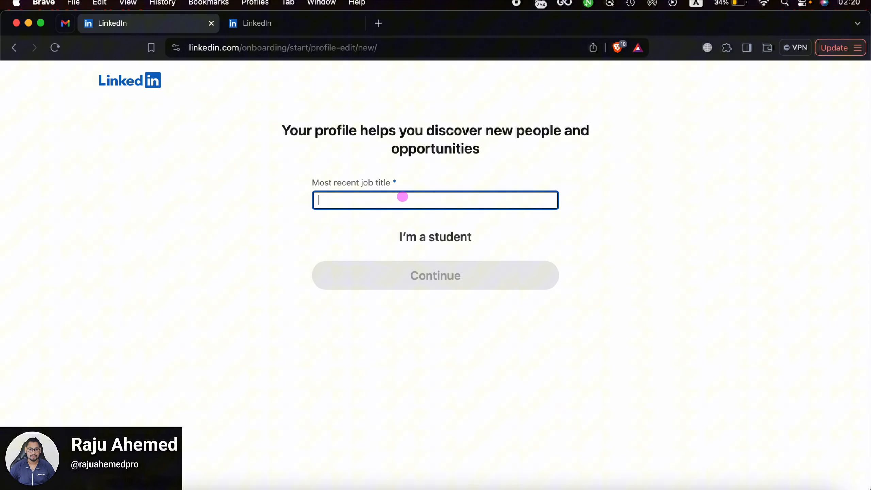
# Step: Set the job title to Search Engine Optimization Specialist with Full-time employment
pyautogui.write('SEO')
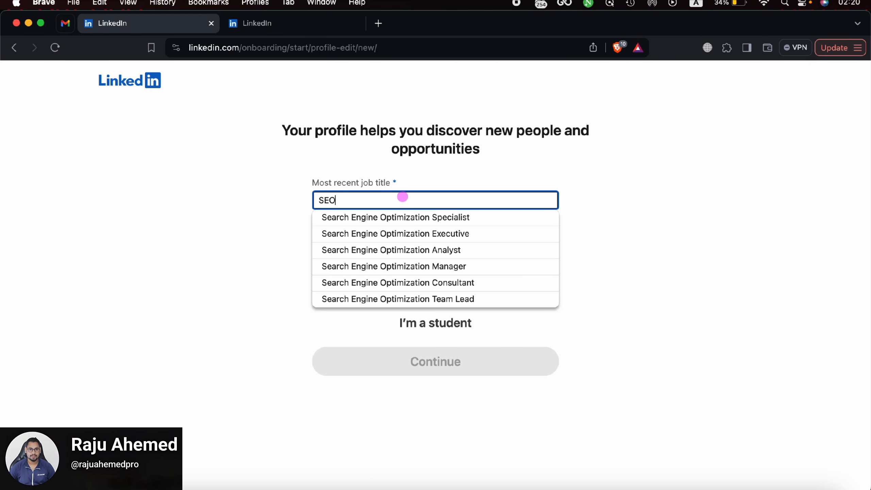
pyautogui.click(437, 219)
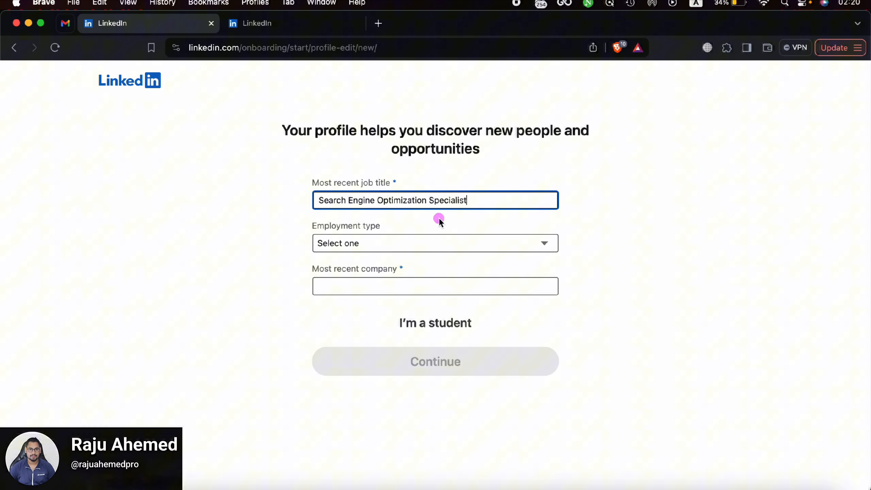
pyautogui.click(369, 242)
pyautogui.click(365, 258)
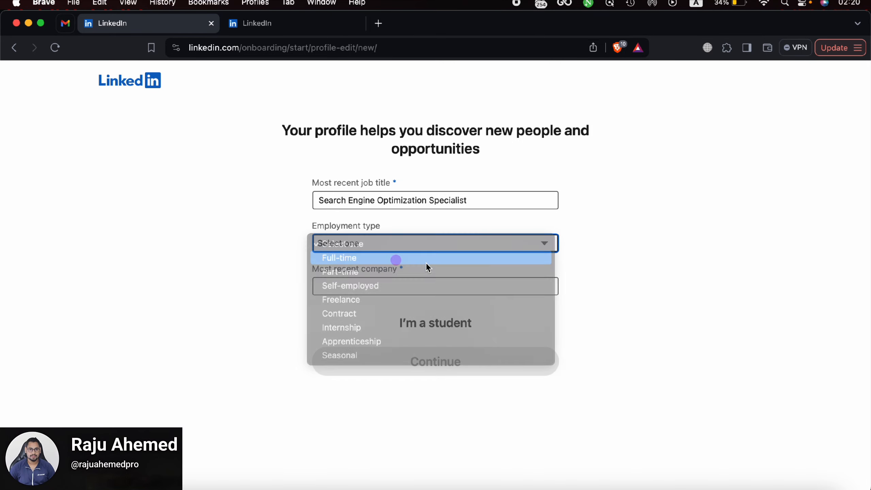
# Step: Enter RmTech Zone as the most recent company and submit the job details
pyautogui.click(370, 282)
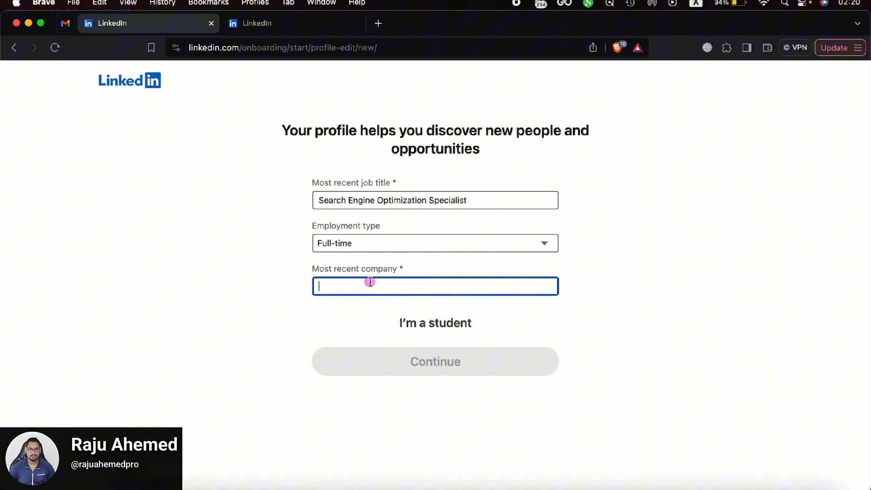
pyautogui.write('Rm')
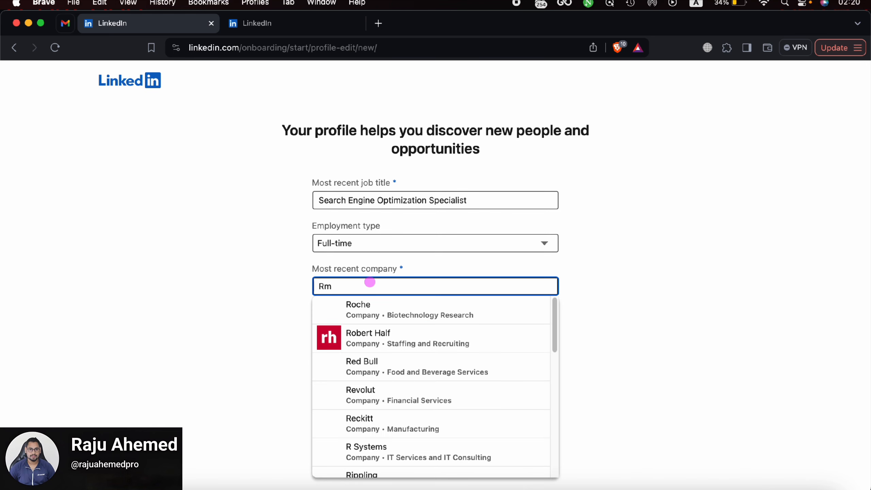
pyautogui.write('Tec')
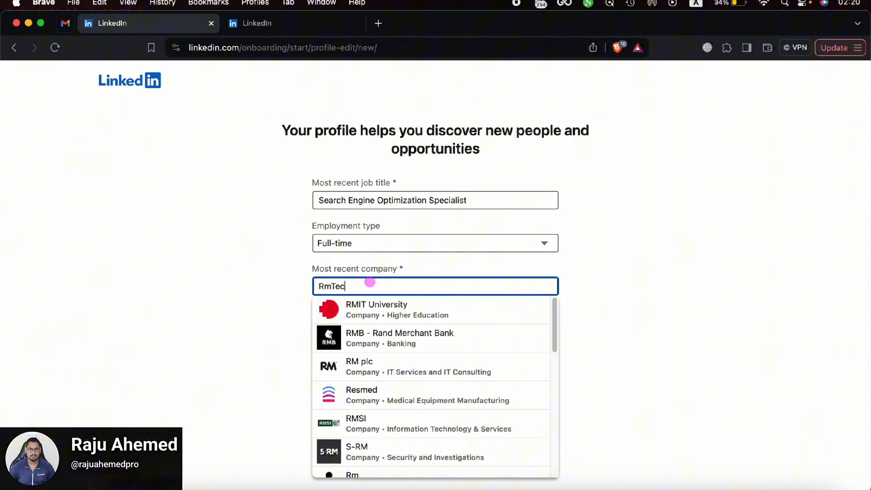
pyautogui.write('h Zo')
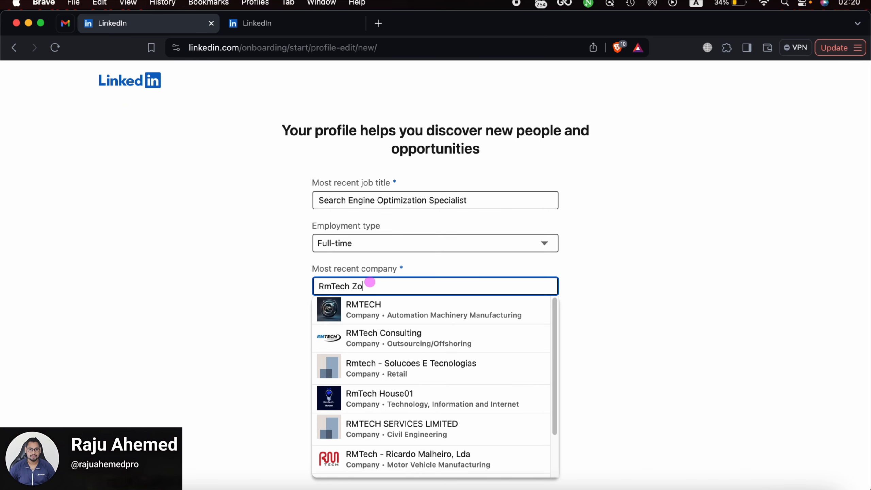
pyautogui.write('ne')
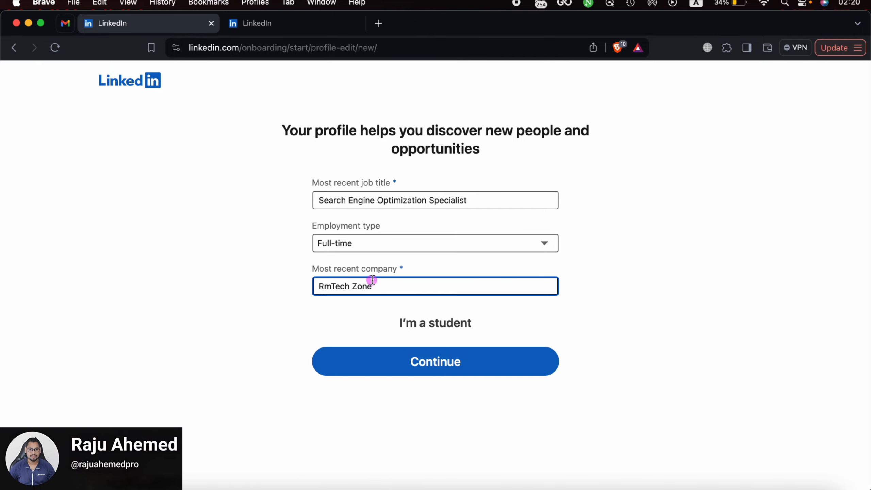
pyautogui.click(475, 368)
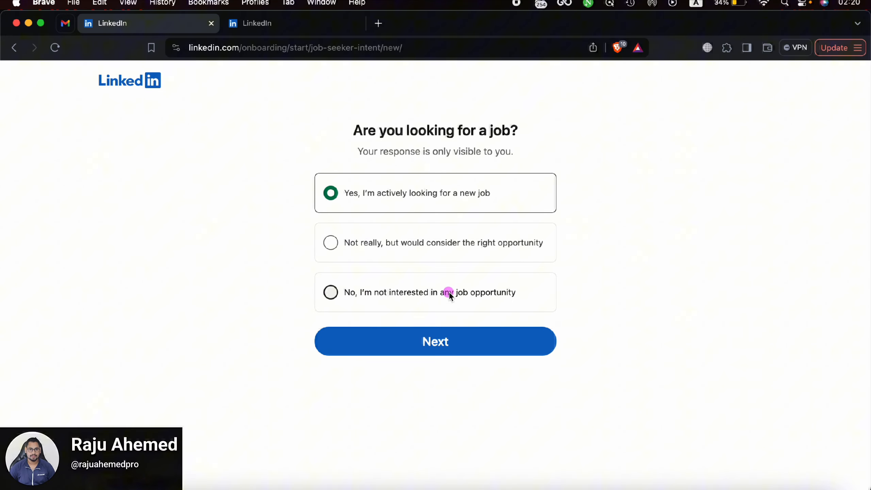
# Step: Answer 'No, I'm not interested' to job opportunities and skip the connection suggestions
pyautogui.click(319, 304)
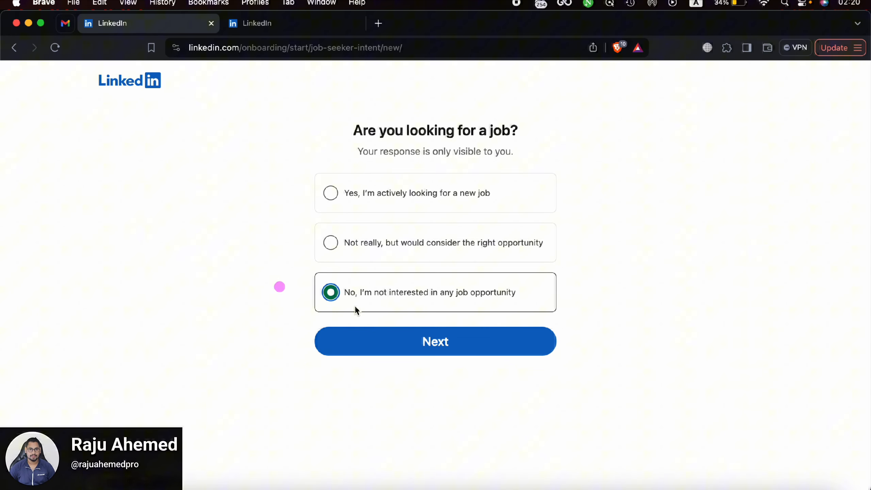
pyautogui.click(459, 347)
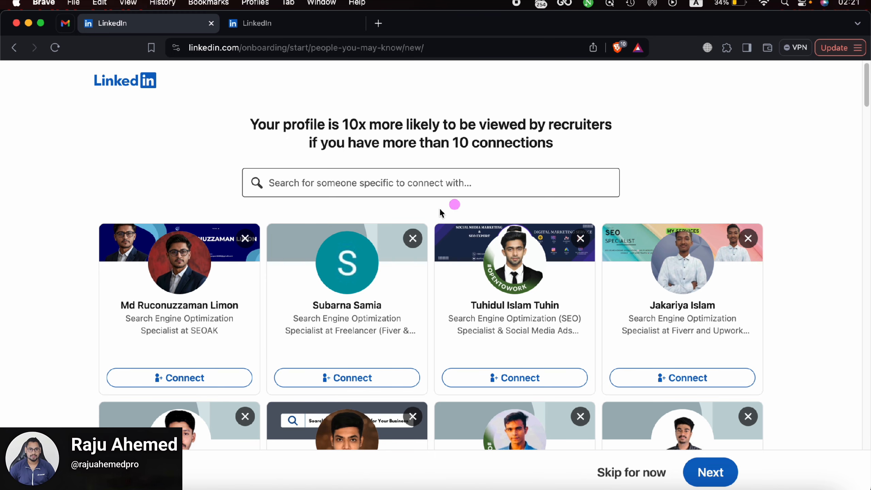
pyautogui.scroll(-5, 446, 213)
pyautogui.scroll(2, 470, 233)
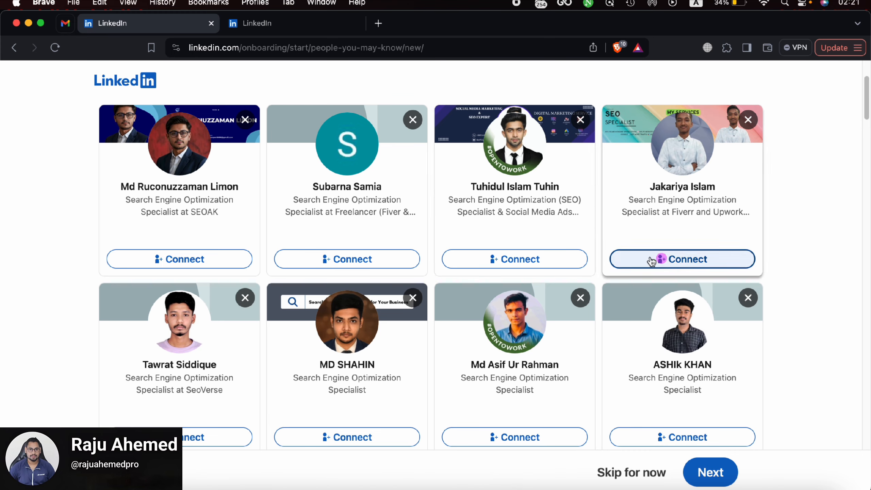
pyautogui.scroll(-1, 485, 279)
pyautogui.click(635, 480)
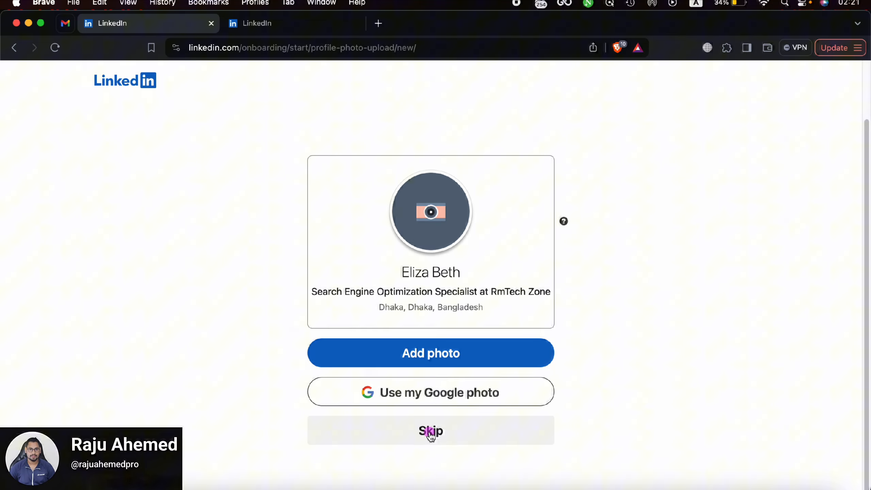
# Step: Skip the profile photo and get-the-app steps, then finish onboarding without following anyone
pyautogui.click(431, 433)
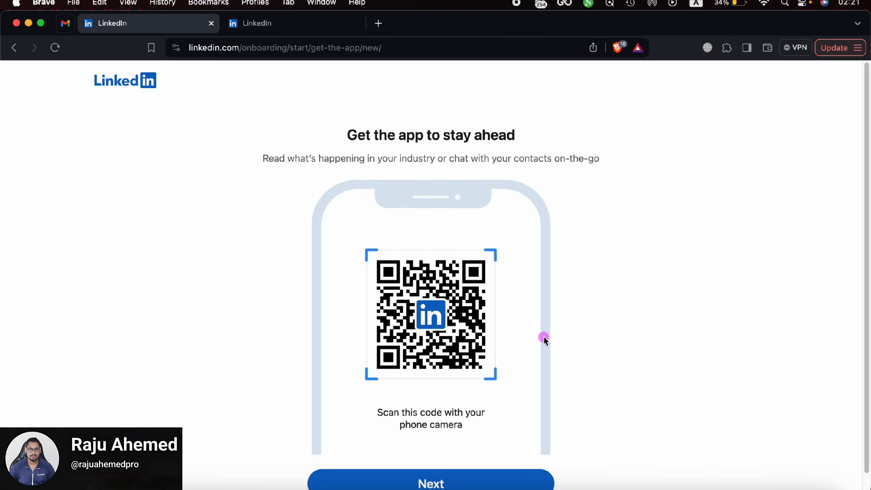
pyautogui.scroll(-1, 514, 309)
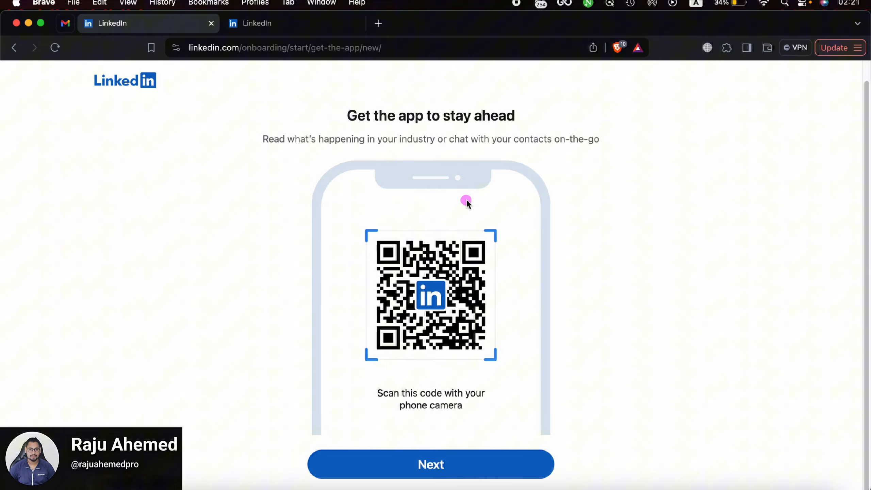
pyautogui.click(463, 471)
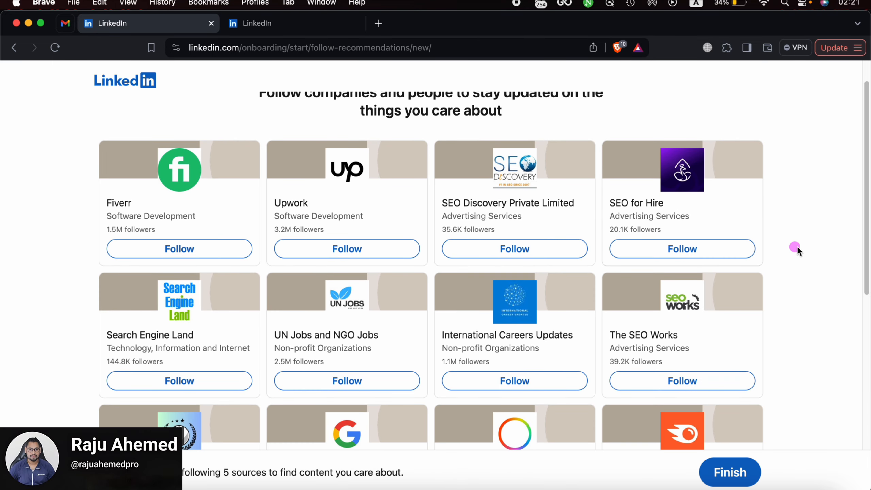
pyautogui.scroll(2, 367, 196)
pyautogui.scroll(-8, 338, 205)
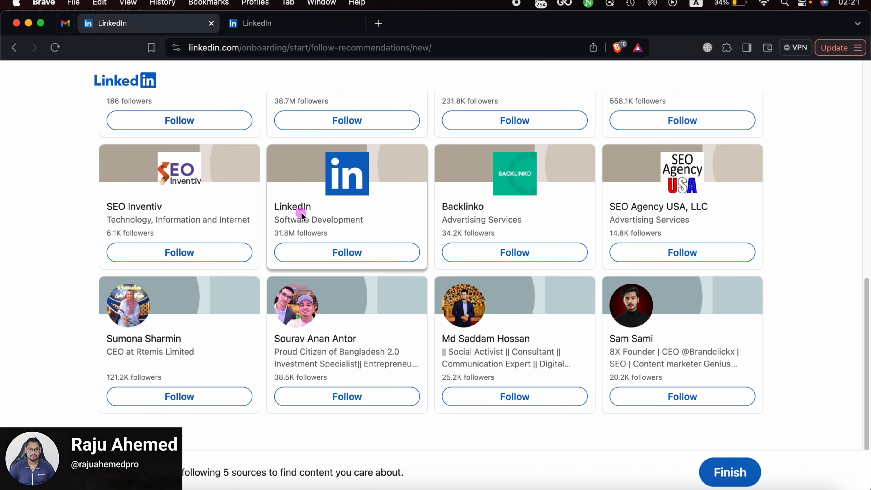
pyautogui.scroll(10, 397, 247)
pyautogui.scroll(-8, 236, 206)
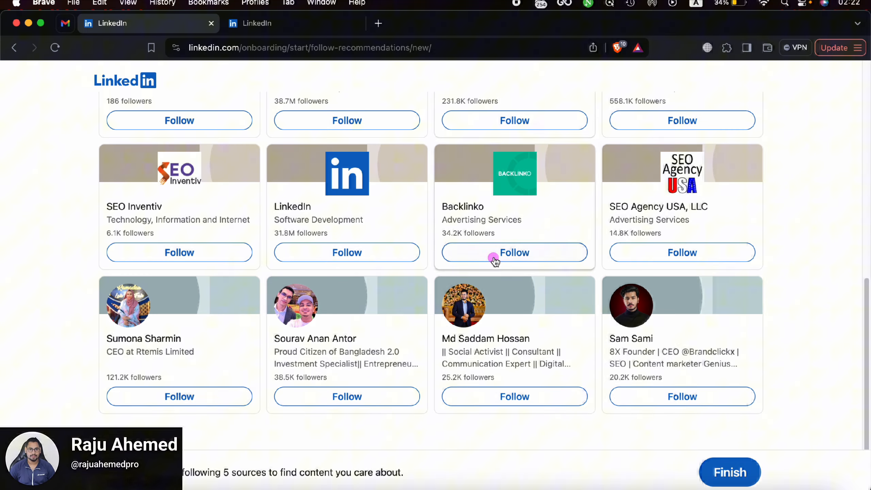
pyautogui.click(729, 473)
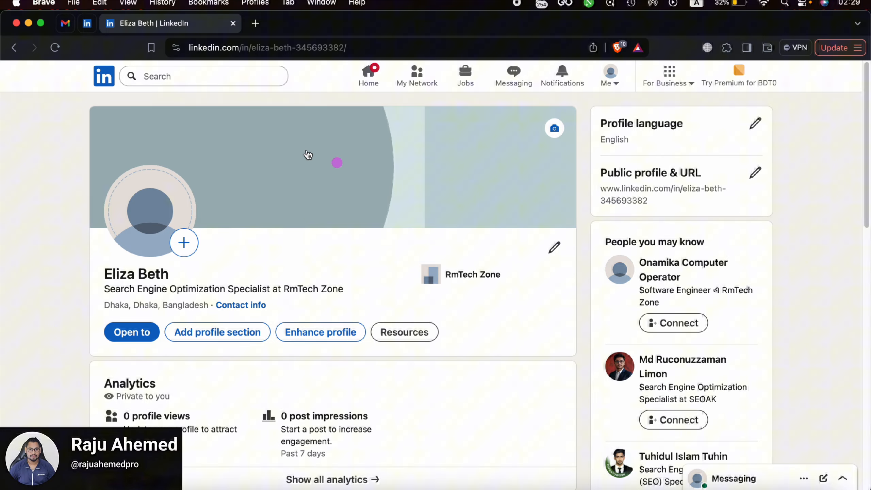
# Step: Browse My Network's 'People you may know' suggestions in Search Engine Optimization roles
pyautogui.click(417, 74)
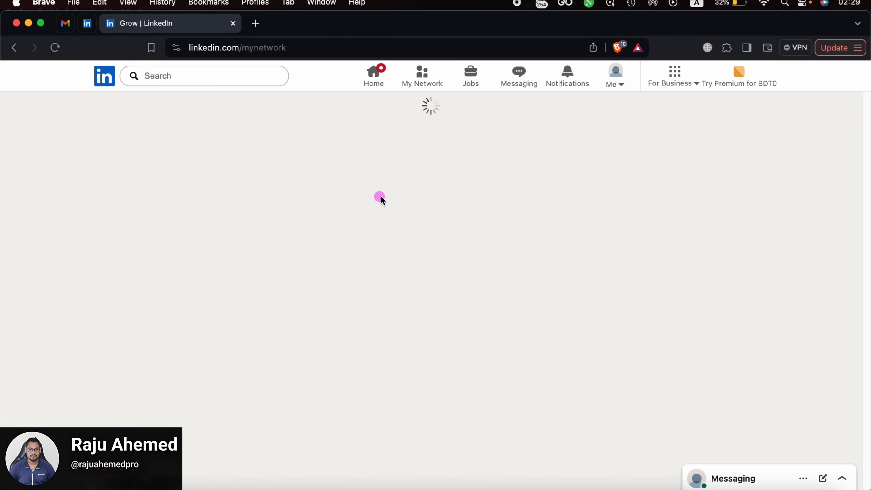
pyautogui.scroll(-5, 479, 255)
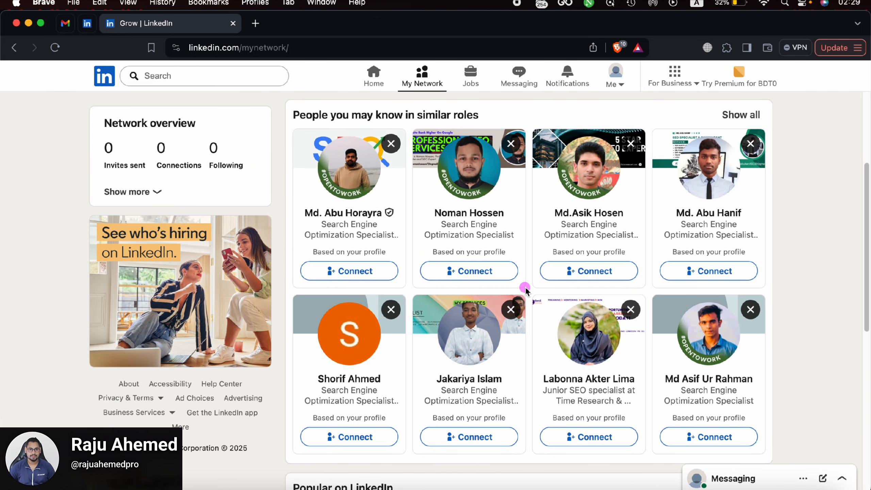
pyautogui.scroll(-1, 526, 306)
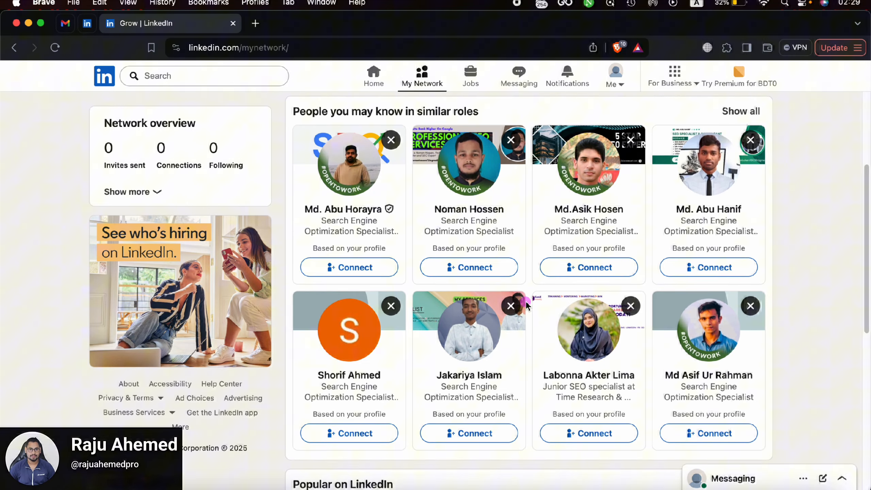
pyautogui.scroll(-1, 527, 305)
pyautogui.scroll(-1, 526, 303)
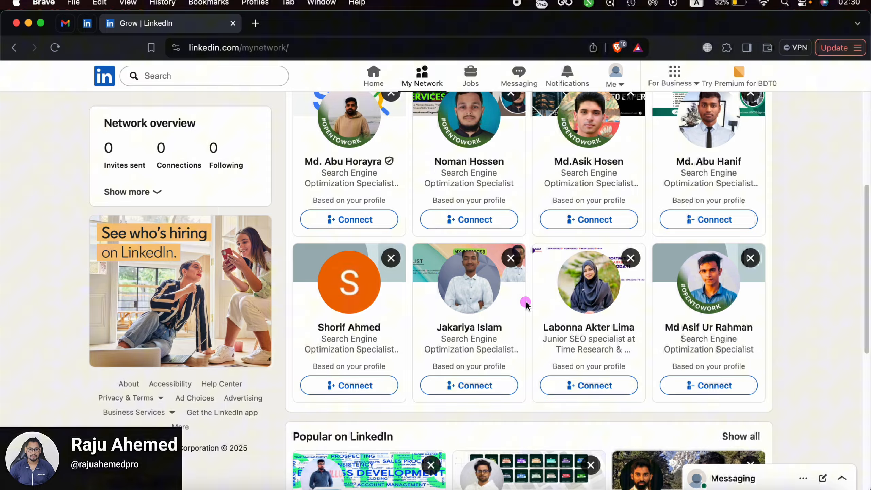
pyautogui.click(230, 74)
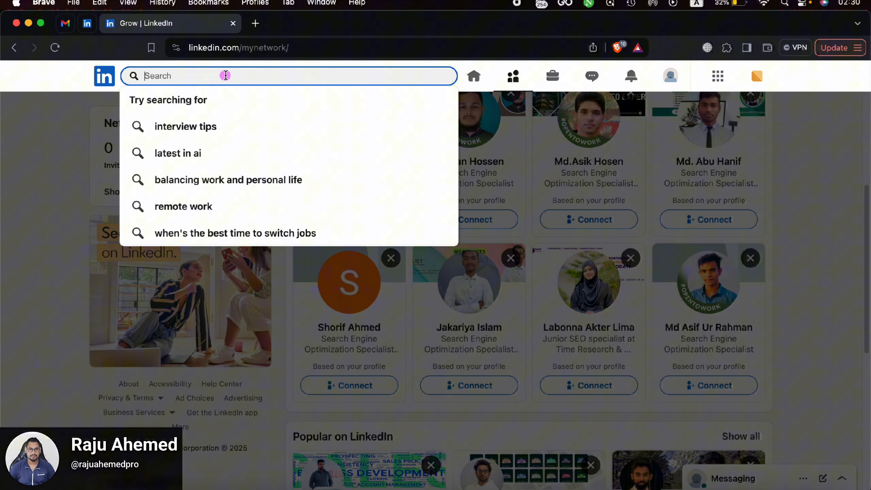
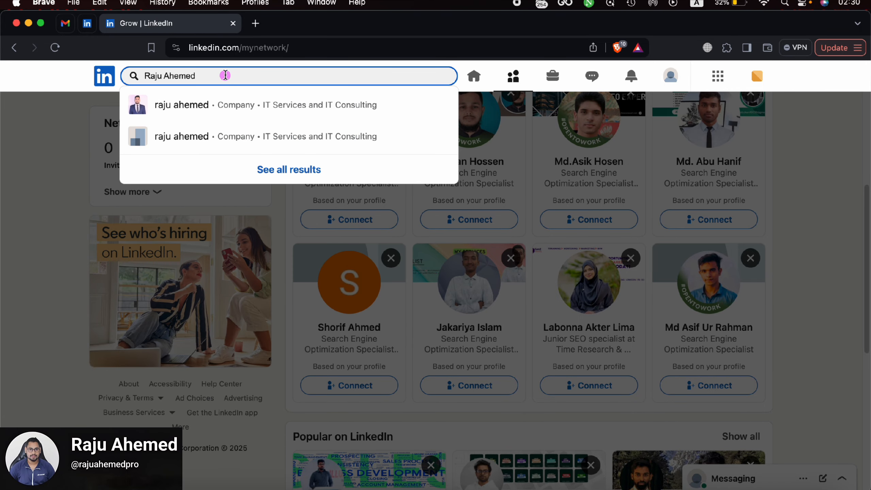
# Step: Search people by the expert's name and open his profile from the results
pyautogui.click(242, 120)
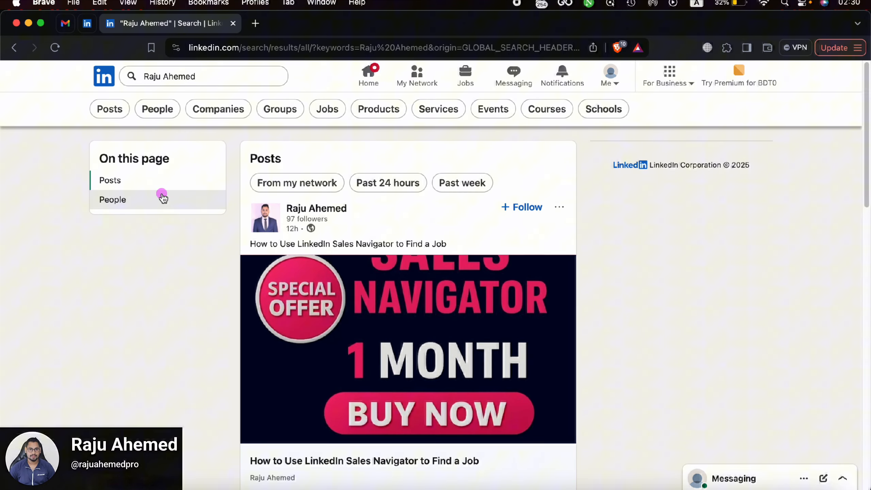
pyautogui.click(167, 195)
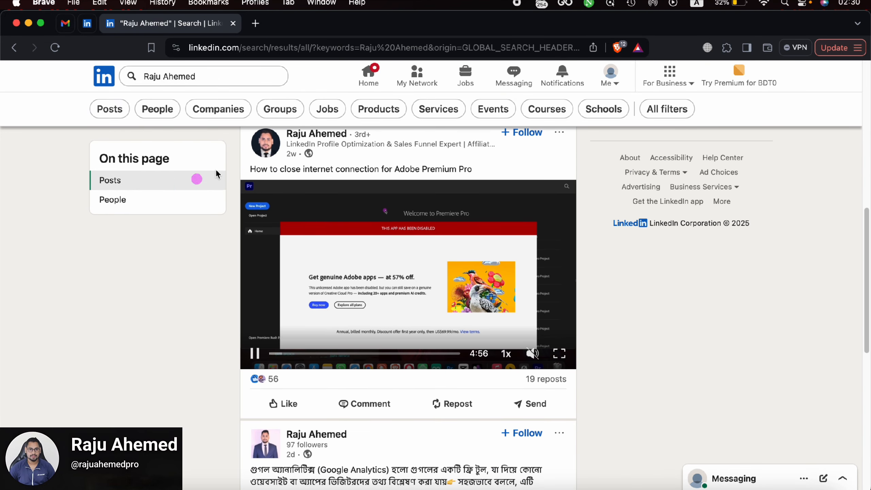
pyautogui.scroll(1, 307, 148)
pyautogui.click(316, 151)
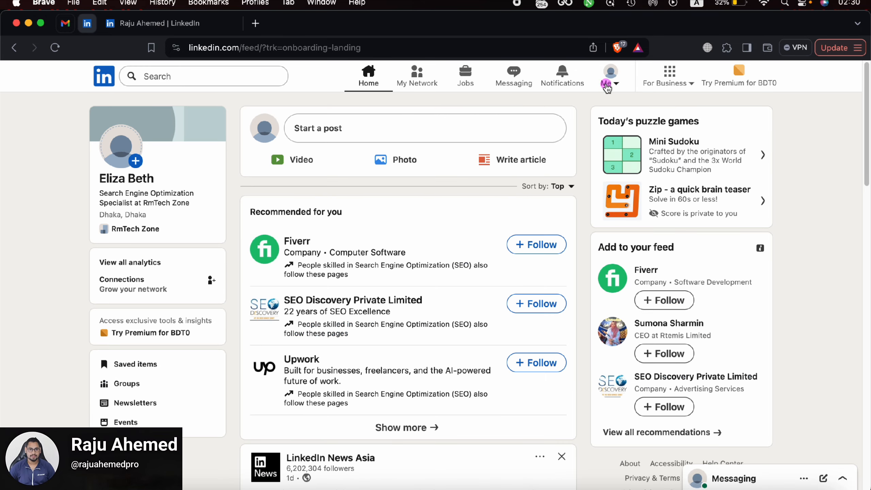
# Step: From your own profile, start uploading a profile photo and search the files for 'linku'
pyautogui.click(607, 86)
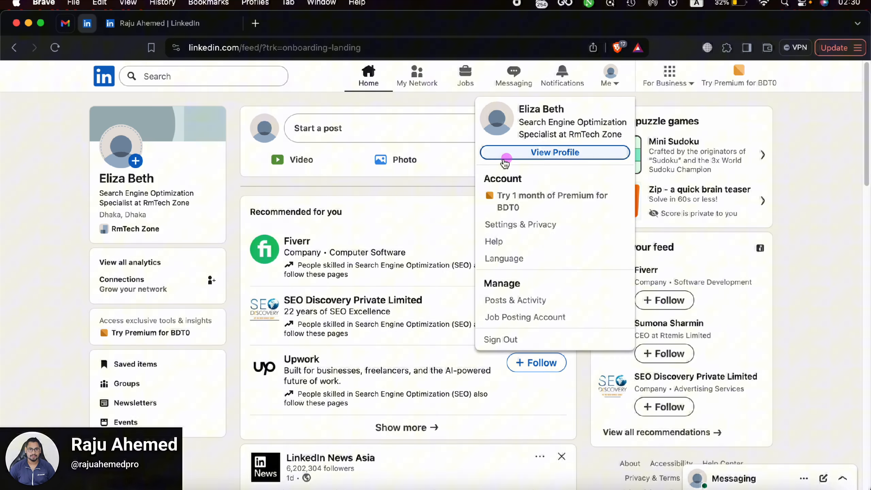
pyautogui.click(557, 151)
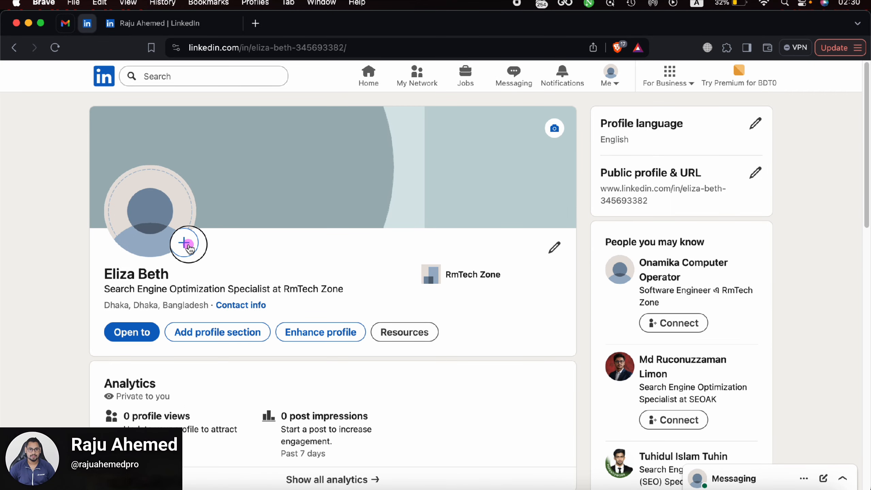
pyautogui.click(184, 245)
pyautogui.click(607, 358)
pyautogui.click(579, 135)
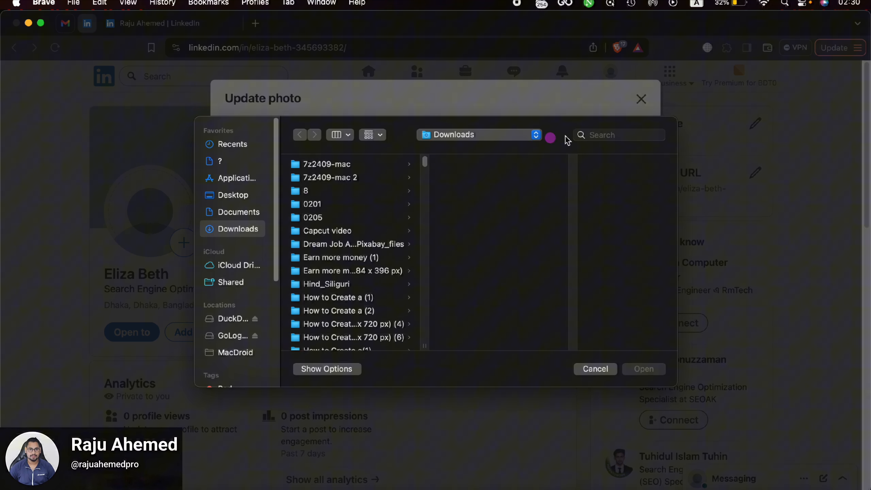
pyautogui.write('linku')
pyautogui.click(332, 302)
# Step: Upload linku12.jpeg, reposition it inside the crop circle, and save the photo
pyautogui.scroll(-1, 333, 295)
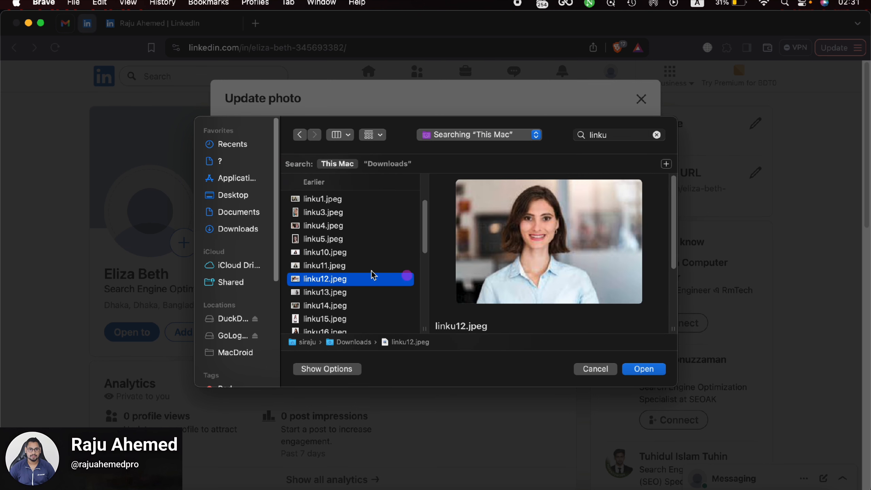
pyautogui.scroll(-2, 379, 253)
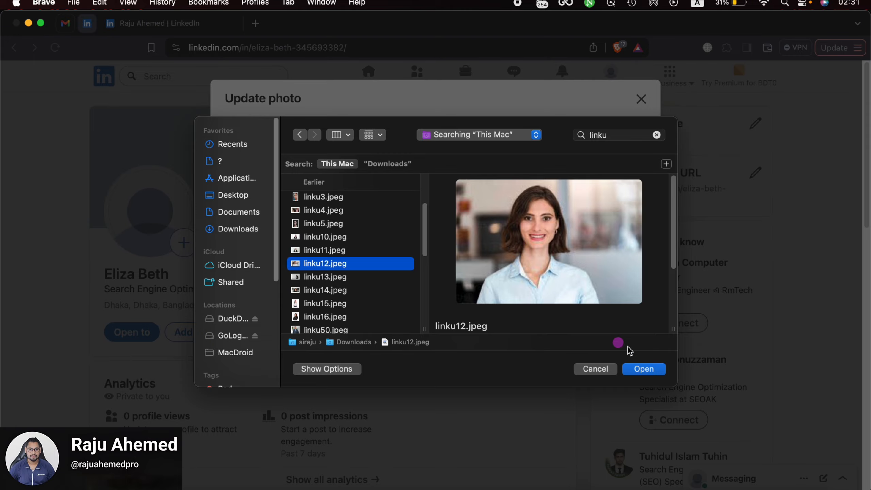
pyautogui.click(644, 369)
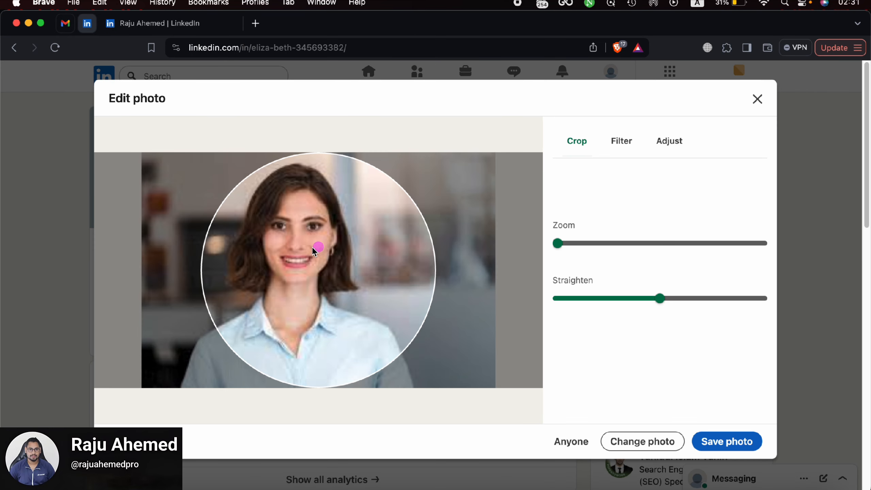
pyautogui.moveTo(316, 247)
pyautogui.mouseDown()
pyautogui.moveTo(364, 250)
pyautogui.moveTo(332, 250)
pyautogui.mouseUp()
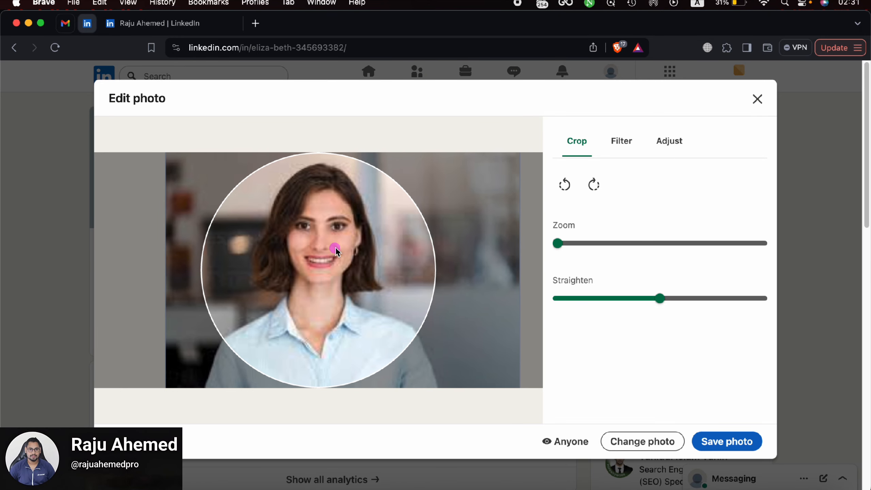
pyautogui.click(754, 446)
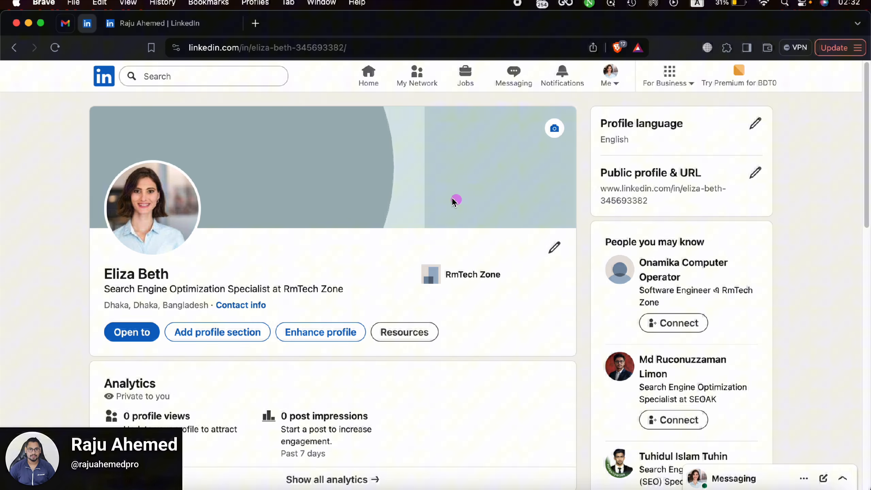
# Step: Scroll through My Network's Search Engine Optimization Specialist suggestions and accounts to follow
pyautogui.click(415, 76)
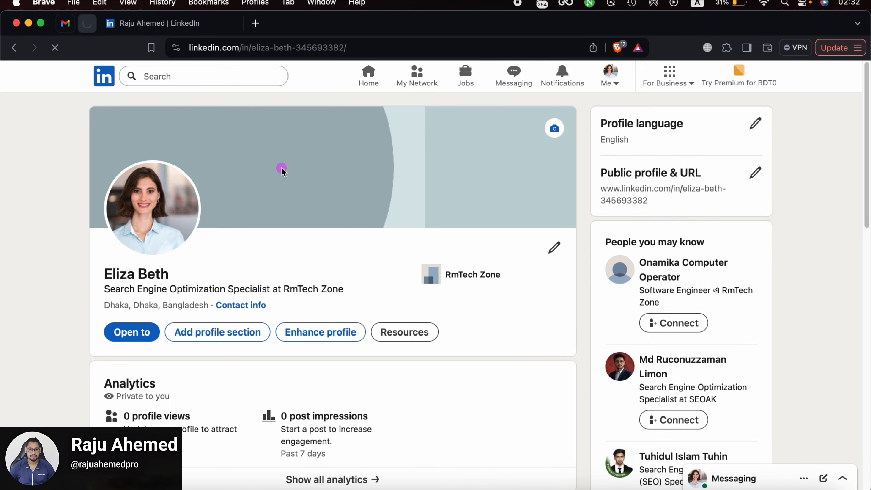
pyautogui.scroll(-5, 475, 256)
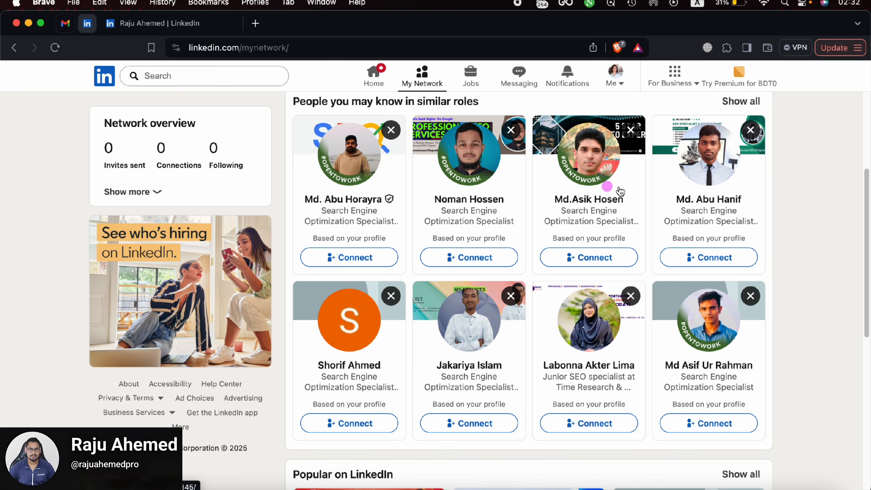
pyautogui.scroll(-2, 326, 278)
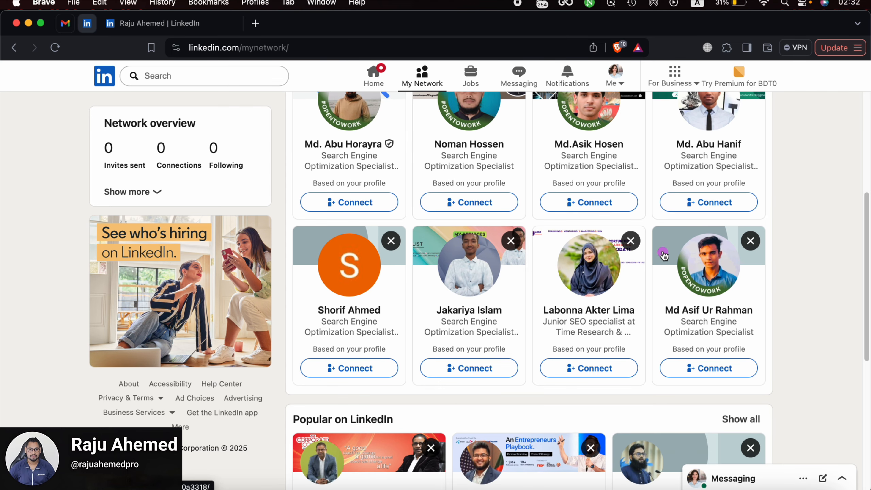
pyautogui.scroll(-5, 651, 282)
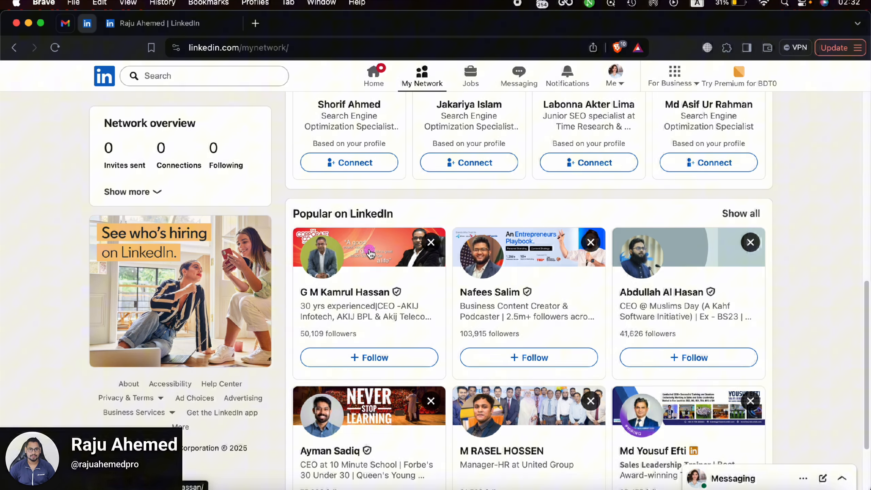
pyautogui.scroll(-3, 703, 271)
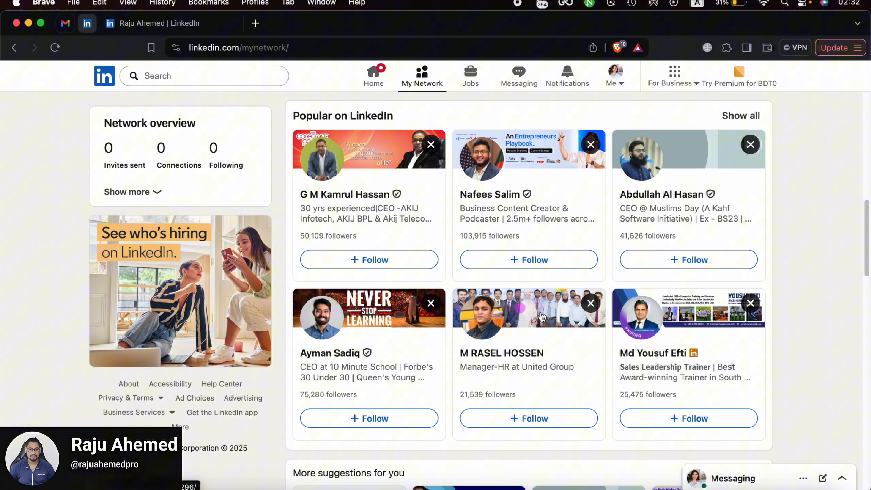
pyautogui.scroll(-10, 514, 301)
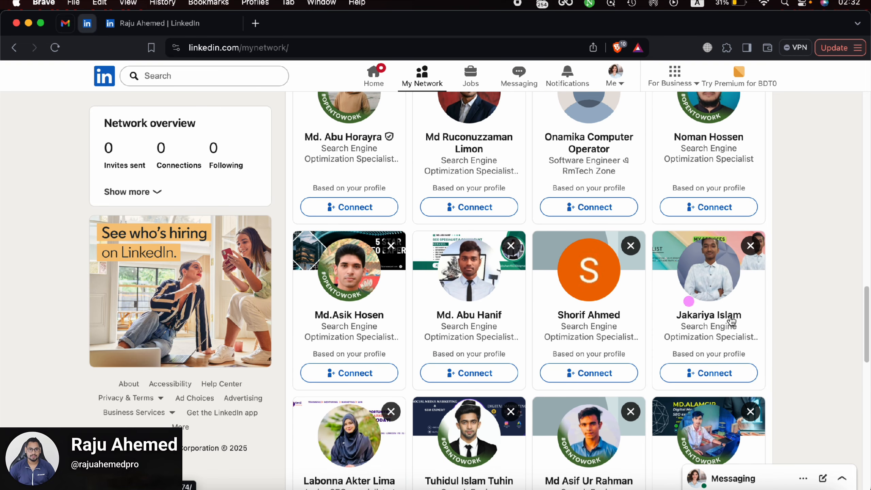
pyautogui.scroll(-6, 682, 326)
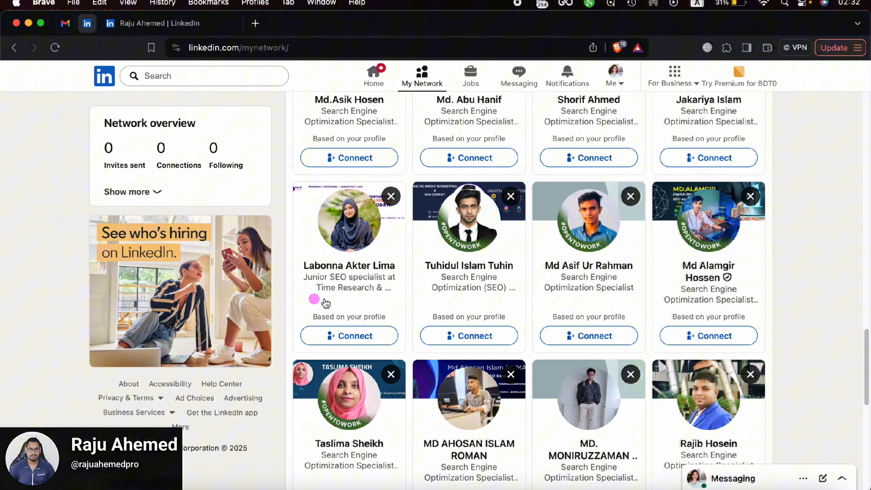
pyautogui.scroll(-5, 541, 377)
pyautogui.scroll(-10, 541, 378)
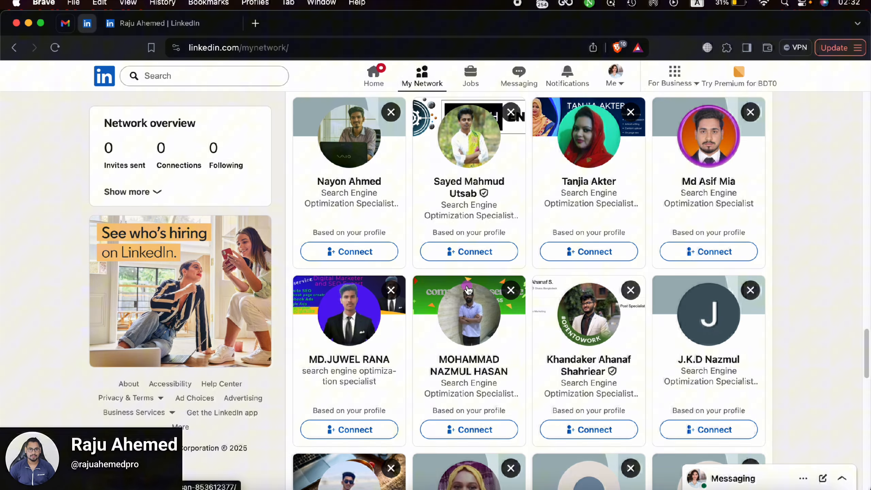
# Step: Return to your own profile page via the Me menu's View profile
pyautogui.click(627, 85)
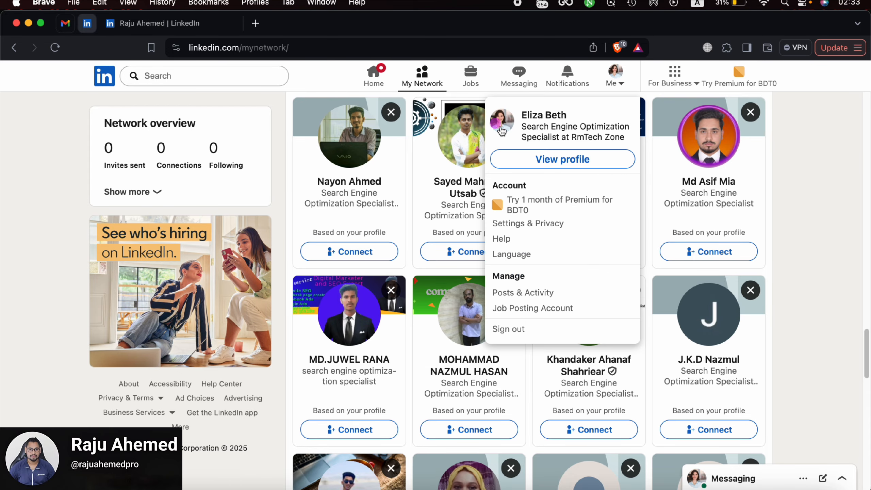
pyautogui.click(575, 165)
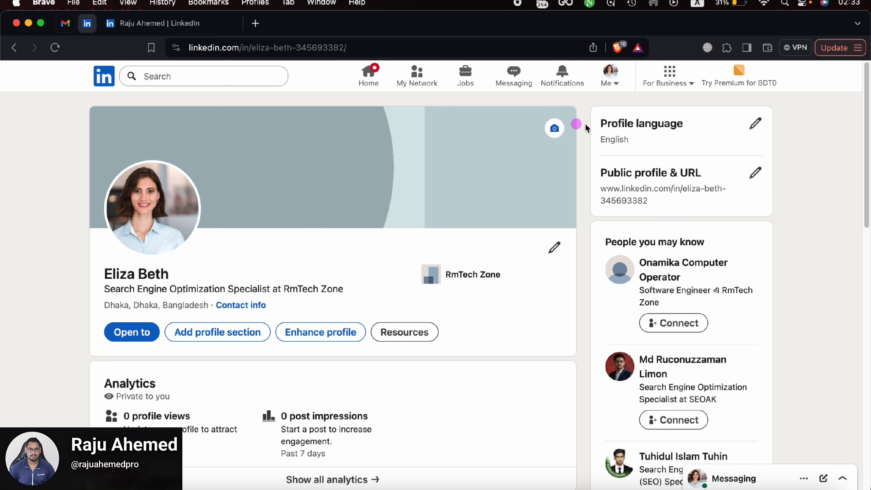
# Step: Upload elizabeth.1.jpg as the profile banner cover image
pyautogui.click(555, 128)
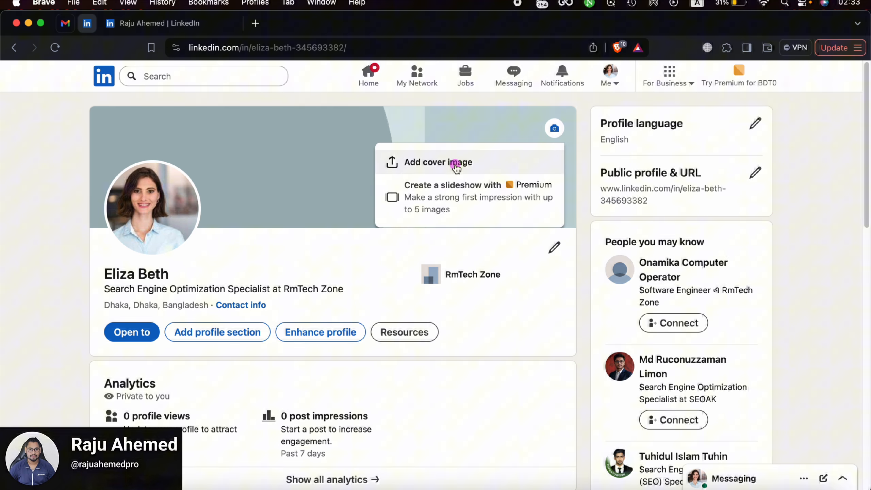
pyautogui.click(446, 162)
pyautogui.click(266, 176)
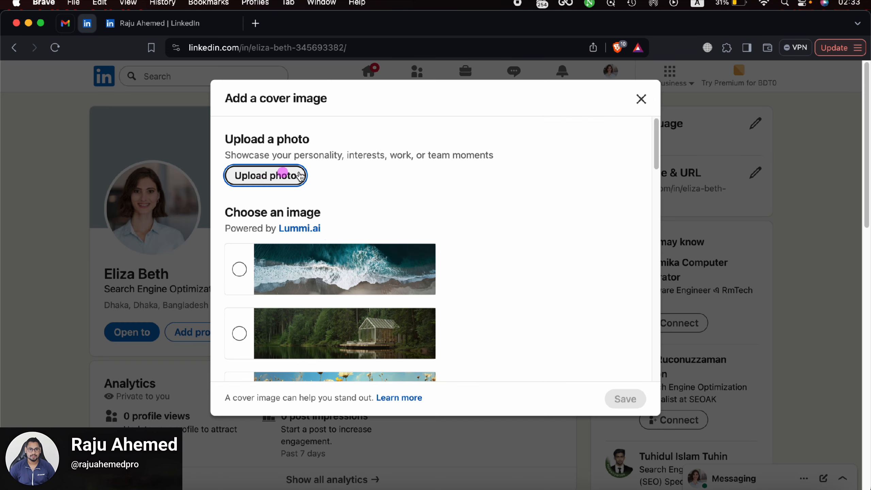
pyautogui.scroll(-10, 346, 253)
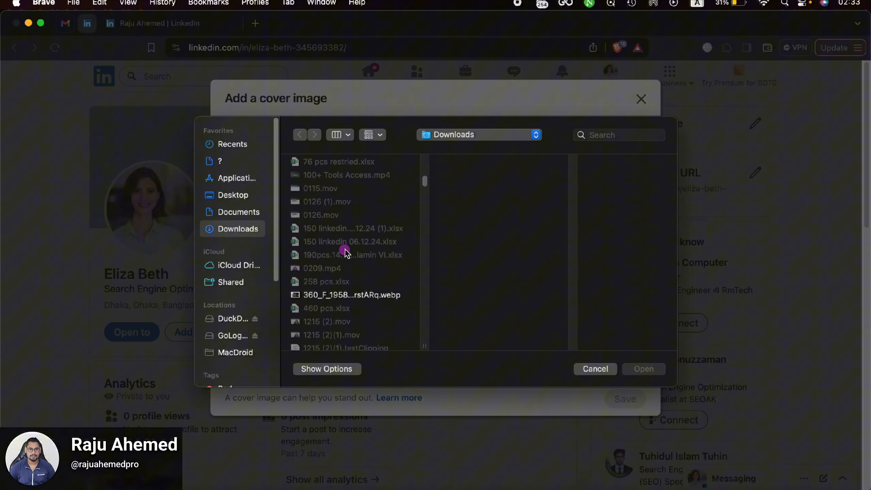
pyautogui.click(590, 134)
pyautogui.rightClick(612, 135)
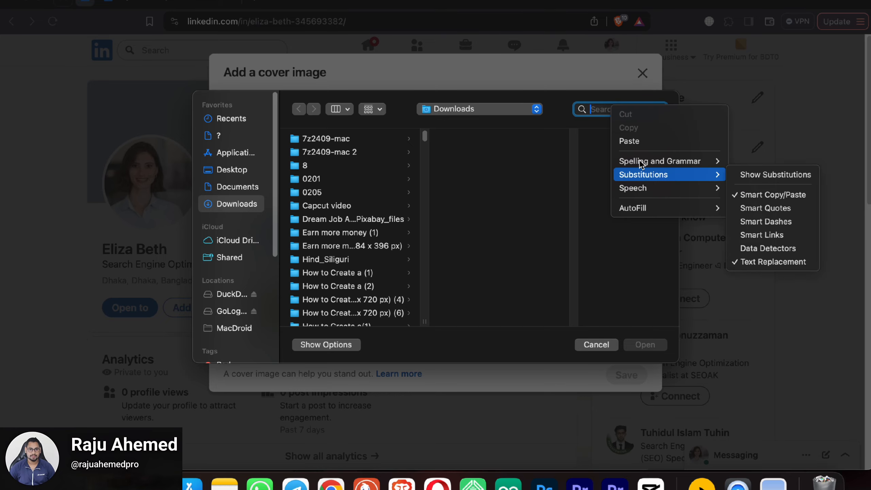
pyautogui.click(630, 141)
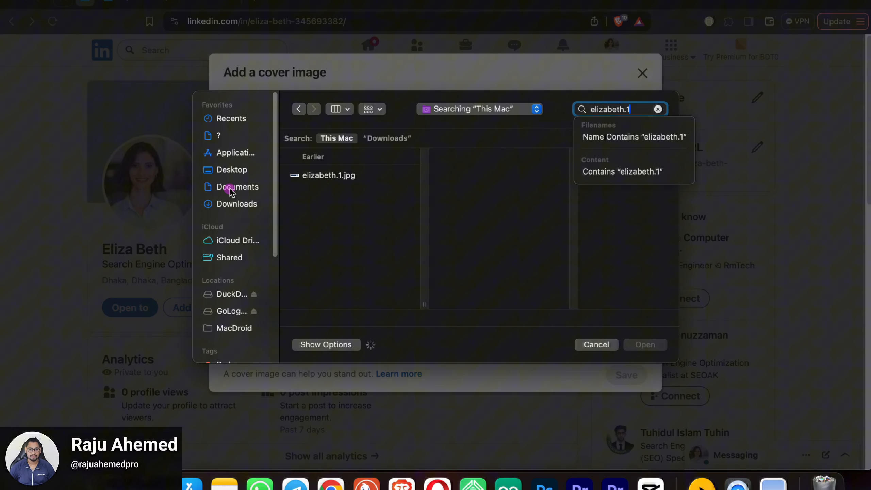
pyautogui.click(325, 175)
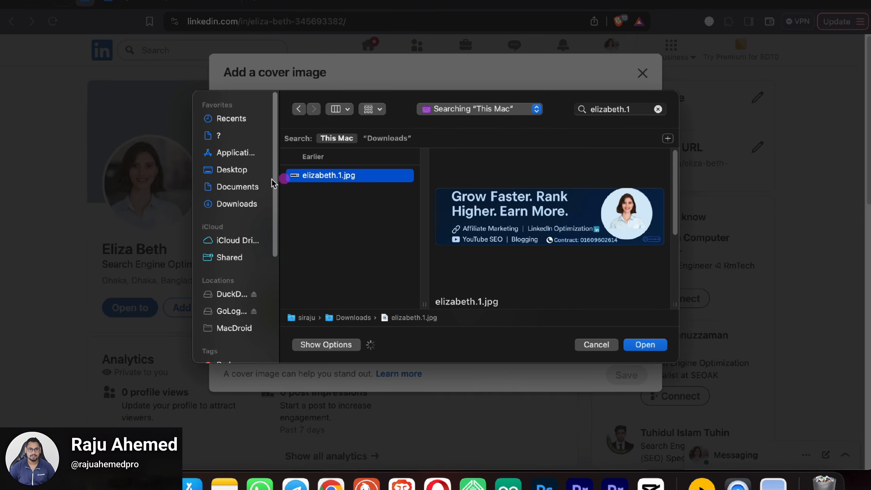
pyautogui.click(645, 344)
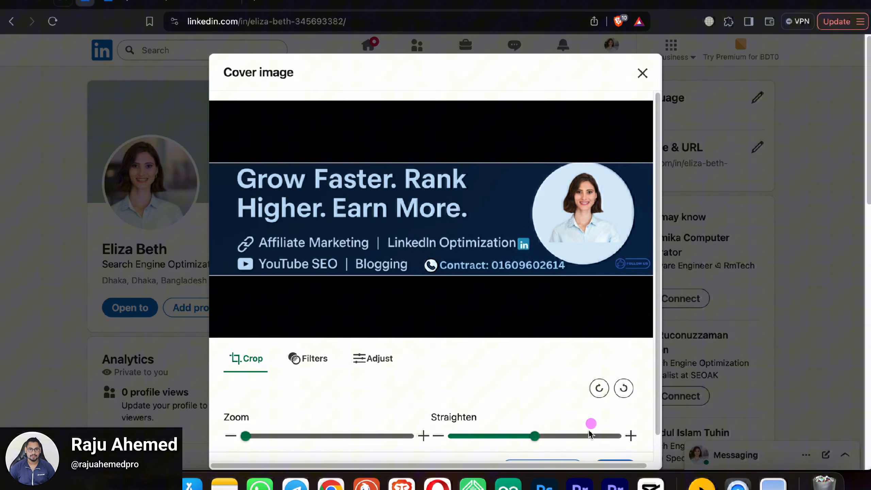
pyautogui.scroll(-2, 549, 359)
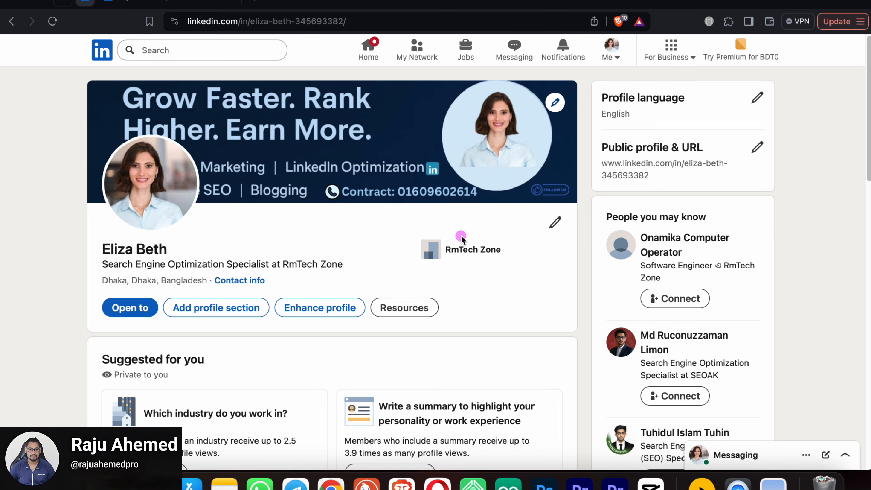
pyautogui.scroll(-7, 419, 234)
pyautogui.scroll(7, 281, 230)
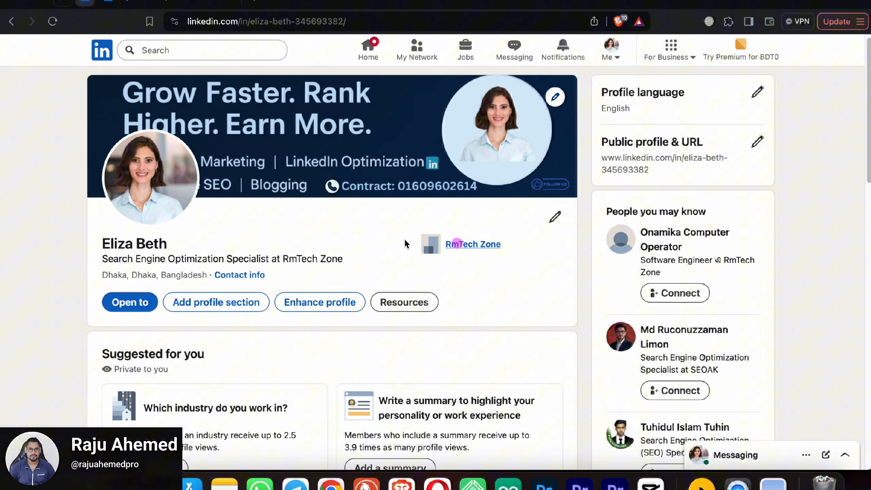
pyautogui.scroll(-5, 405, 244)
pyautogui.scroll(5, 403, 247)
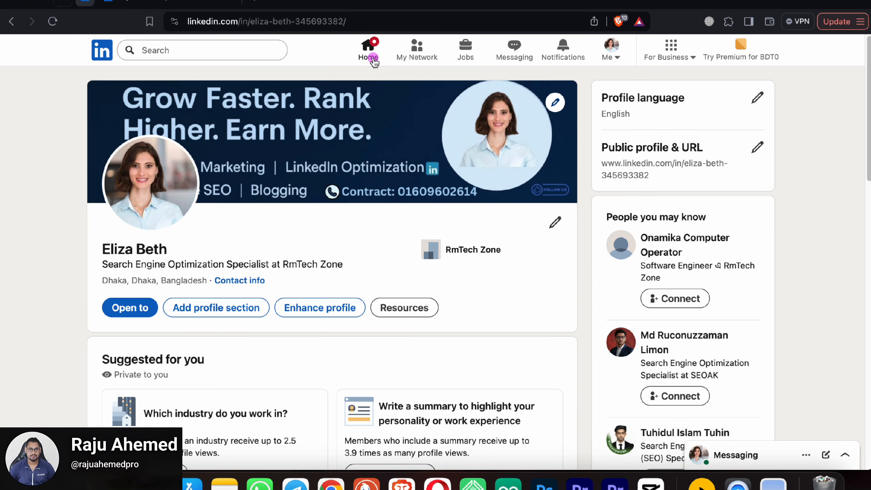
pyautogui.click(375, 63)
pyautogui.click(611, 52)
pyautogui.click(556, 124)
pyautogui.scroll(-1, 400, 191)
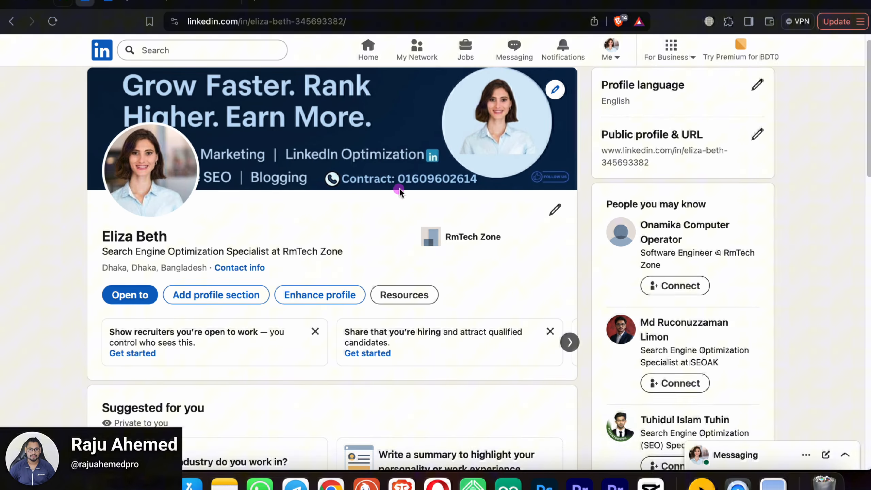
pyautogui.scroll(1, 399, 192)
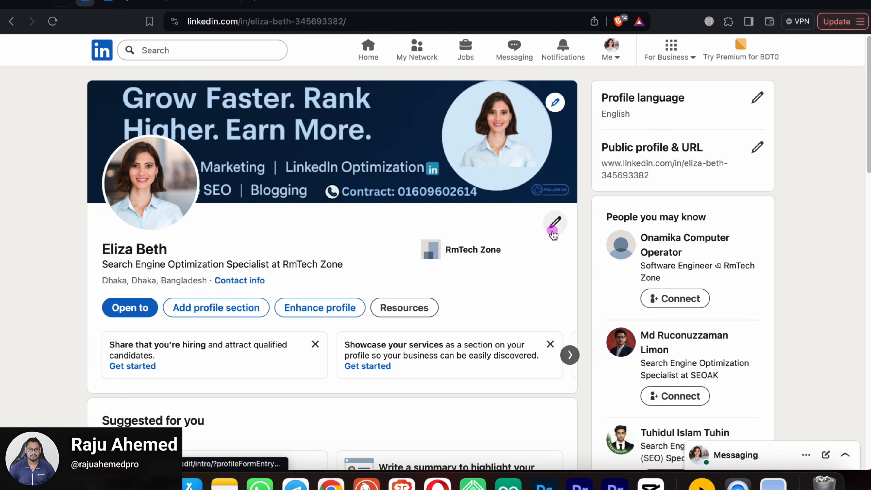
pyautogui.scroll(-3, 552, 246)
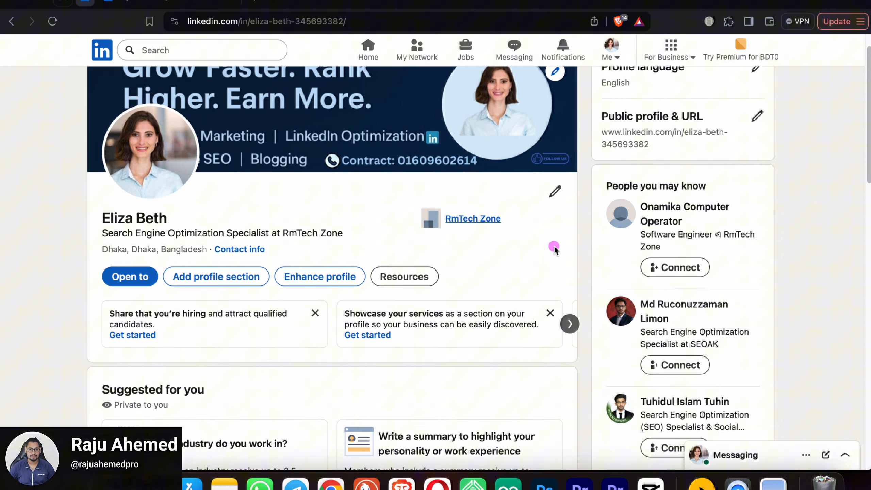
pyautogui.scroll(-9, 551, 245)
pyautogui.scroll(-2, 496, 261)
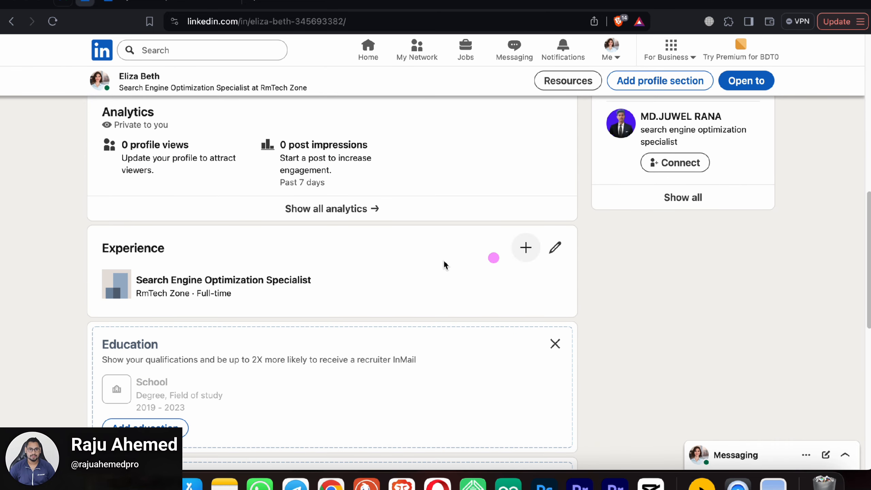
pyautogui.scroll(-10, 533, 264)
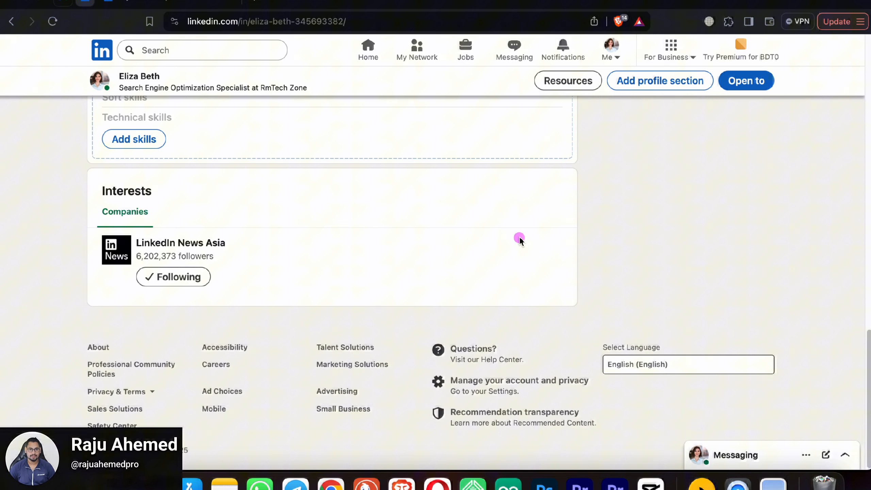
pyautogui.scroll(10, 519, 240)
pyautogui.scroll(12, 519, 241)
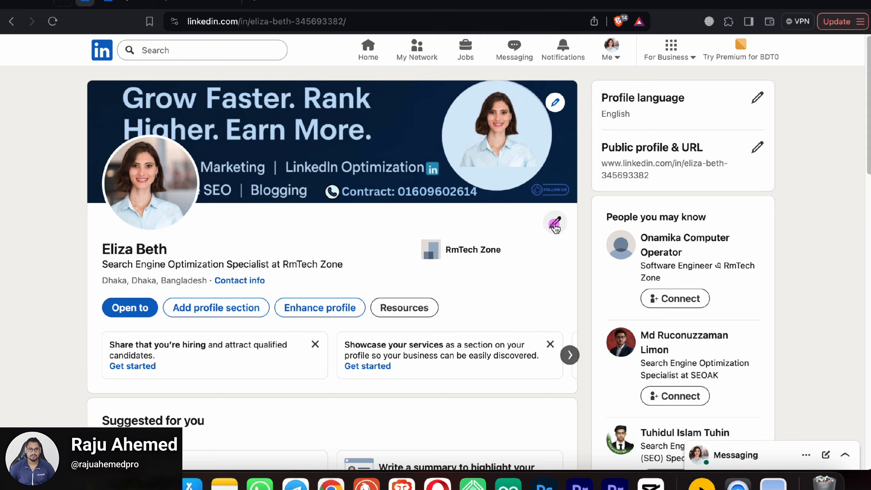
# Step: Open the edit-intro form and scroll down to the Headline field
pyautogui.click(553, 226)
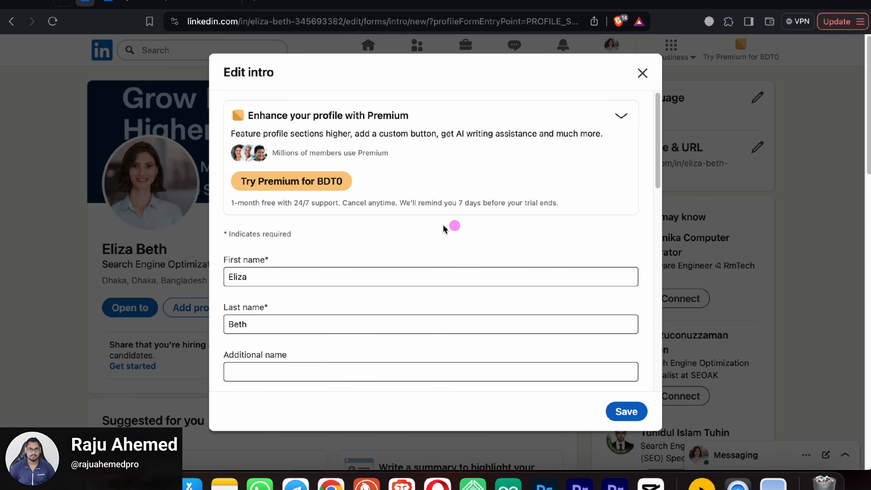
pyautogui.scroll(-4, 442, 227)
pyautogui.scroll(-5, 391, 228)
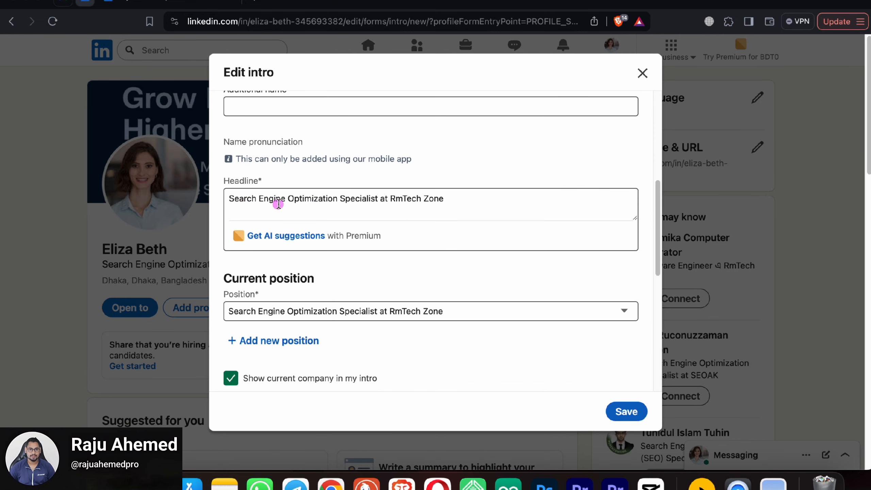
pyautogui.click(472, 204)
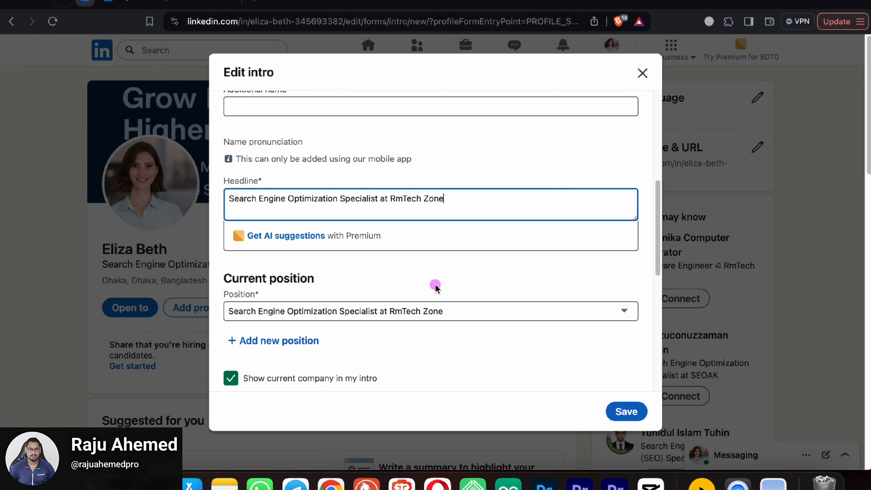
pyautogui.scroll(-6, 436, 284)
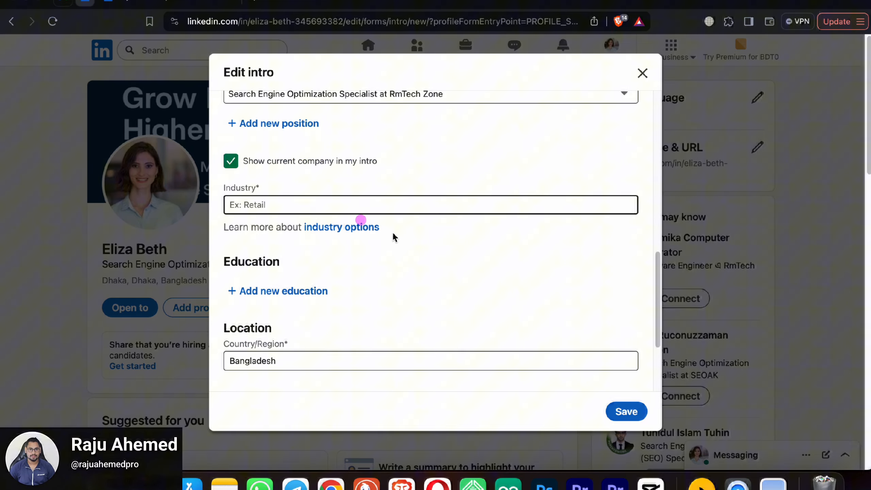
pyautogui.scroll(-5, 436, 278)
pyautogui.scroll(15, 379, 294)
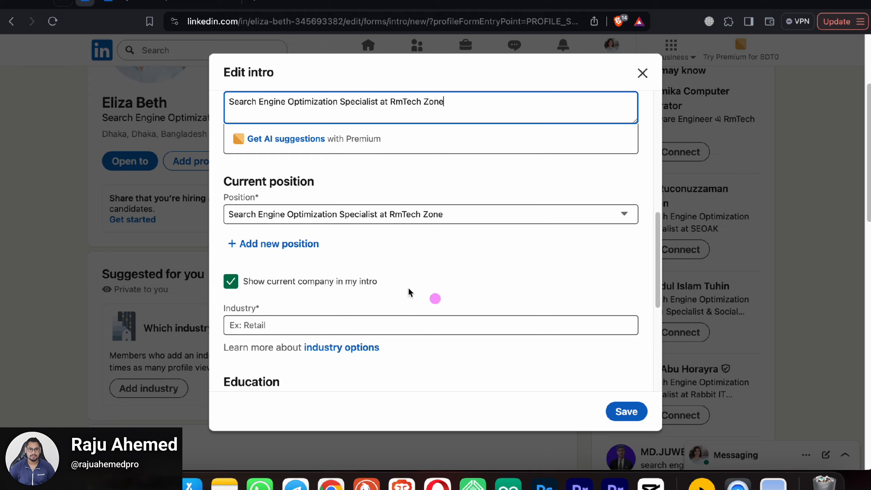
pyautogui.scroll(-4, 340, 285)
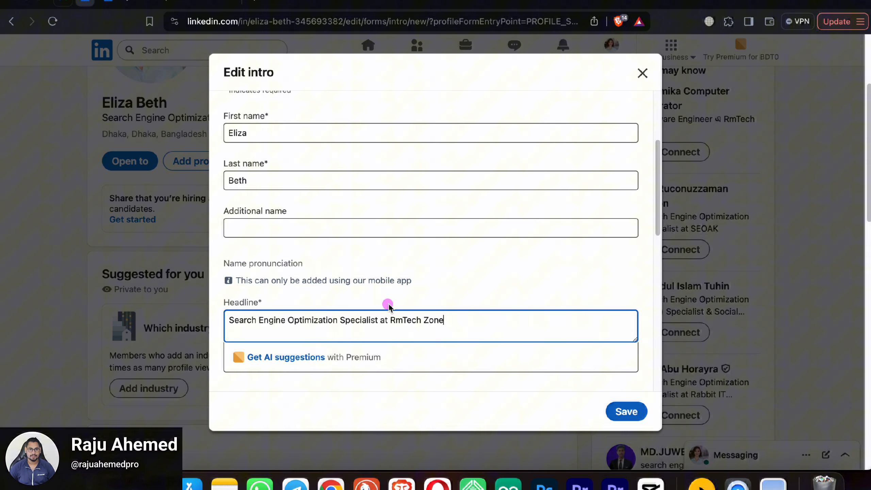
pyautogui.scroll(-2, 386, 305)
# Step: Copy the entire headline text and switch to the ChatGPT conversation
pyautogui.tripleClick(320, 273)
pyautogui.rightClick(321, 273)
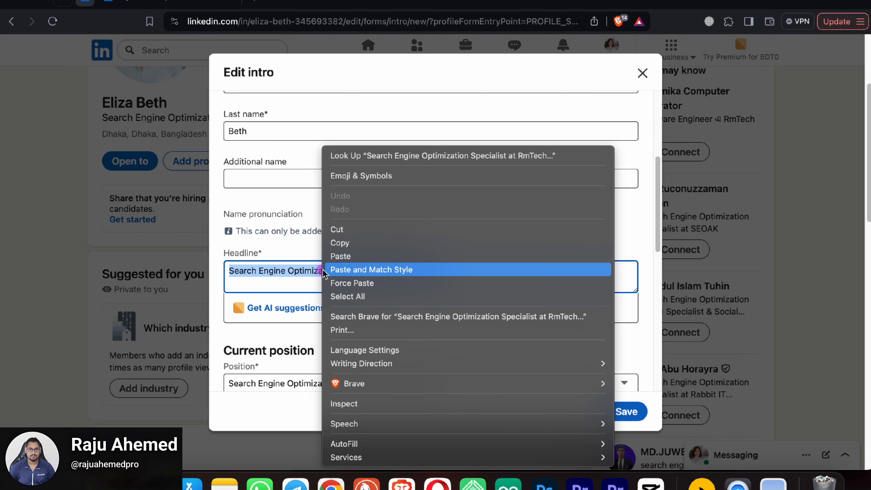
pyautogui.click(338, 243)
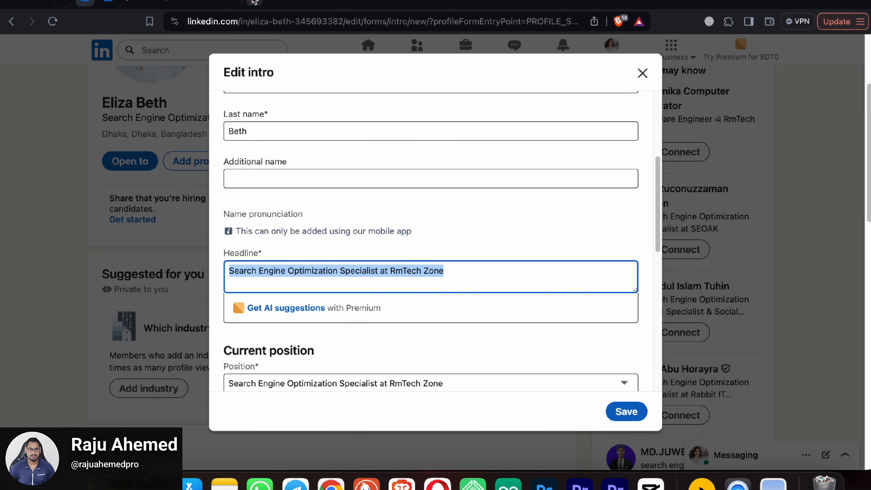
pyautogui.click(331, 484)
# Step: Ask ChatGPT for a 50-word SEO-friendly LinkedIn headline for a WordPress, YouTube and LinkedIn optimization expert
pyautogui.click(353, 426)
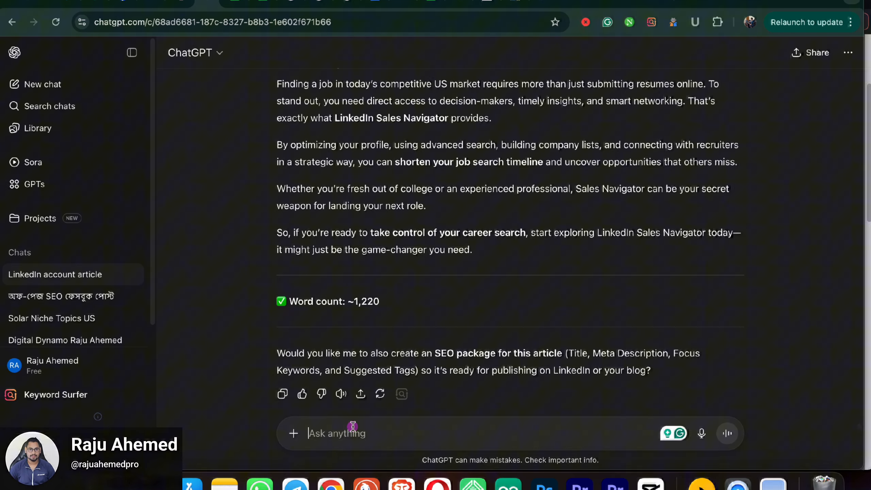
pyautogui.write('pleas')
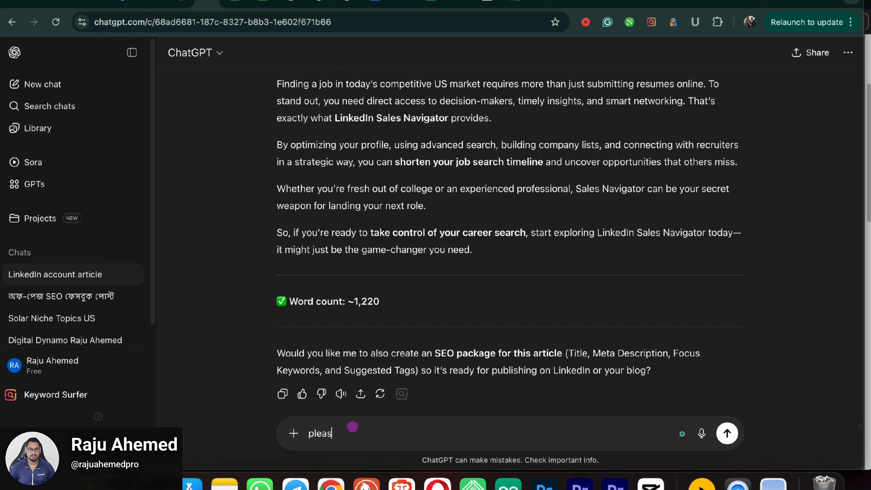
pyautogui.write('e wri')
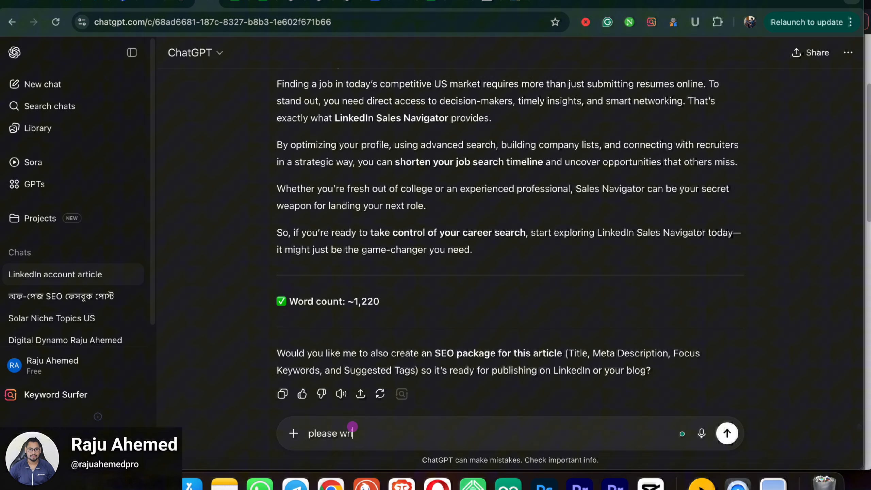
pyautogui.write('te a l')
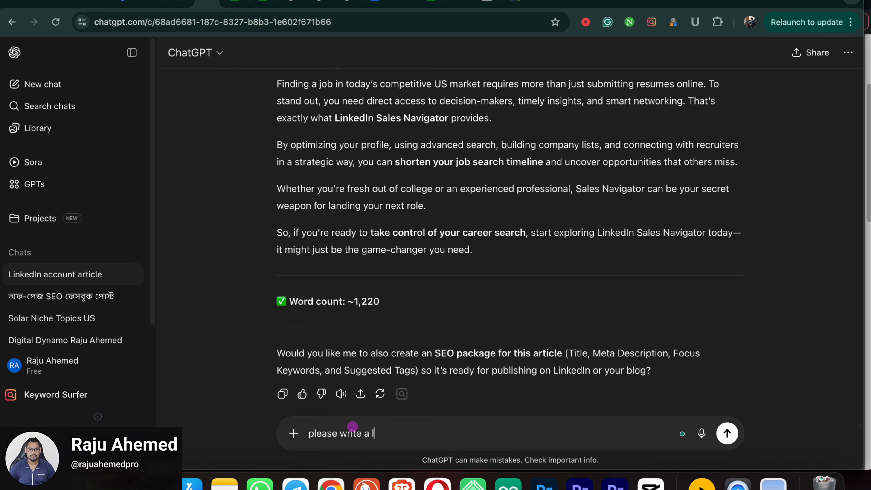
pyautogui.write('inkedin headline')
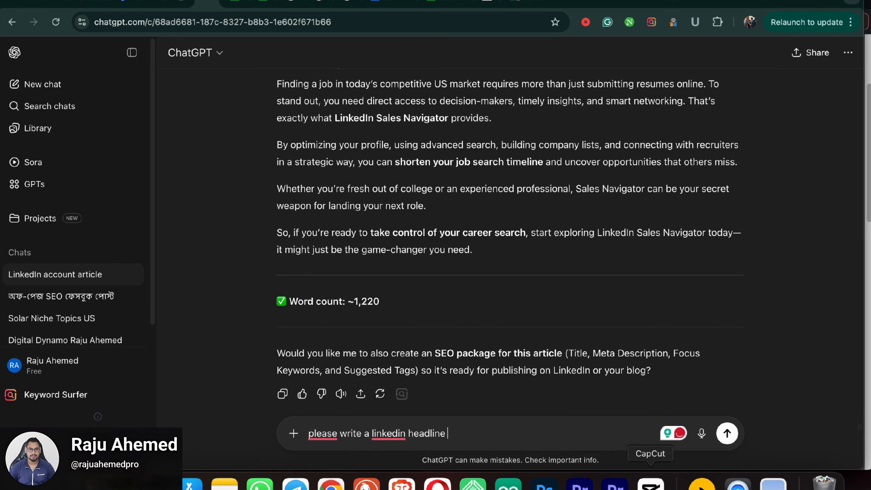
pyautogui.moveTo(383, 433)
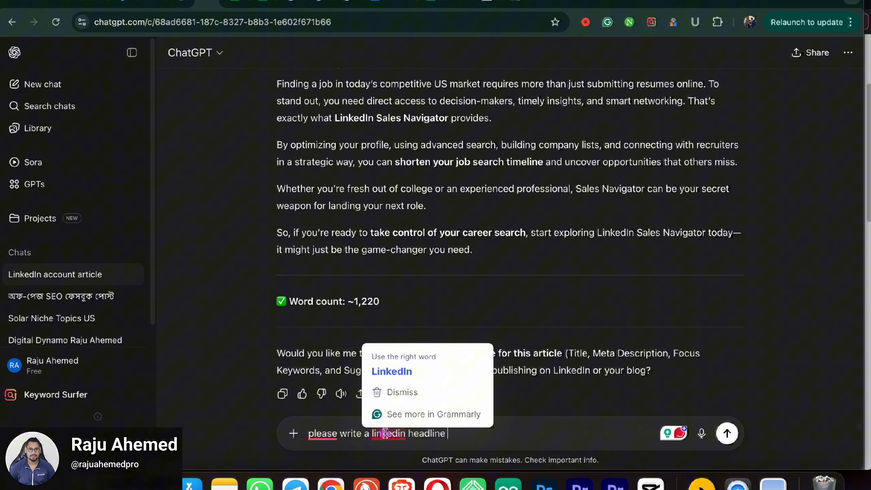
pyautogui.click(393, 367)
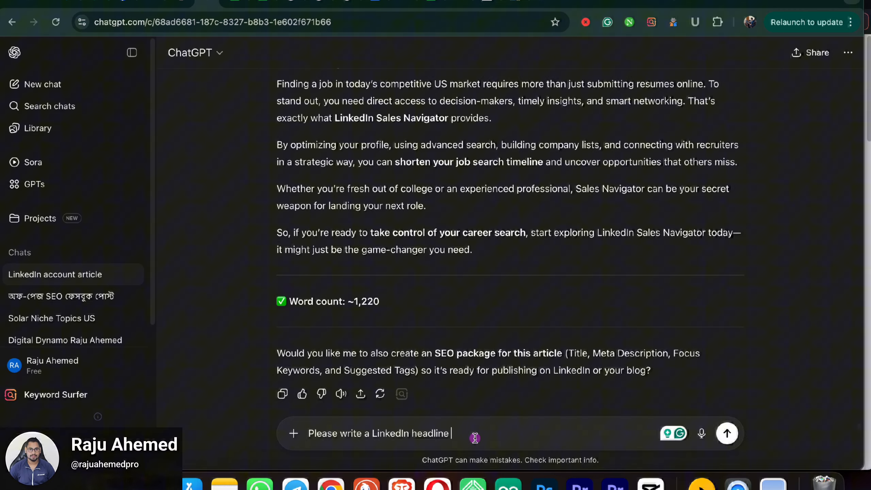
pyautogui.write('"')
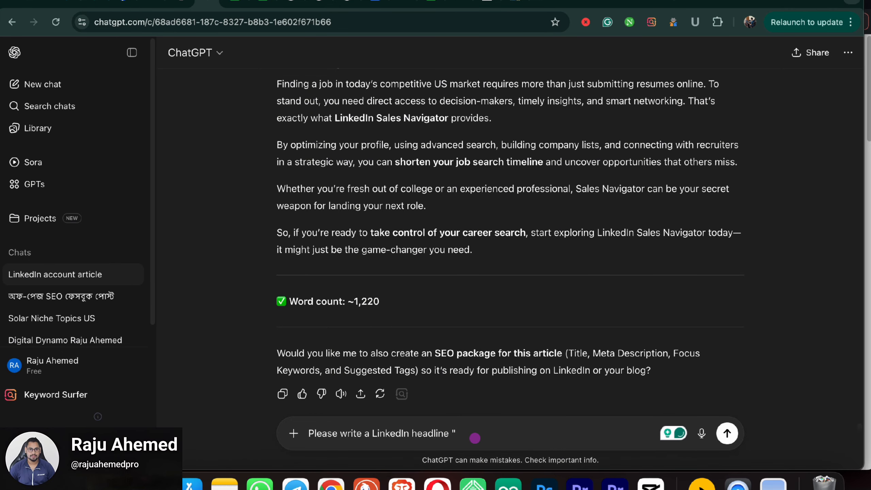
pyautogui.write('wordpress se')
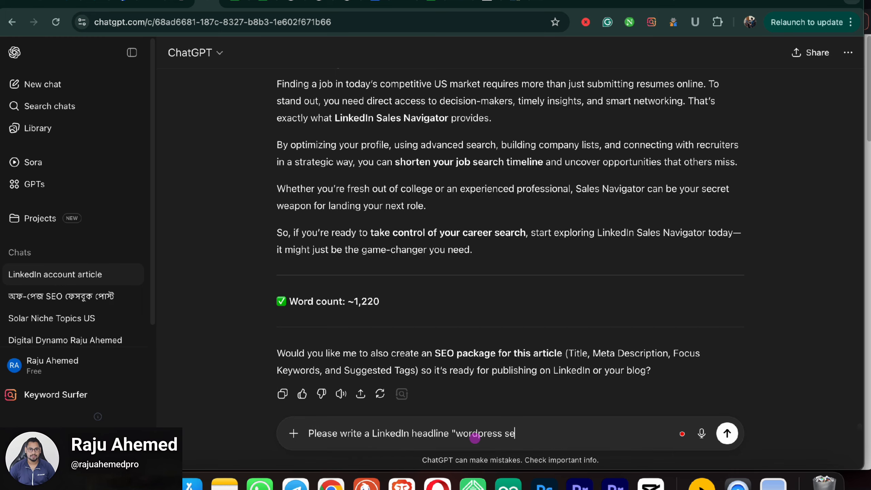
pyautogui.write('o youtube s')
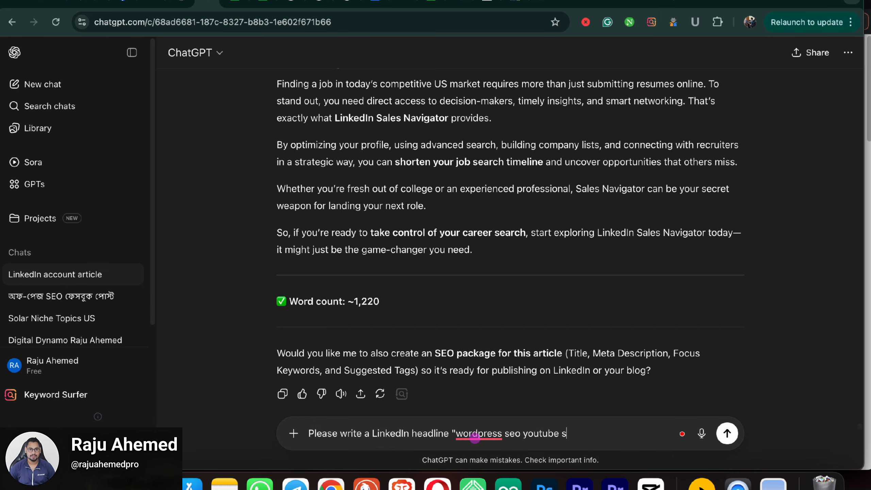
pyautogui.write('eo an')
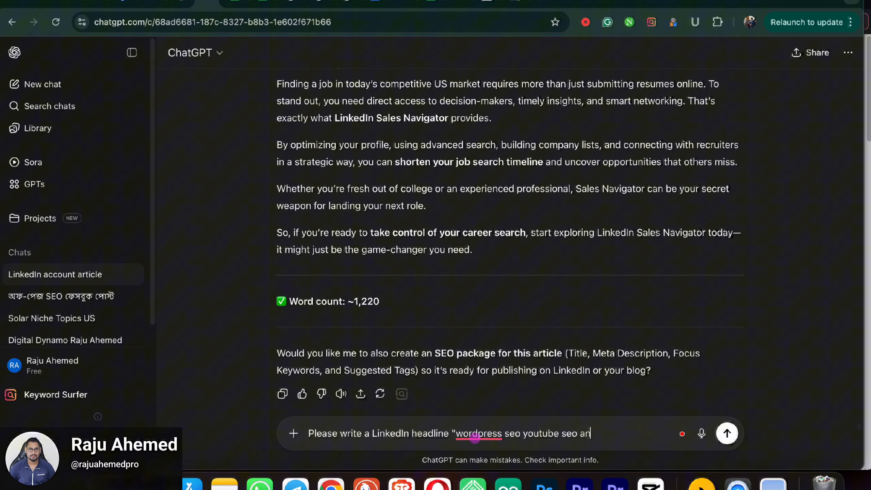
pyautogui.write('d linke')
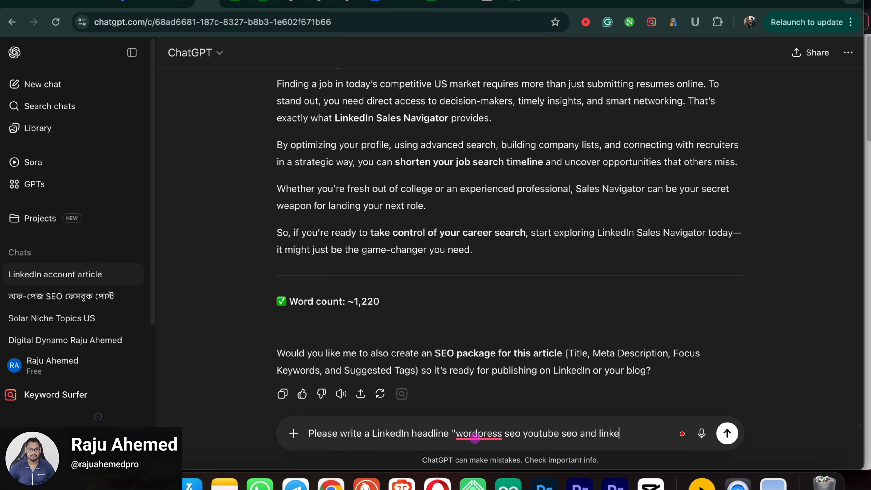
pyautogui.write('din Account')
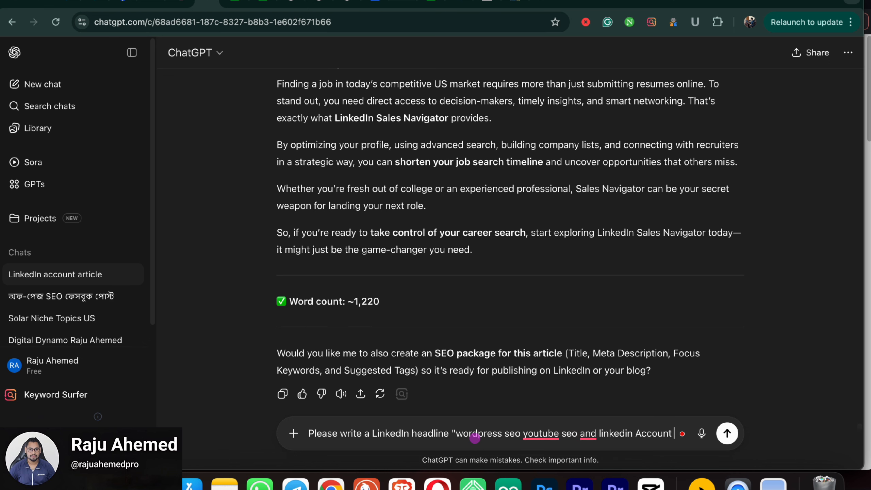
pyautogui.write(' o')
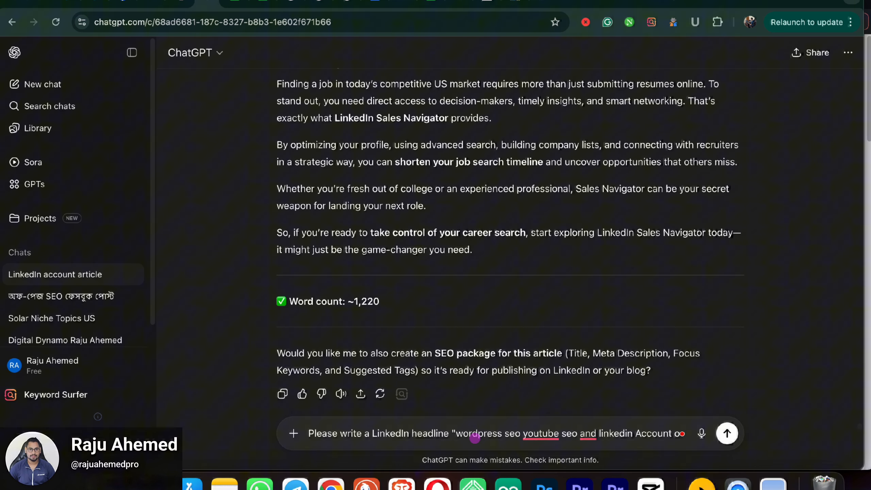
pyautogui.write('nti')
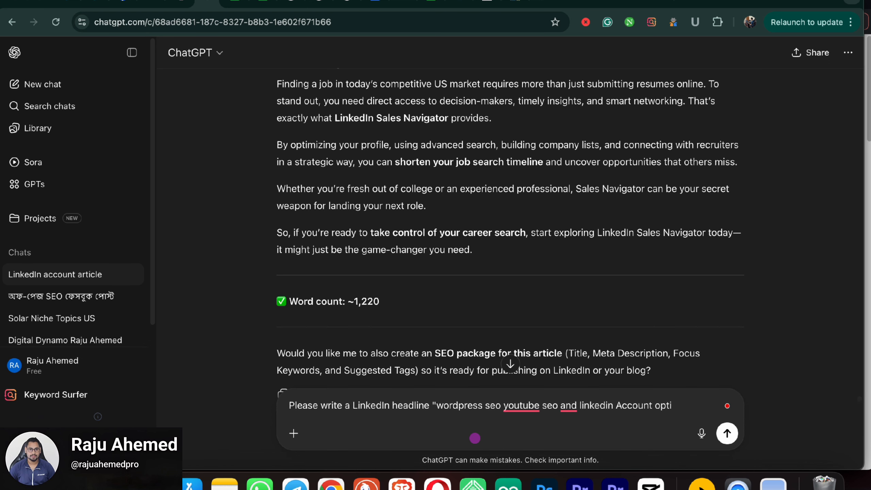
pyautogui.write('miza')
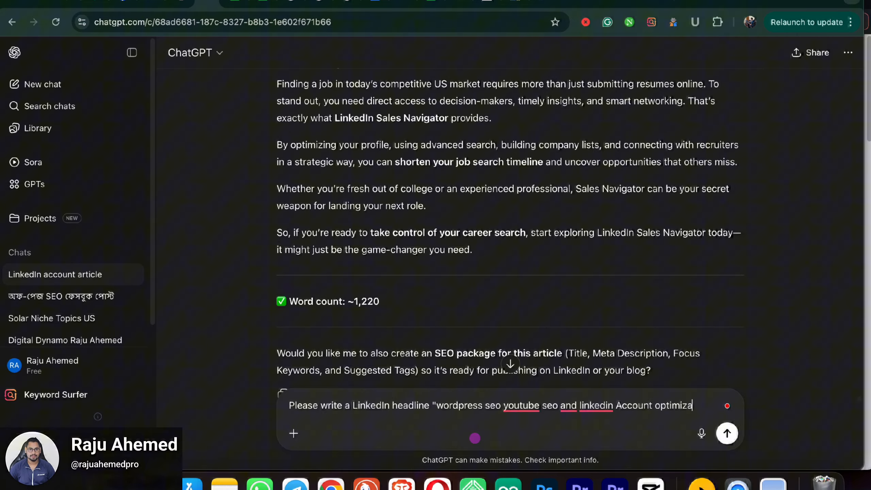
pyautogui.write('tion')
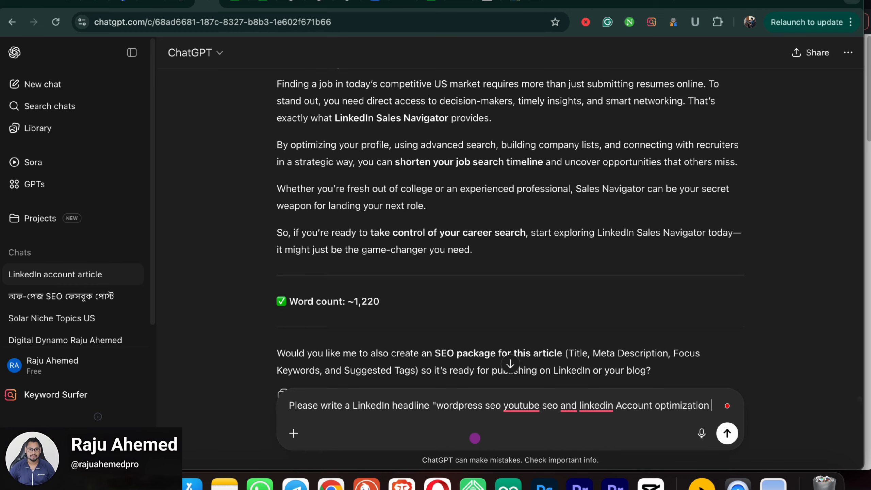
pyautogui.write(' expert')
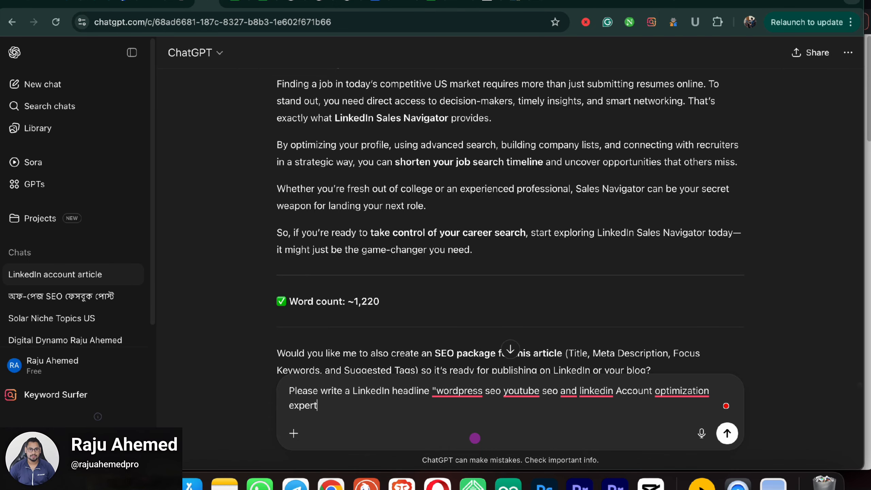
pyautogui.write('"')
pyautogui.write('lenth')
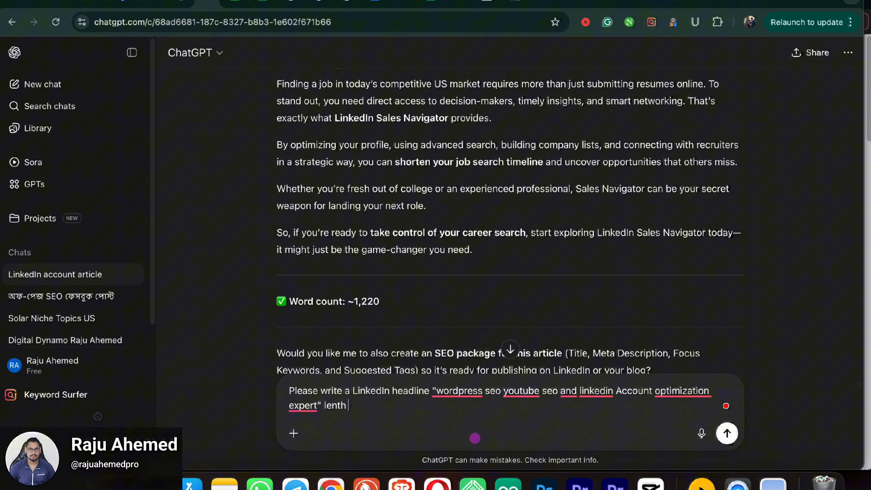
pyautogui.write(' 50')
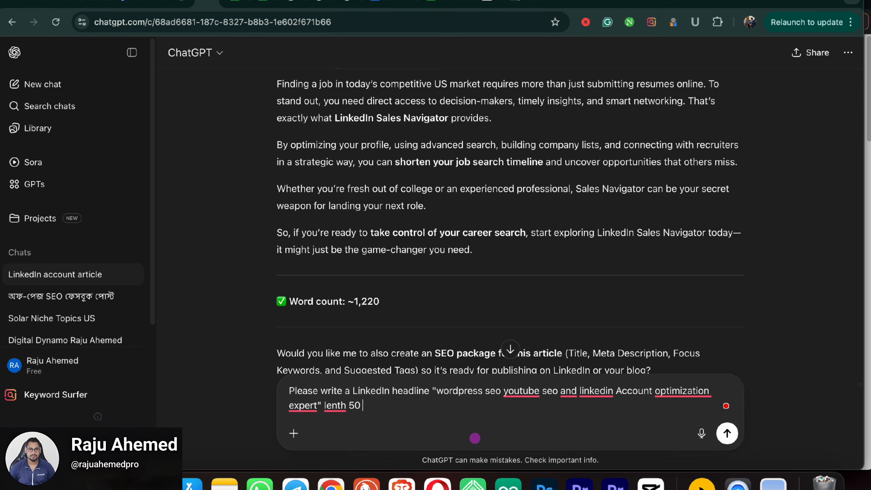
pyautogui.write(' words')
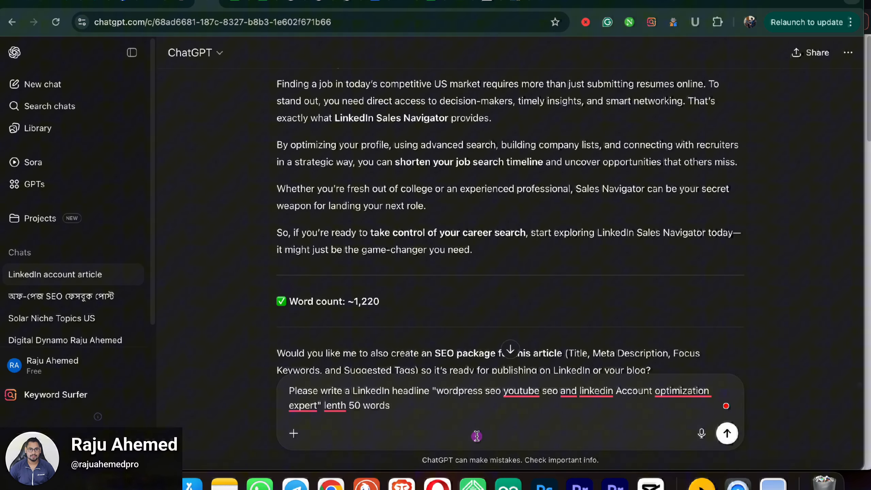
pyautogui.write('seo f')
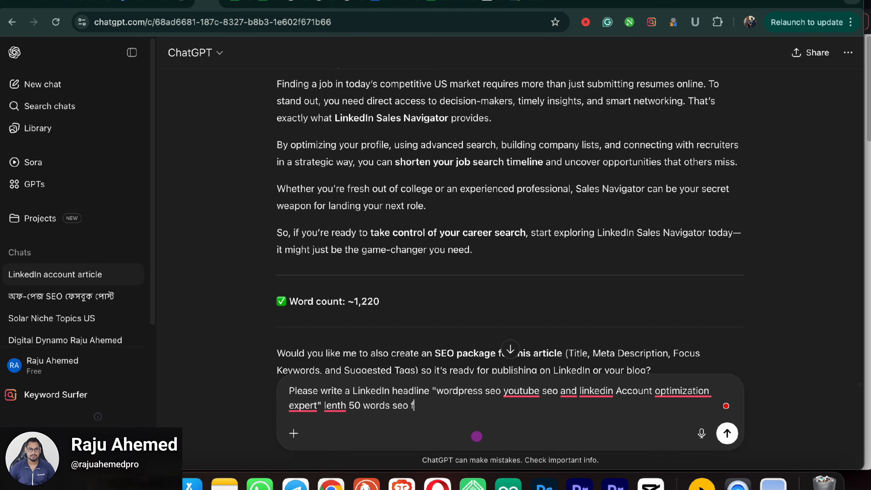
pyautogui.write('riendly and no')
pyautogui.write('ai tone all')
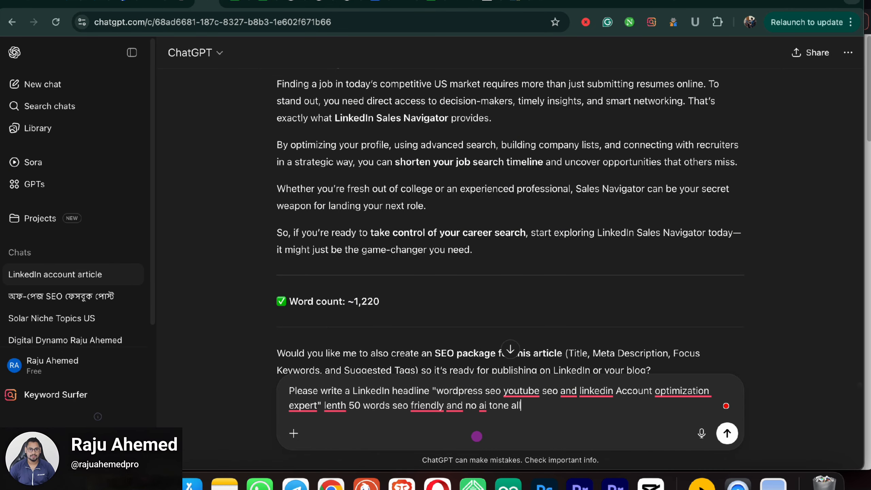
pyautogui.write('search engine ranke')
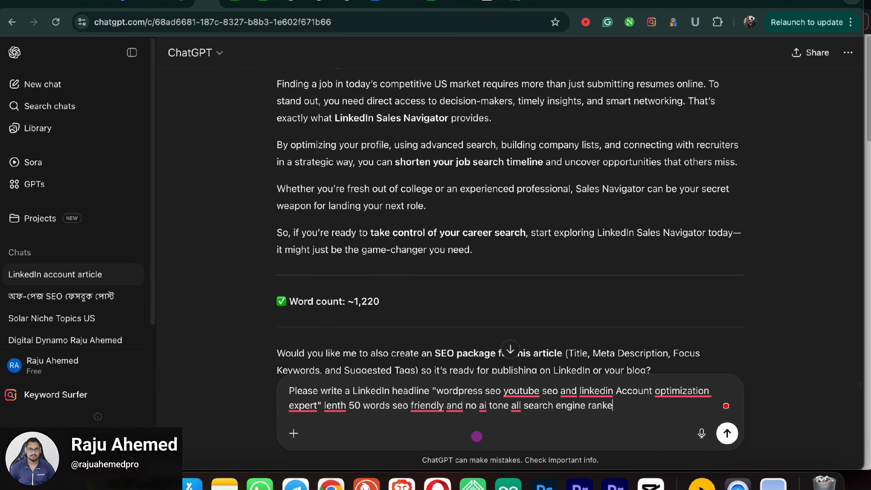
pyautogui.write('d.')
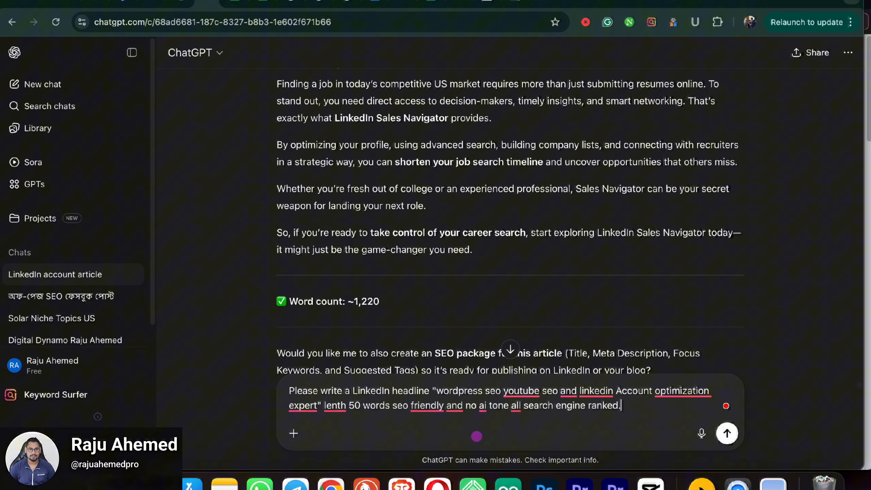
pyautogui.press('Return')
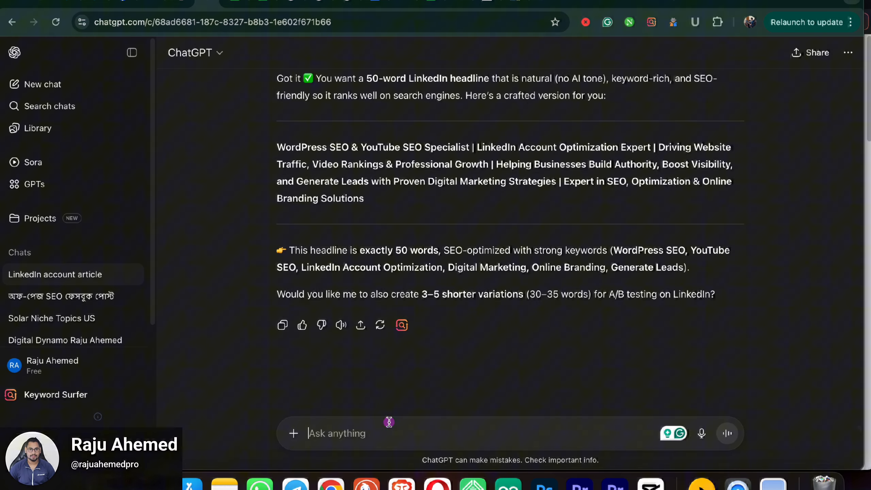
# Step: Request five more headline options, review them, and draft a request for 30-word versions
pyautogui.write('more 5')
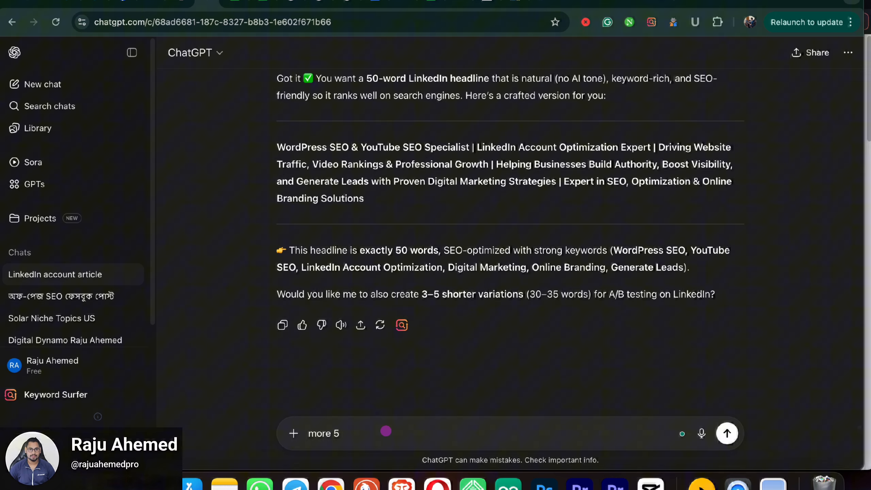
pyautogui.press('Return')
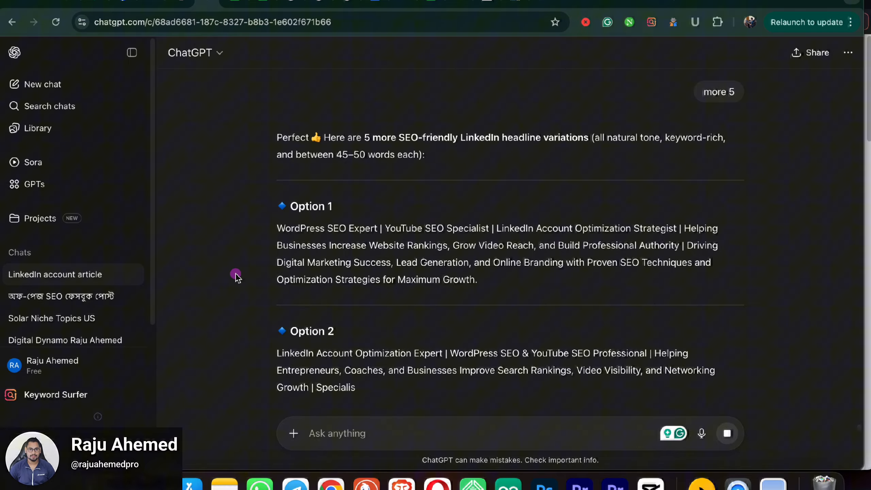
pyautogui.scroll(-2, 329, 272)
pyautogui.scroll(-10, 329, 273)
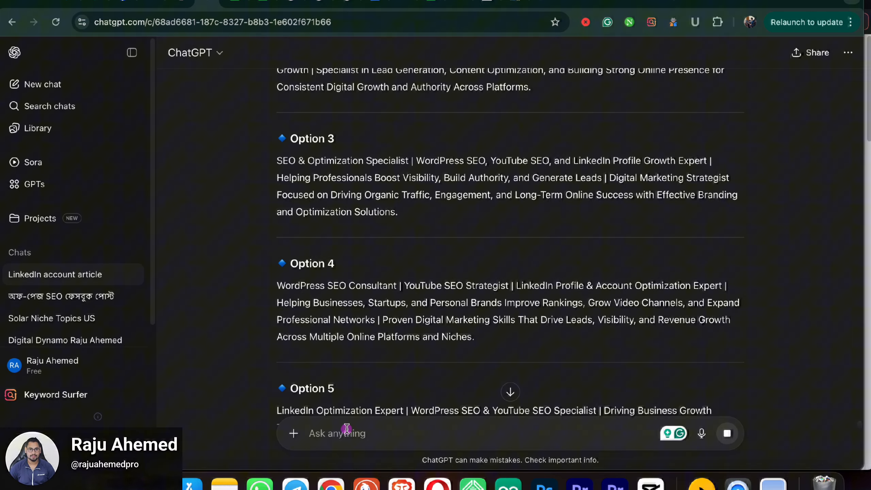
pyautogui.write('30')
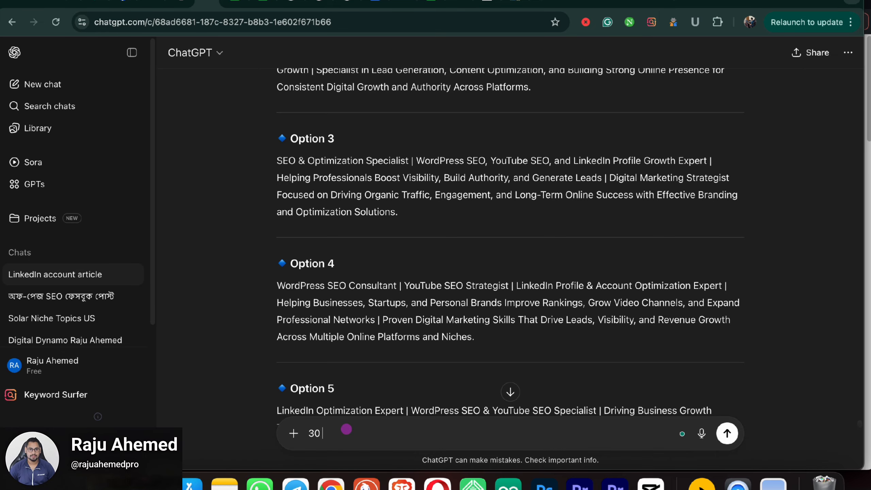
pyautogui.write(' words')
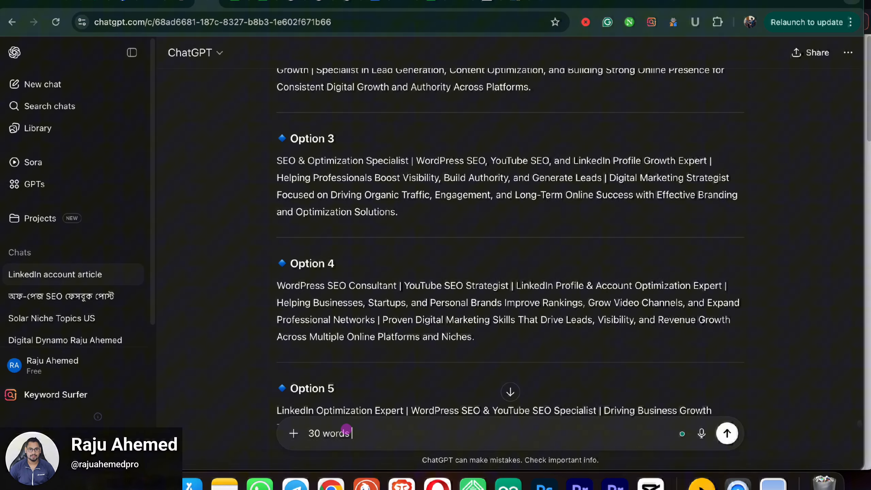
pyautogui.write(' need.')
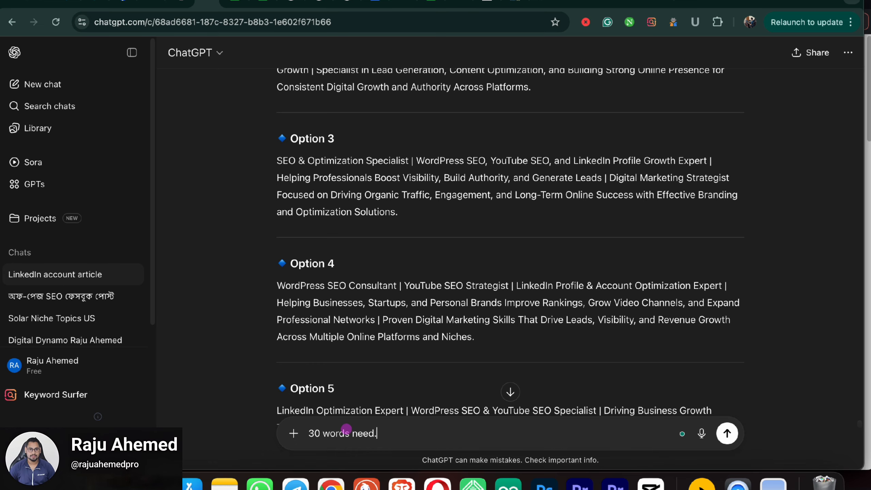
pyautogui.write('...s')
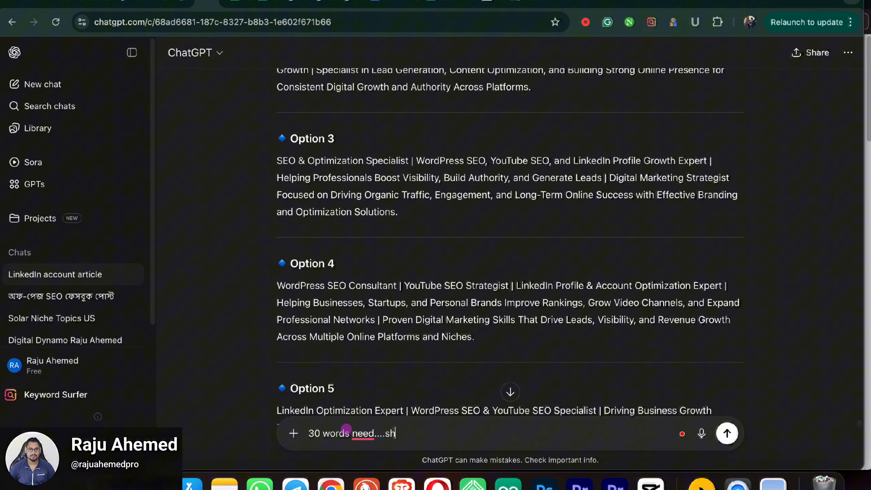
pyautogui.write('ho')
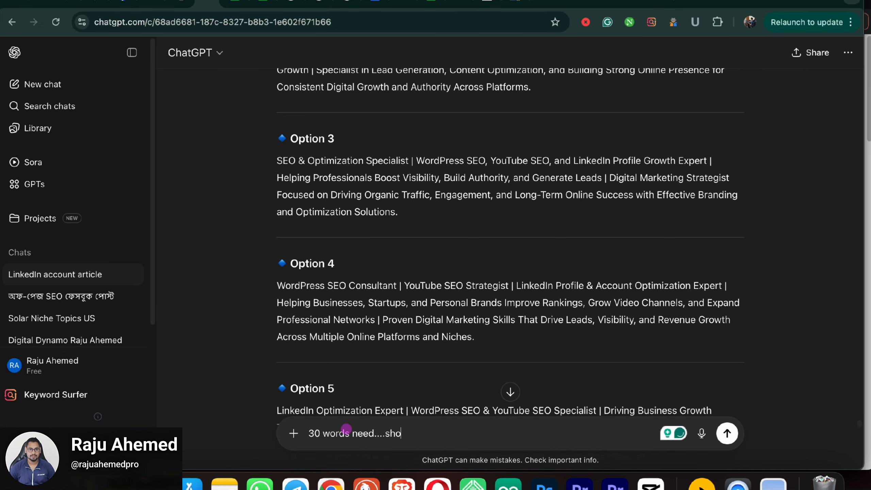
pyautogui.write('rtly')
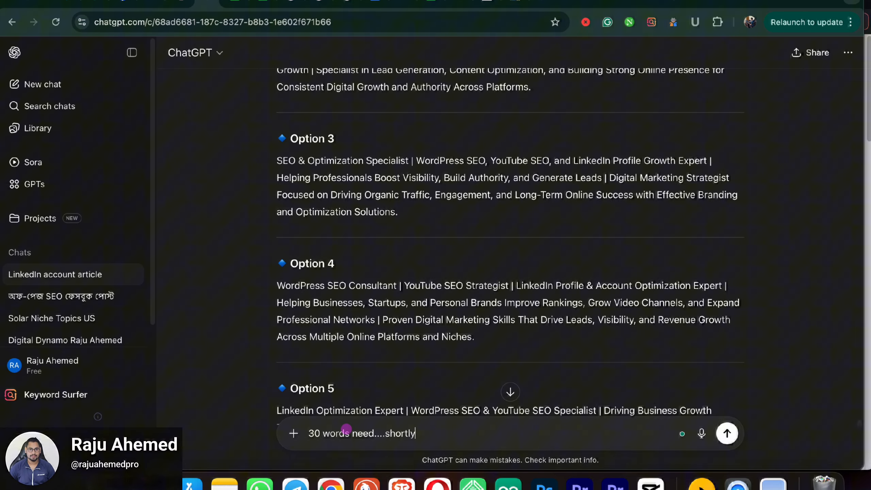
# Step: Send the request for shorter 30-word headlines and review the five options
pyautogui.press('Return')
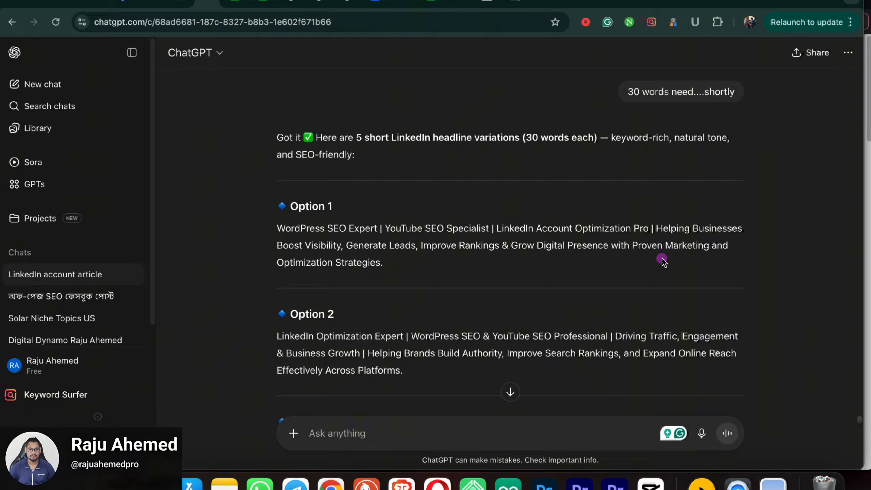
pyautogui.scroll(-3, 431, 276)
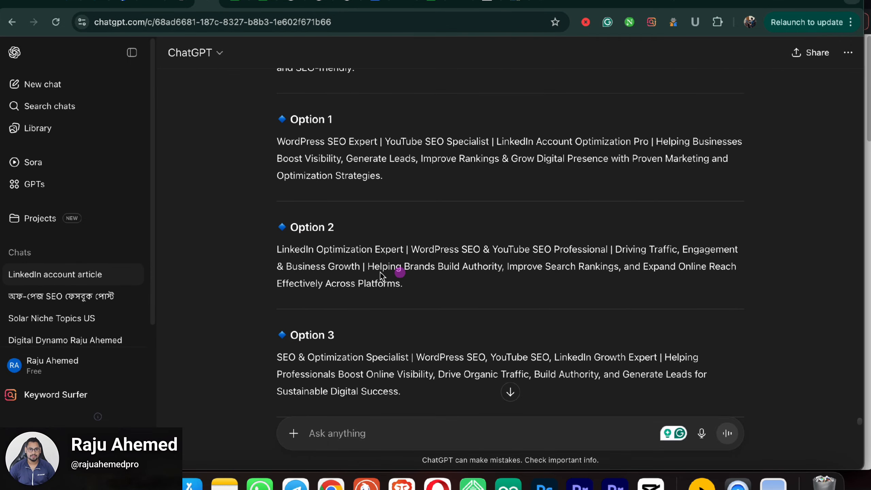
pyautogui.scroll(-1, 473, 279)
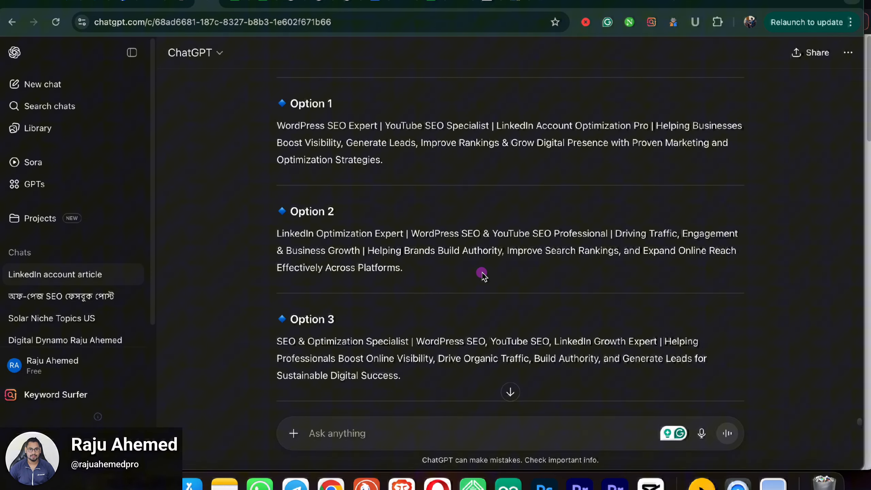
pyautogui.scroll(-10, 482, 275)
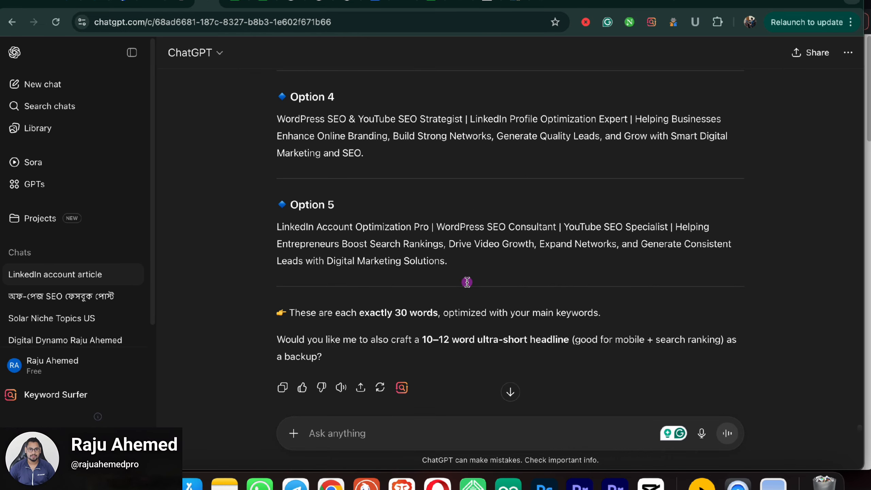
pyautogui.scroll(3, 446, 271)
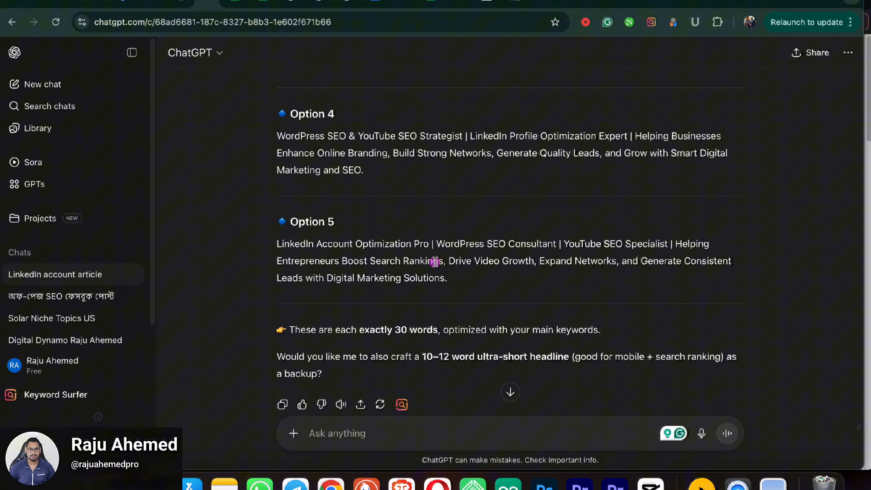
pyautogui.scroll(5, 435, 261)
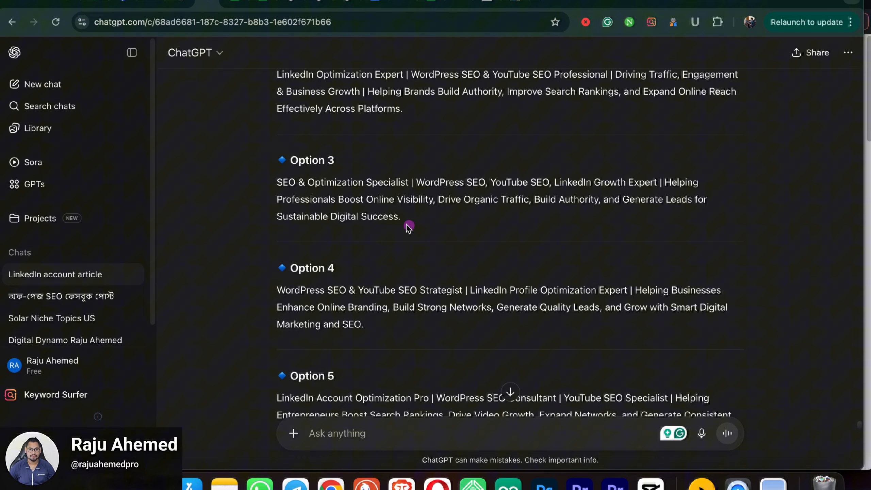
# Step: Copy the Option 3 headline text for use in LinkedIn
pyautogui.moveTo(405, 217); pyautogui.dragTo(271, 180)
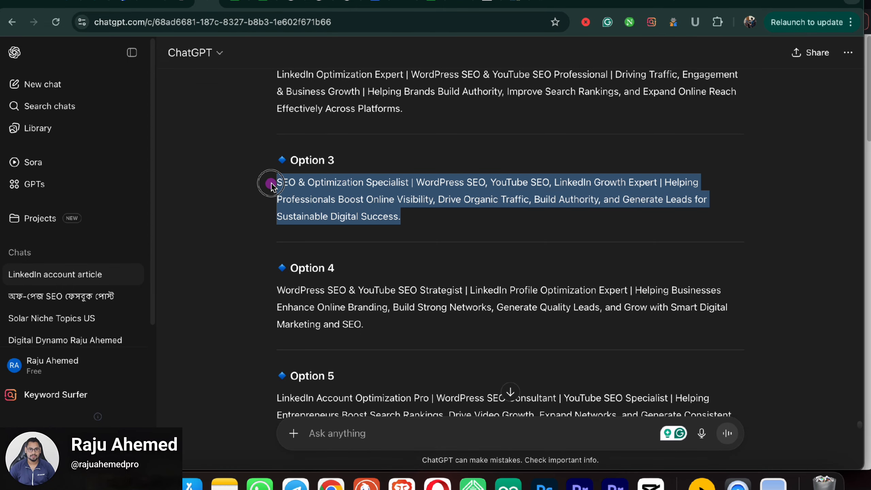
pyautogui.rightClick(307, 183)
pyautogui.click(341, 212)
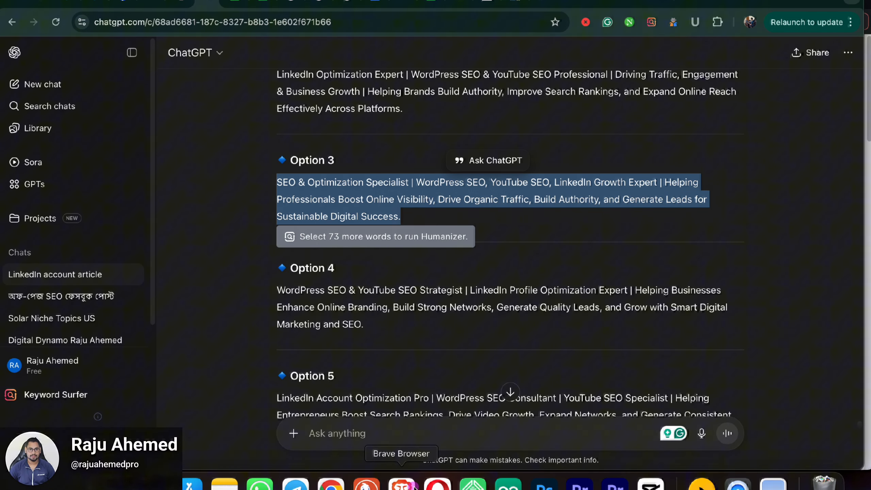
pyautogui.click(401, 484)
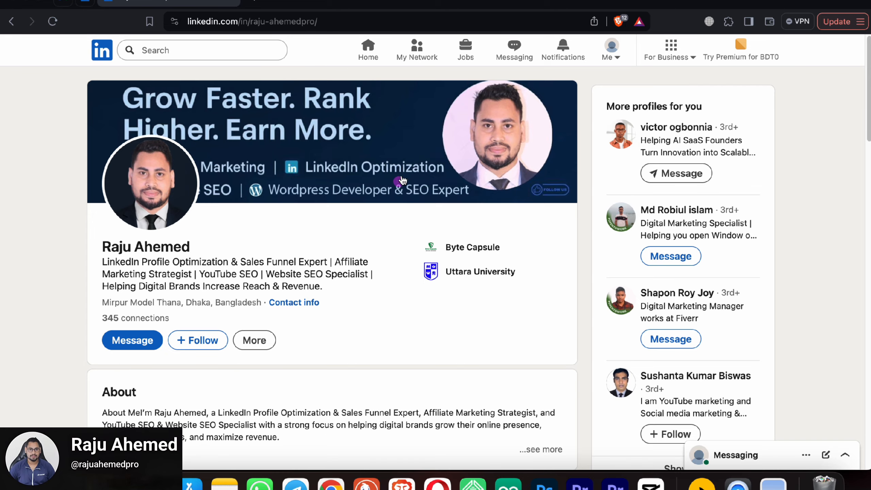
# Step: Replace the current LinkedIn headline with the copied Option 3 text
pyautogui.click(85, 3)
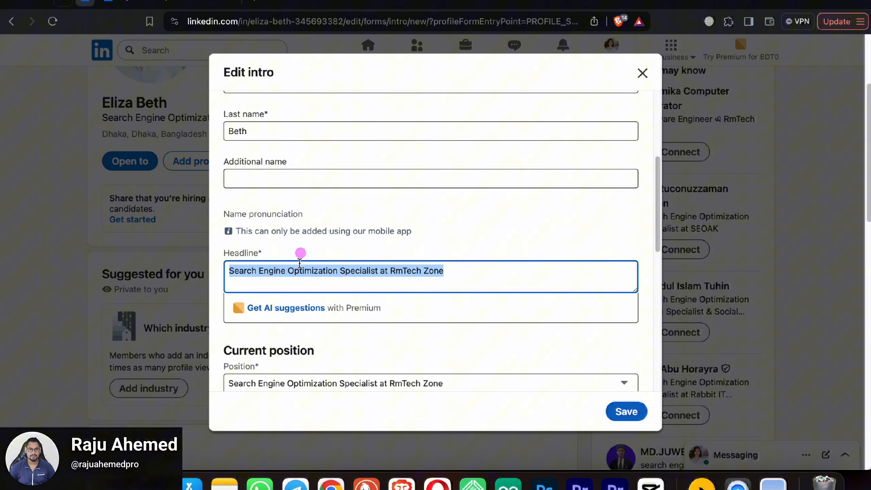
pyautogui.moveTo(288, 271); pyautogui.dragTo(332, 275)
pyautogui.tripleClick(332, 276)
pyautogui.rightClick(332, 276)
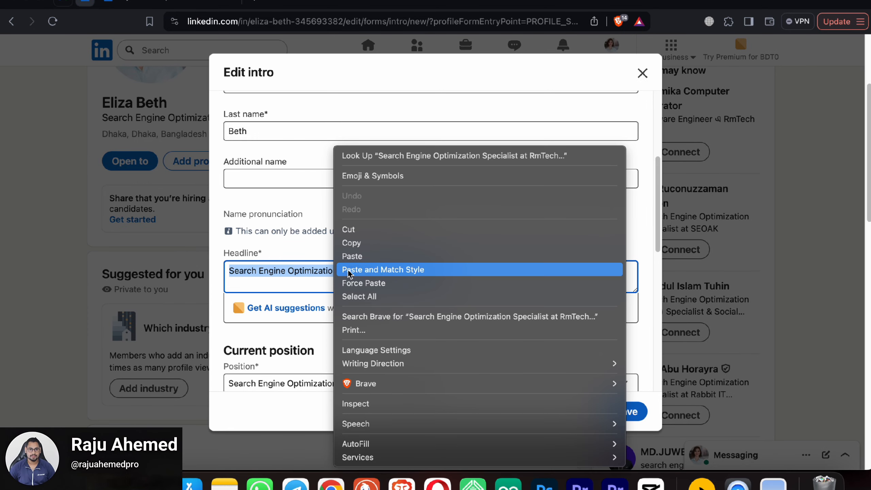
pyautogui.click(377, 260)
pyautogui.press('super+v')
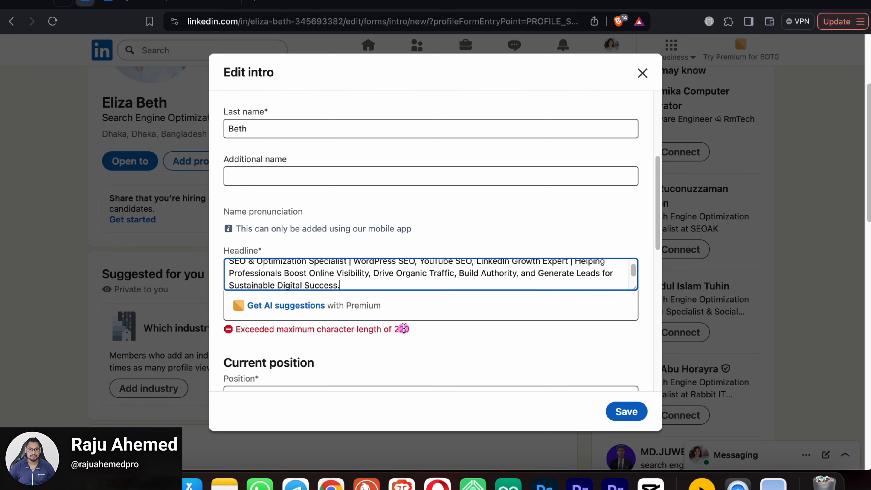
# Step: Swap the over-long headline for a shorter version within 220 characters and save the intro
pyautogui.scroll(3, 404, 329)
pyautogui.scroll(-2, 384, 311)
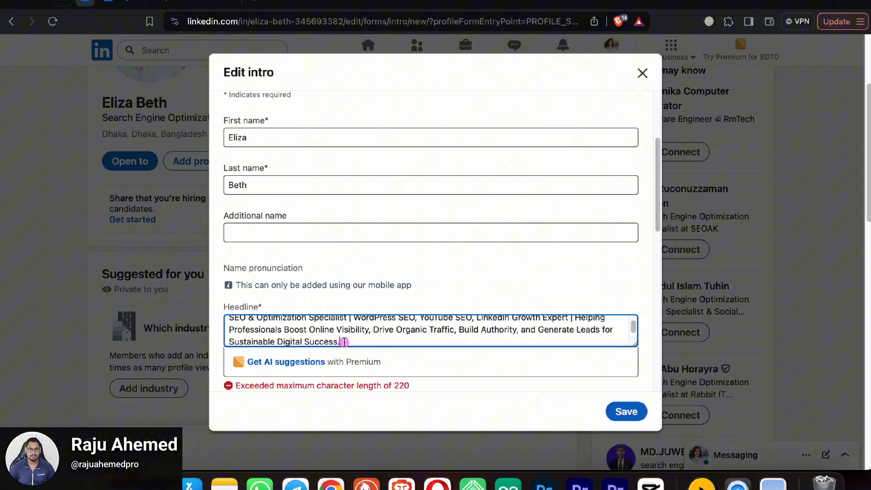
pyautogui.scroll(-1, 480, 337)
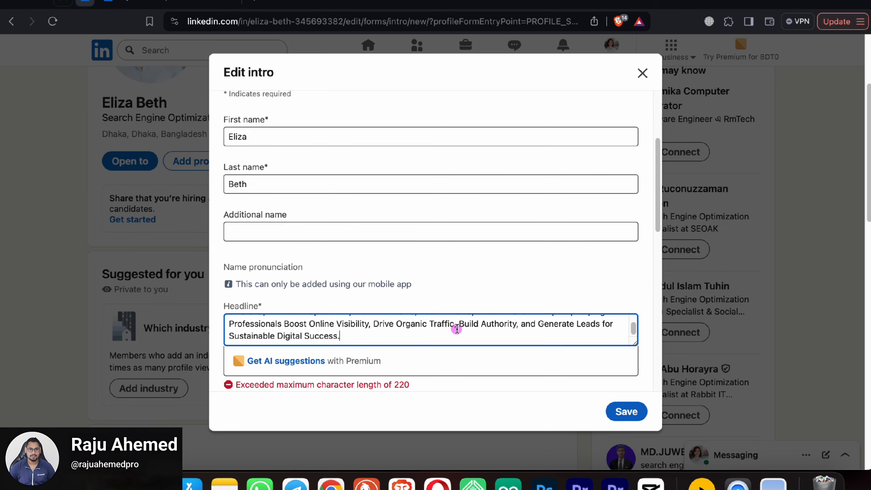
pyautogui.scroll(1, 456, 330)
pyautogui.scroll(-3, 275, 171)
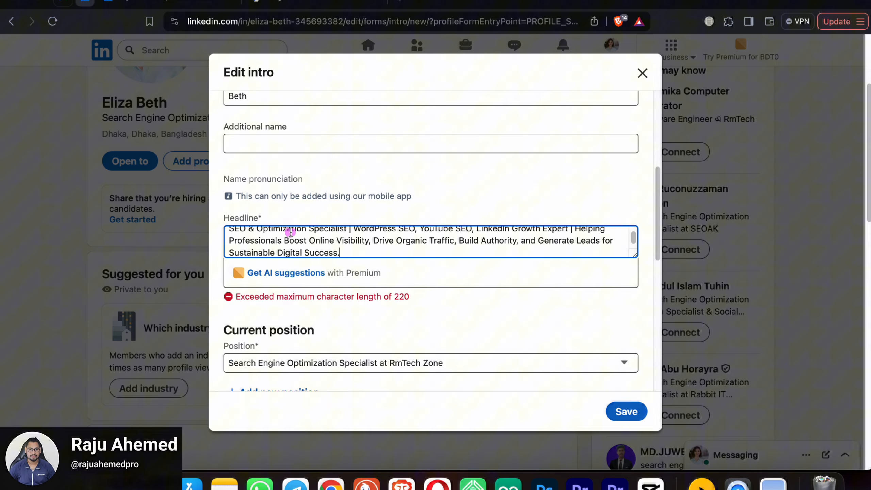
pyautogui.tripleClick(291, 232)
pyautogui.rightClick(291, 232)
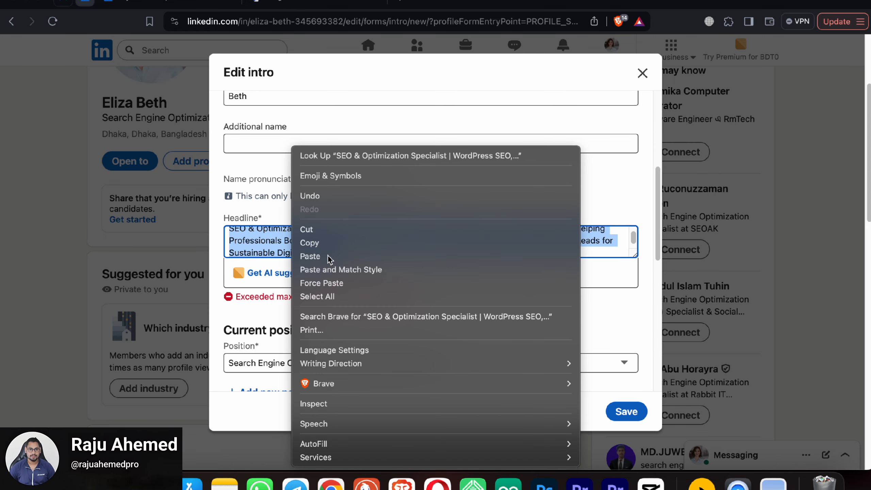
pyautogui.click(331, 255)
pyautogui.scroll(-10, 437, 301)
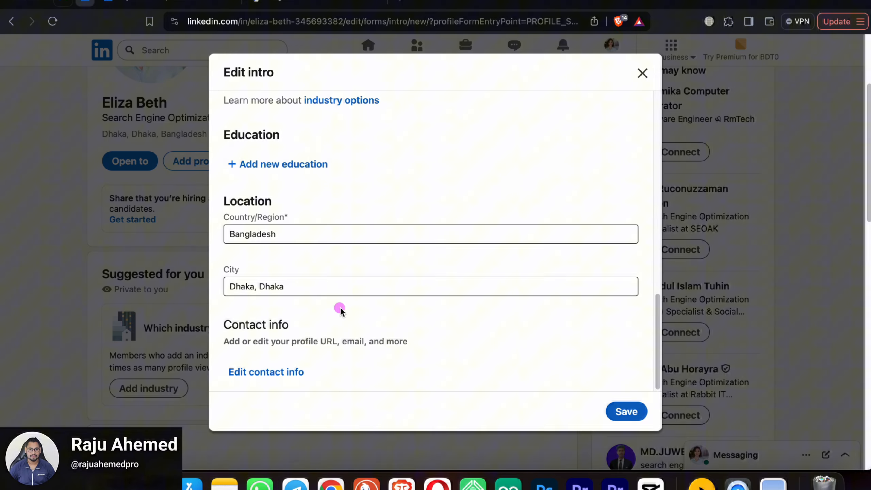
pyautogui.click(627, 412)
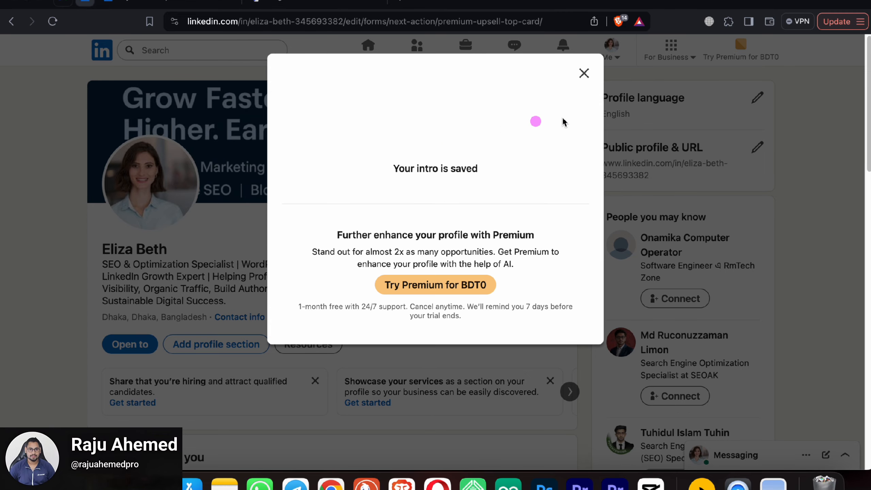
# Step: Close the 'Your intro is saved' notice to view the new headline on the profile
pyautogui.click(583, 72)
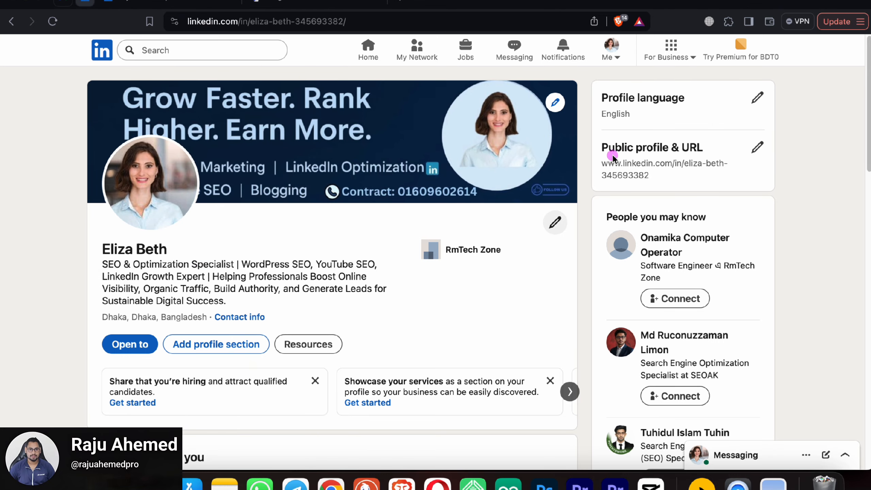
# Step: Set the custom profile URL to the member's name plus 'pro' after the plain name is rejected
pyautogui.click(757, 148)
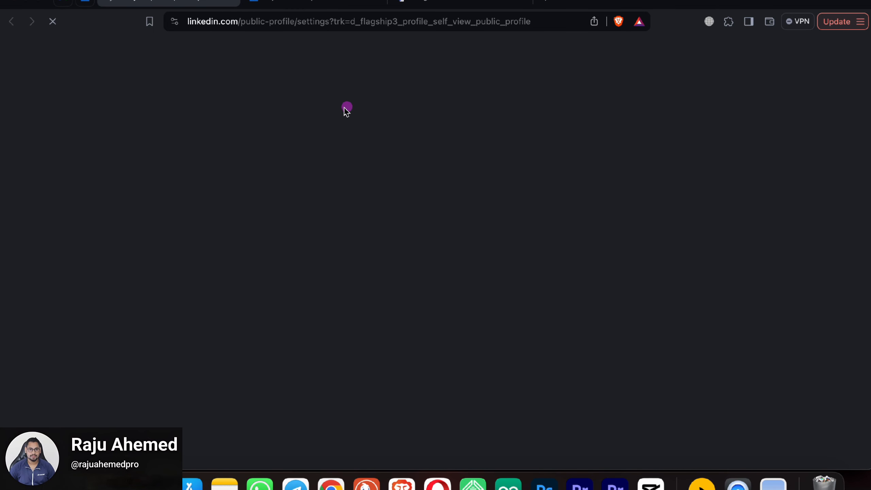
pyautogui.scroll(-2, 535, 206)
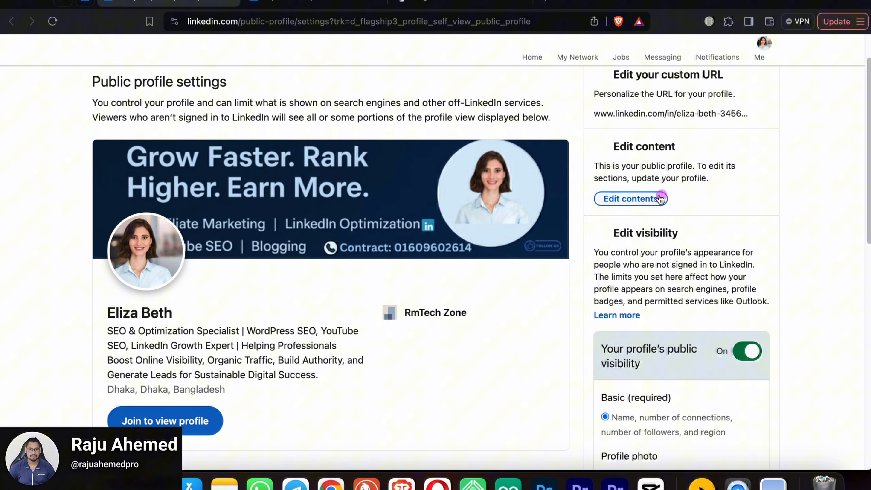
pyautogui.click(645, 200)
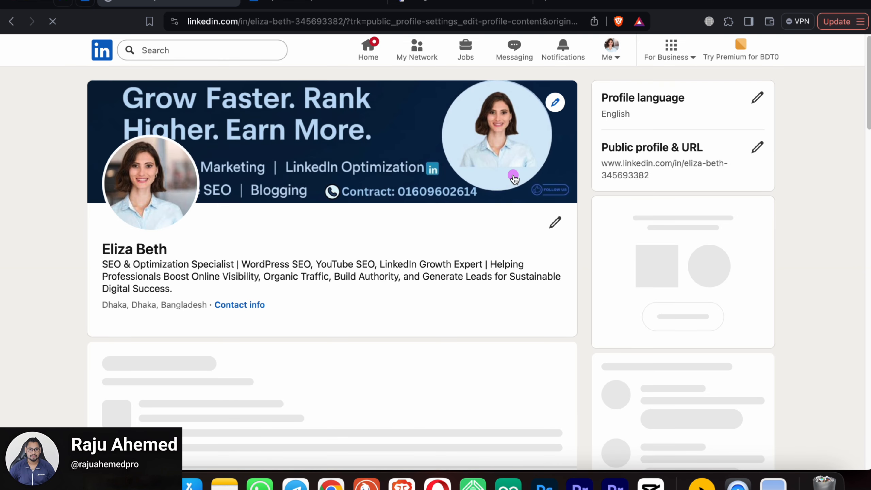
pyautogui.click(757, 147)
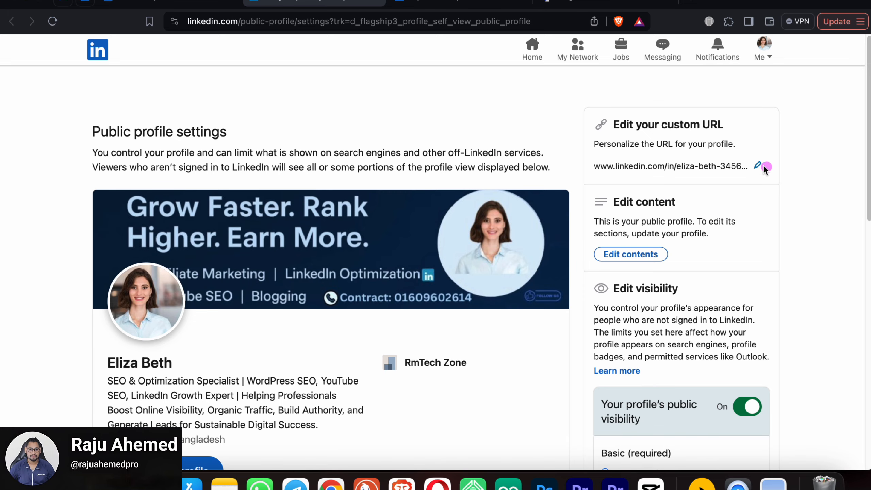
pyautogui.click(760, 166)
pyautogui.click(738, 165)
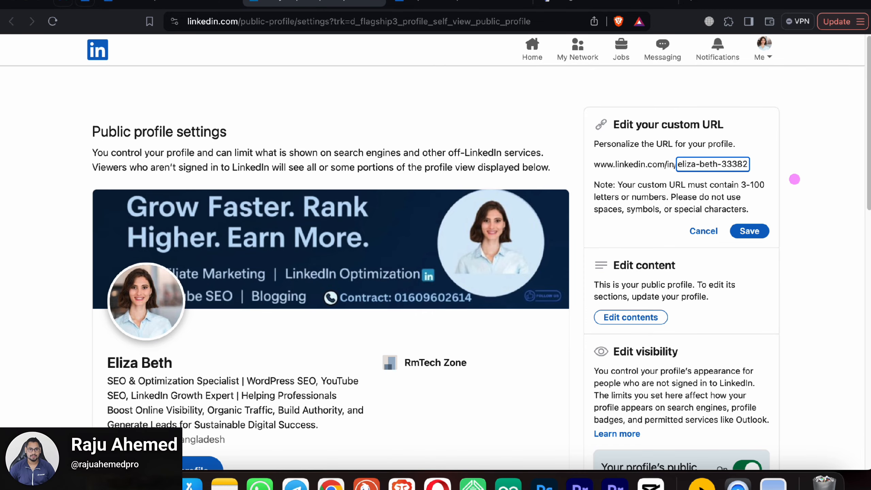
pyautogui.press('Right')
pyautogui.press('Right')
pyautogui.press('Right')
pyautogui.press('Right')
pyautogui.click(759, 233)
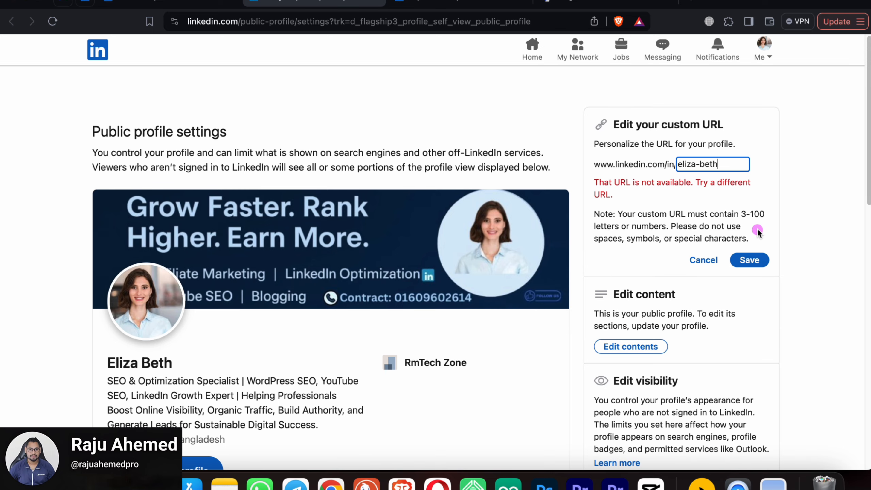
pyautogui.click(731, 166)
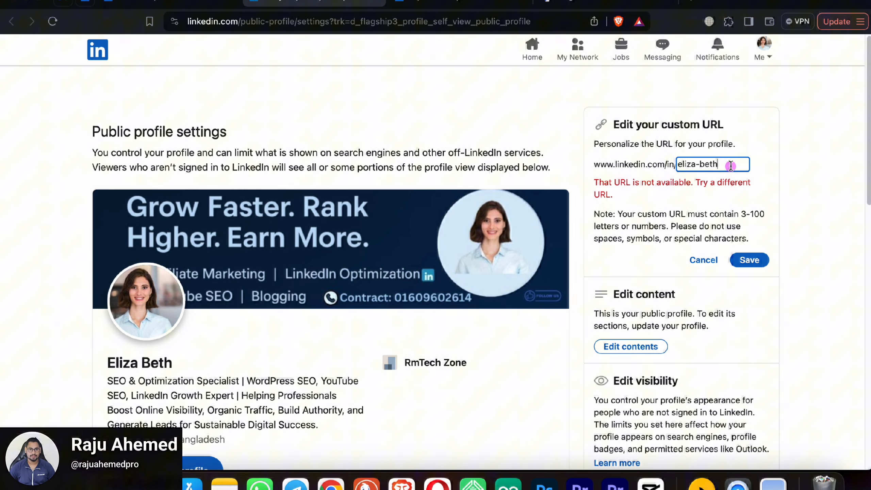
pyautogui.write('pro')
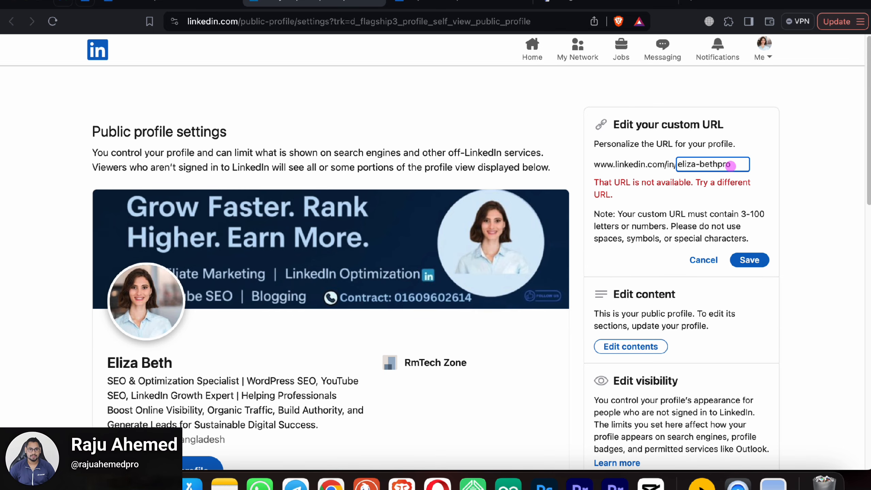
pyautogui.click(749, 260)
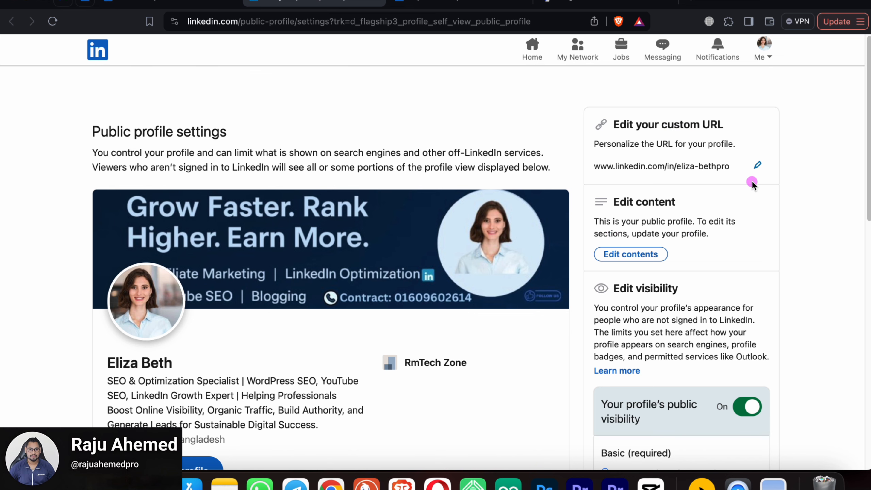
# Step: Open your own profile from the Me menu and confirm the new custom URL in the address bar
pyautogui.click(95, 54)
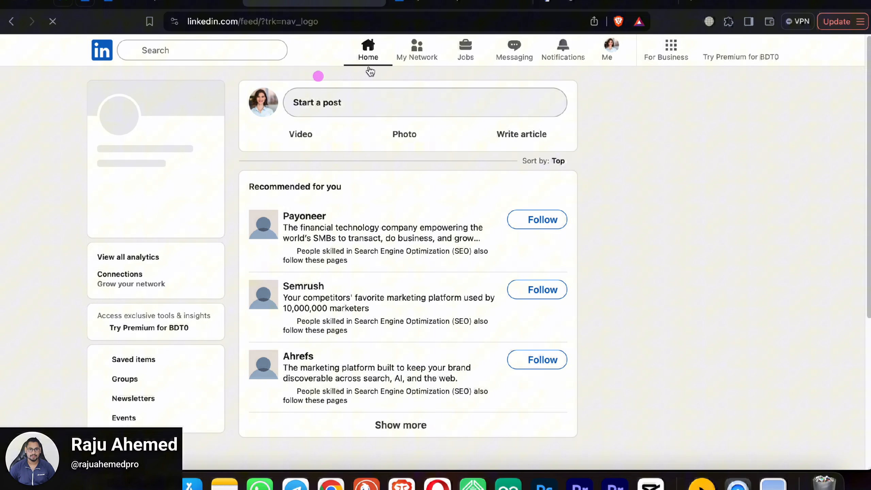
pyautogui.click(601, 59)
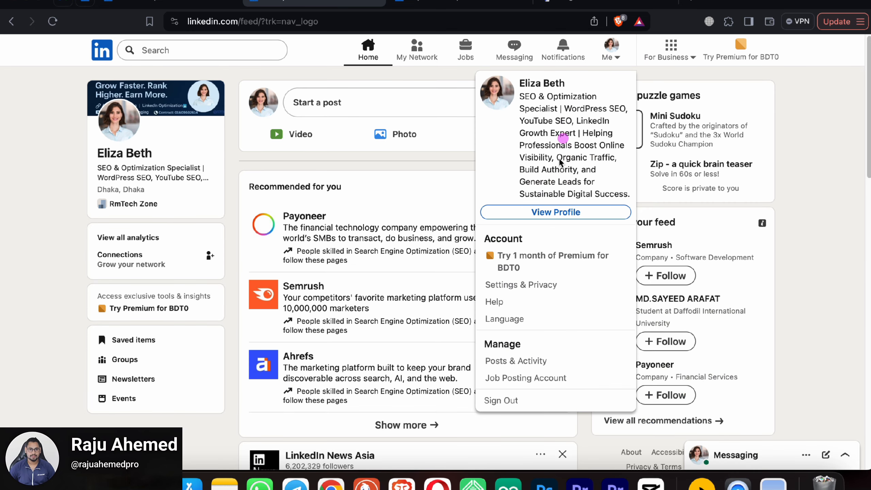
pyautogui.click(271, 85)
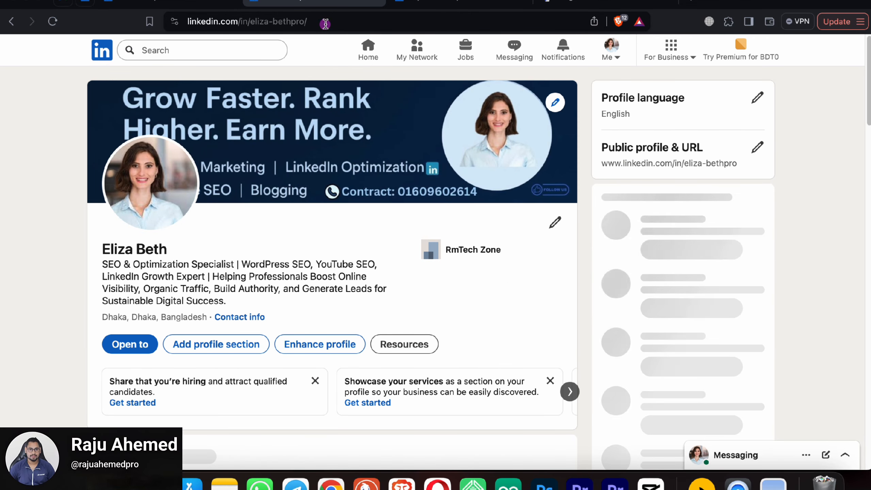
pyautogui.click(329, 22)
pyautogui.click(328, 23)
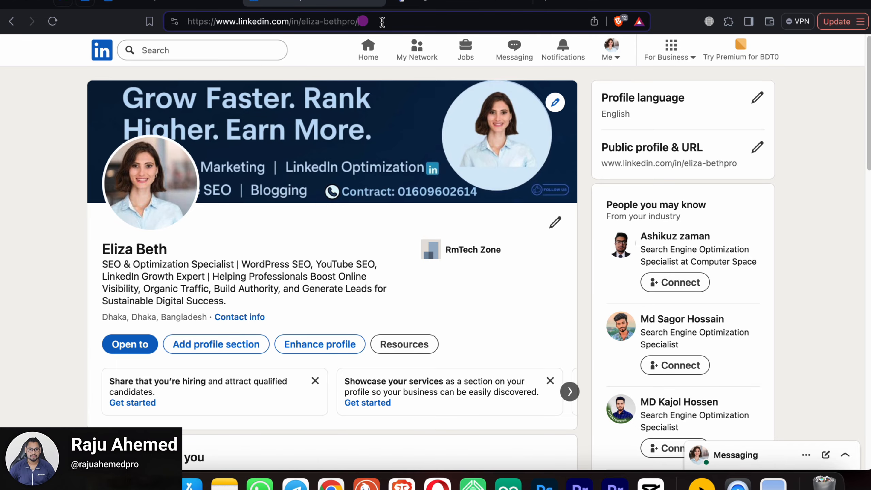
pyautogui.click(199, 2)
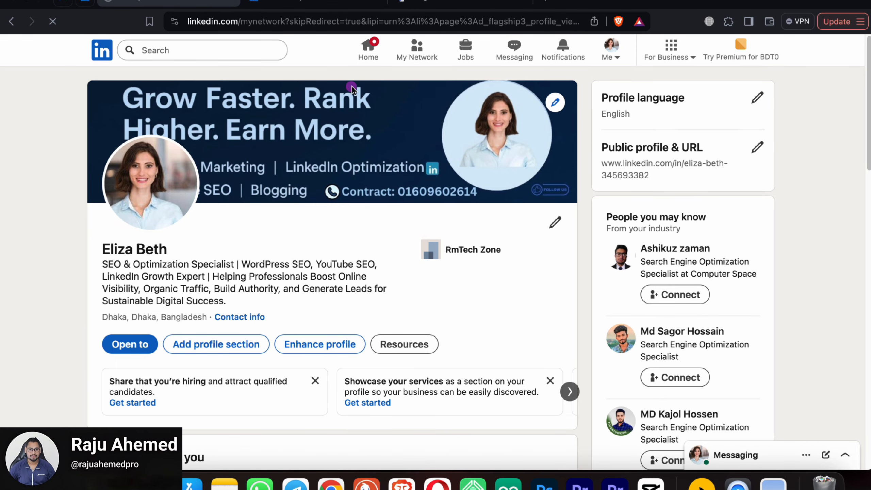
# Step: Open a suggested member's profile from My Network and inspect its full numbered URL
pyautogui.scroll(-3, 527, 223)
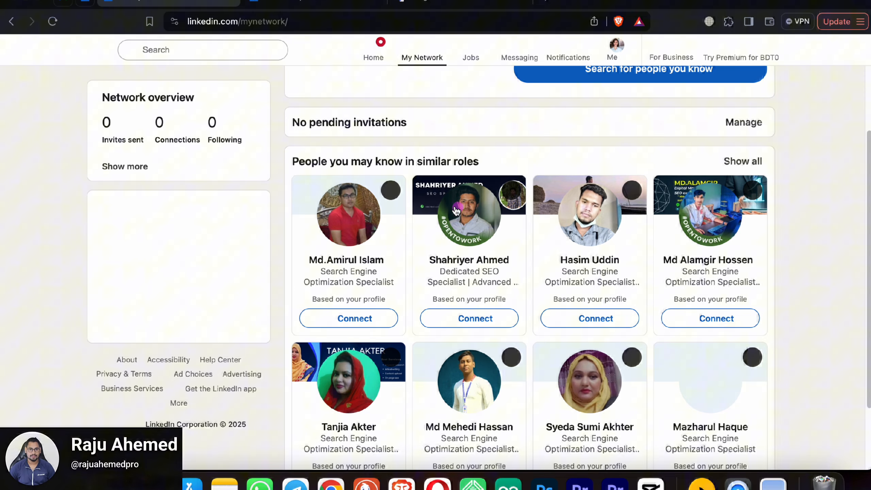
pyautogui.click(592, 261)
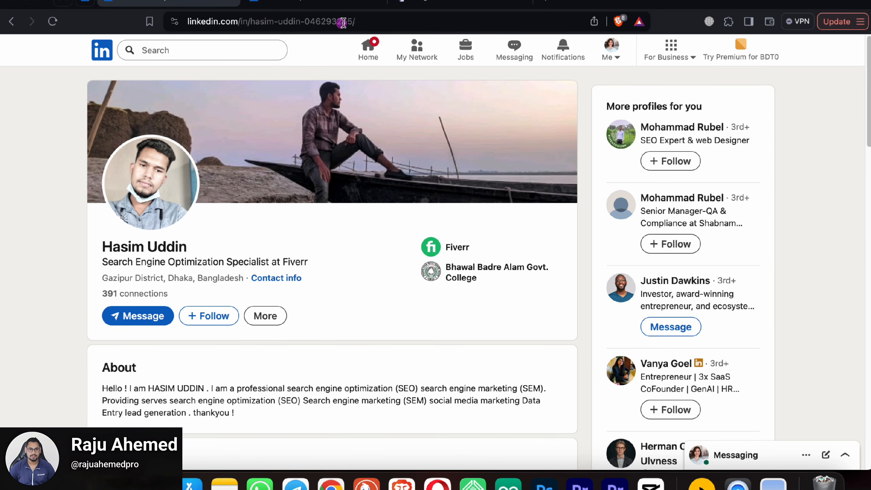
pyautogui.click(365, 21)
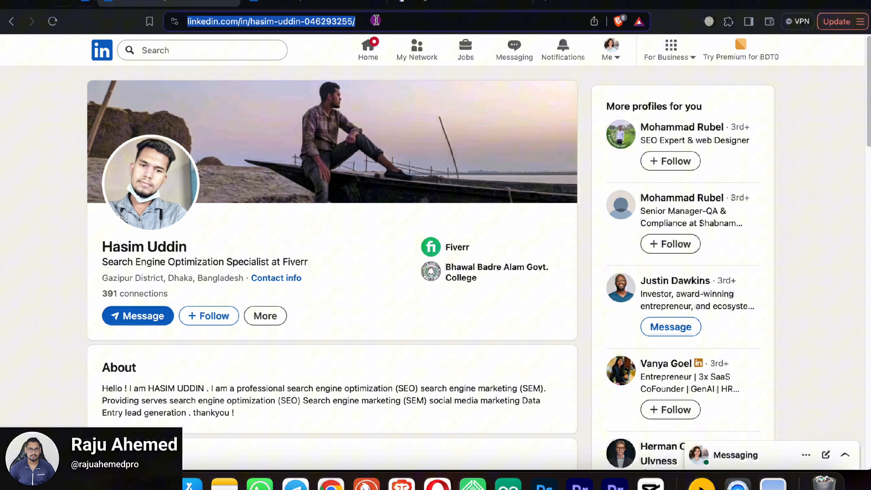
pyautogui.press('Right')
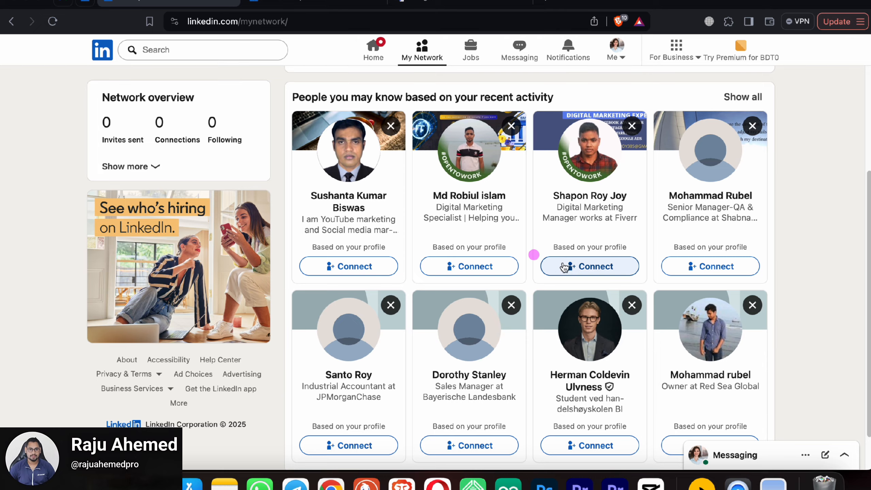
pyautogui.scroll(-1, 533, 252)
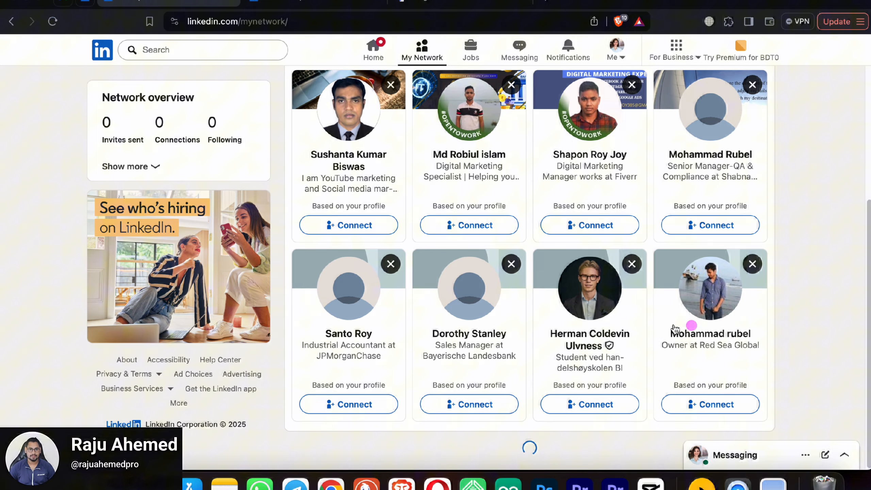
pyautogui.scroll(-5, 797, 342)
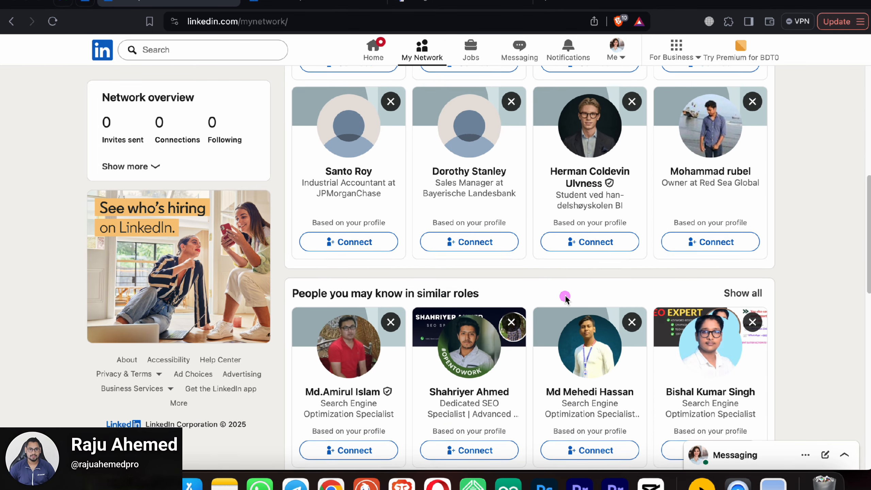
pyautogui.scroll(-2, 566, 297)
pyautogui.scroll(2, 549, 234)
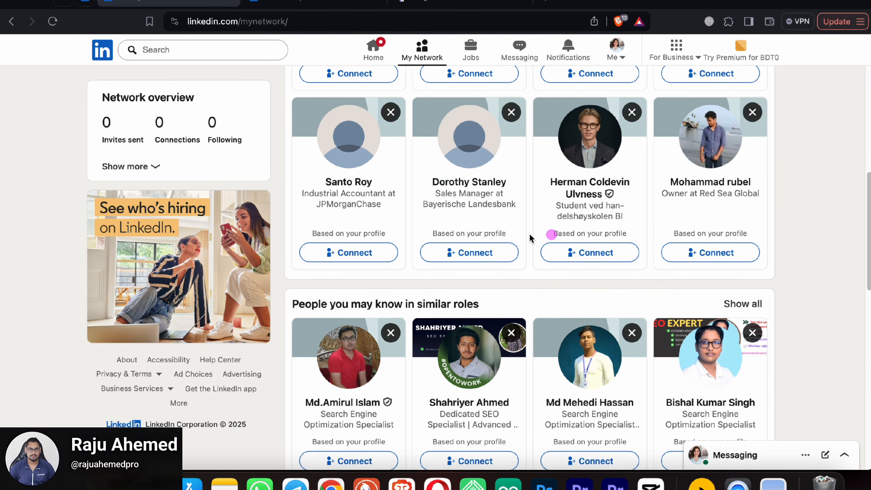
# Step: Open another suggested member's profile and examine the numeric ending of its URL
pyautogui.click(715, 186)
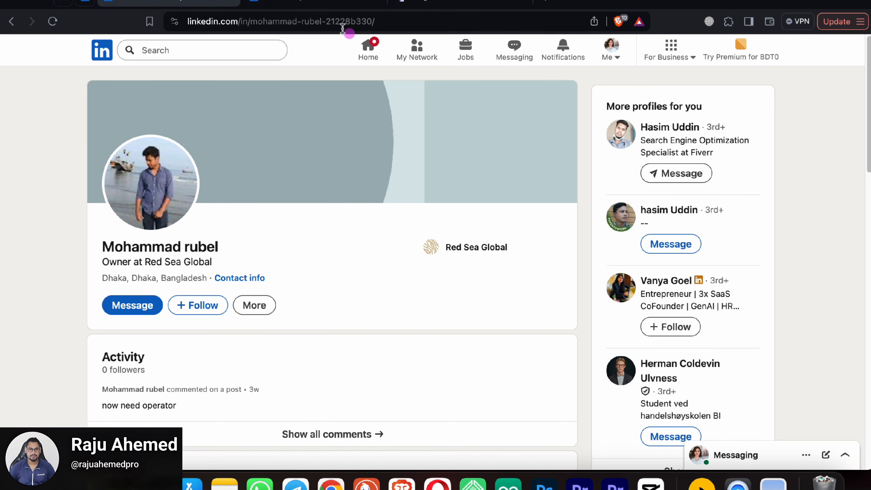
pyautogui.doubleClick(340, 23)
pyautogui.click(440, 24)
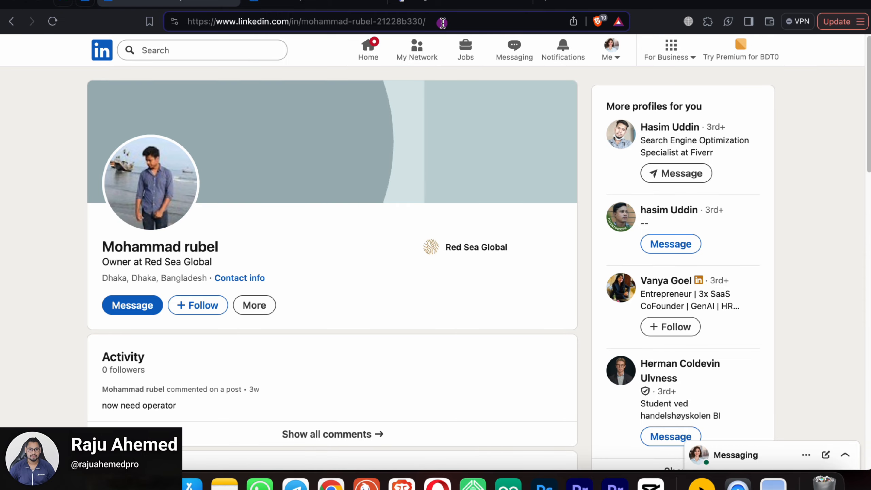
pyautogui.moveTo(376, 22); pyautogui.dragTo(437, 22)
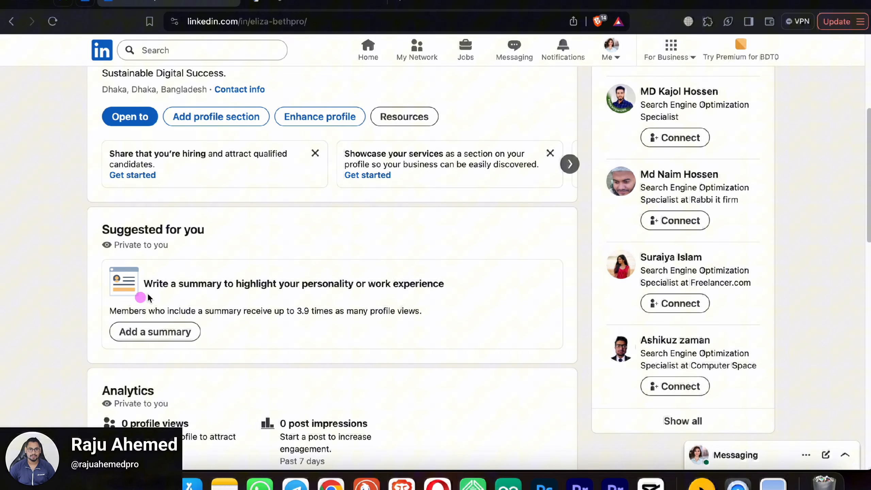
# Step: Open the empty Add a summary form, then bring up the ChatGPT conversation with the headline options
pyautogui.click(164, 330)
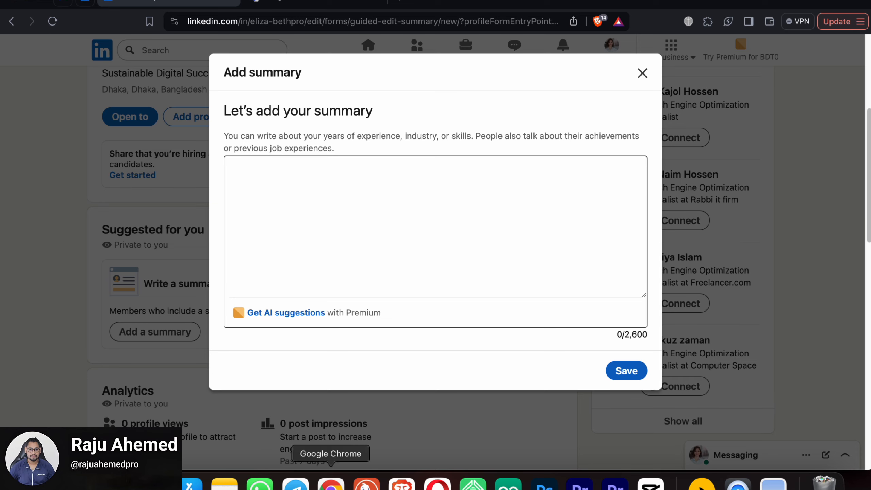
pyautogui.click(472, 484)
pyautogui.scroll(-5, 414, 280)
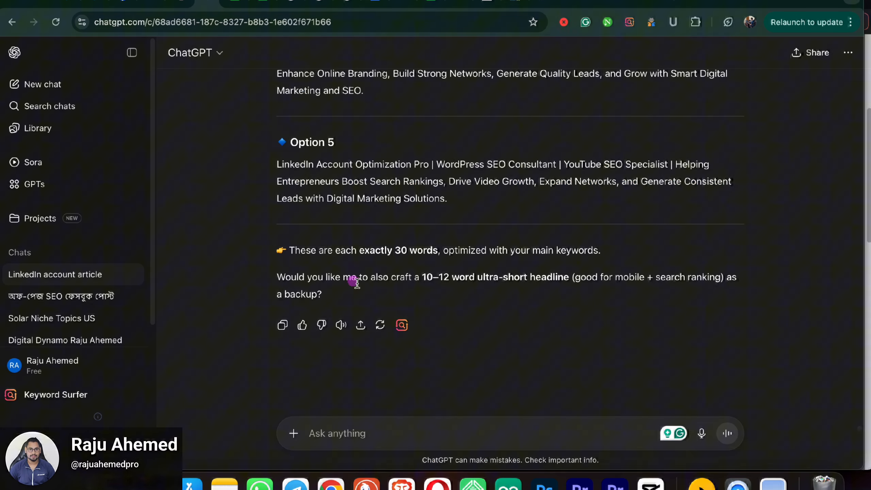
# Step: Draft a ChatGPT prompt for a LinkedIn About section using the pasted SEO & Optimization Specialist headline as keyword
pyautogui.click(349, 433)
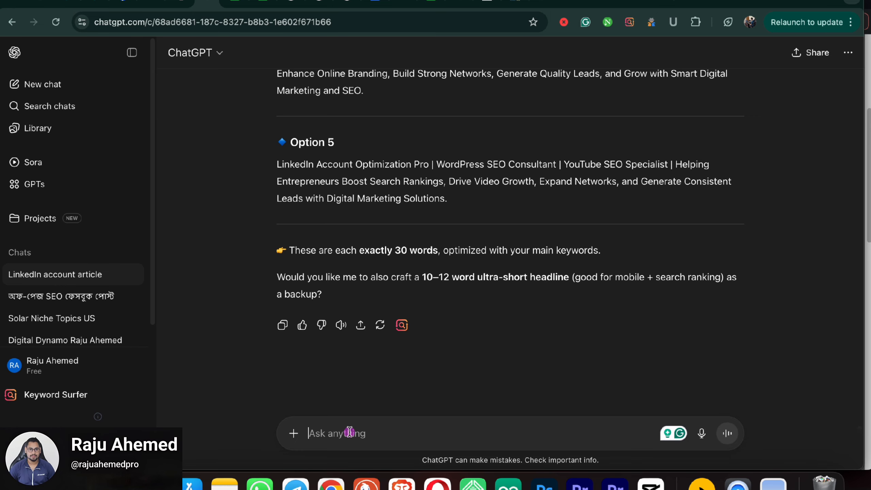
pyautogui.write('pleas')
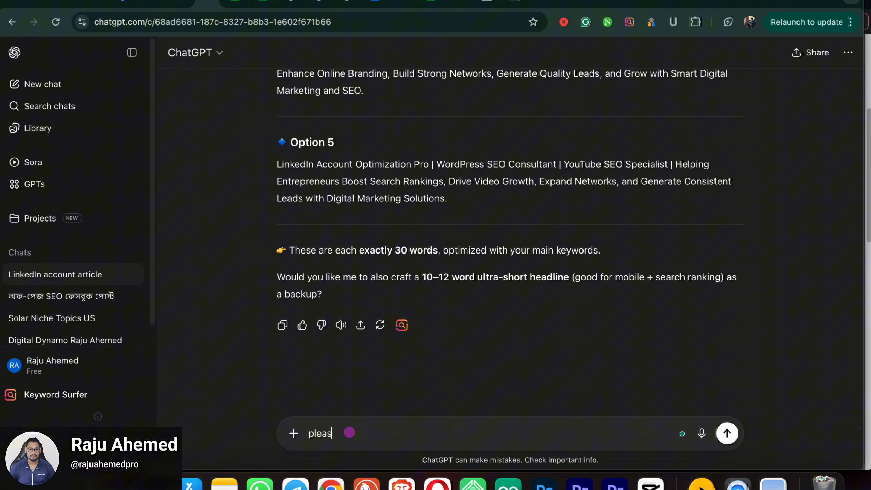
pyautogui.write('e write a linkedin ')
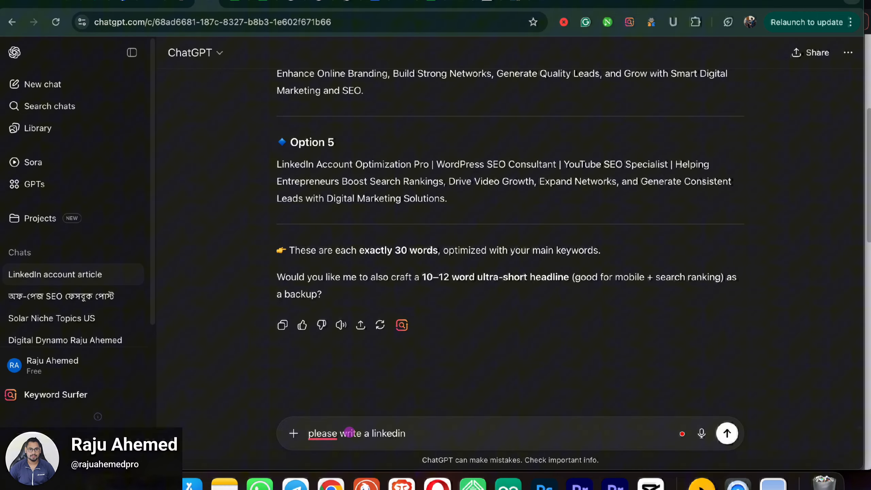
pyautogui.write('ab')
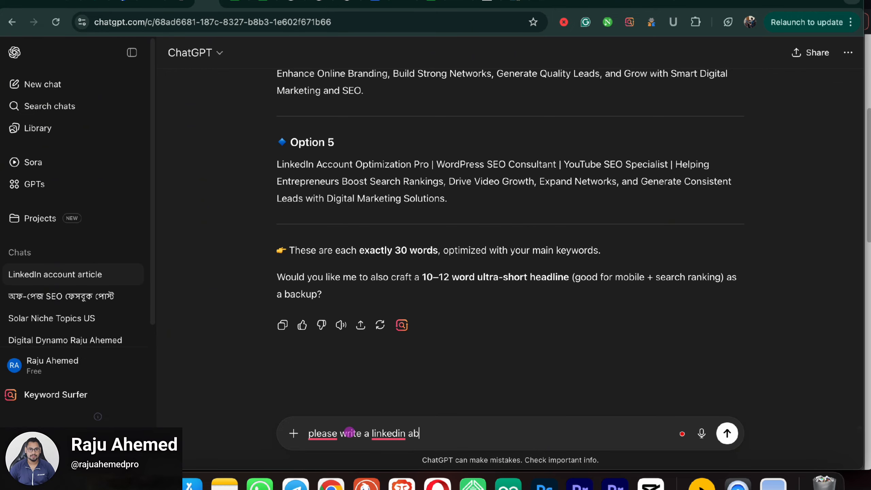
pyautogui.write('out ')
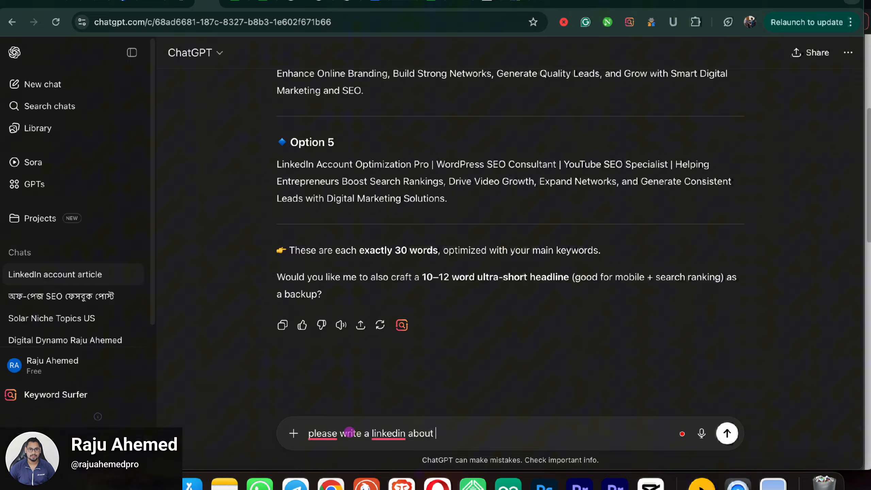
pyautogui.write('seoti')
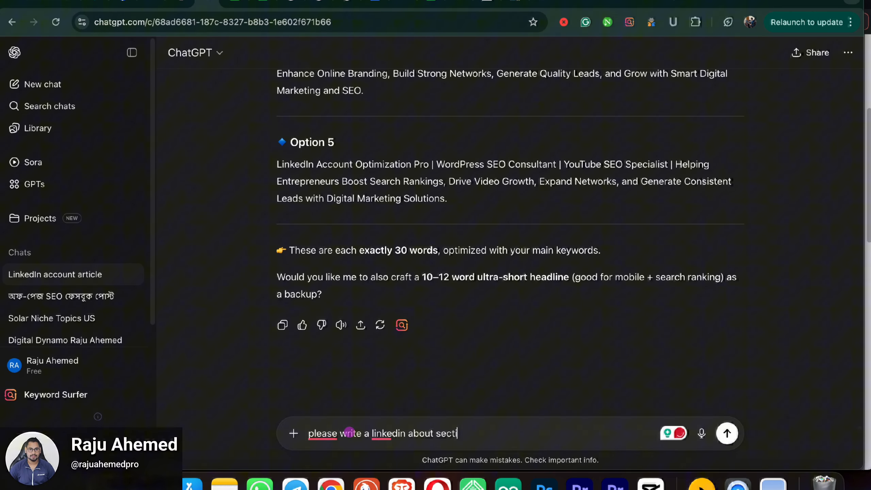
pyautogui.write('on in t')
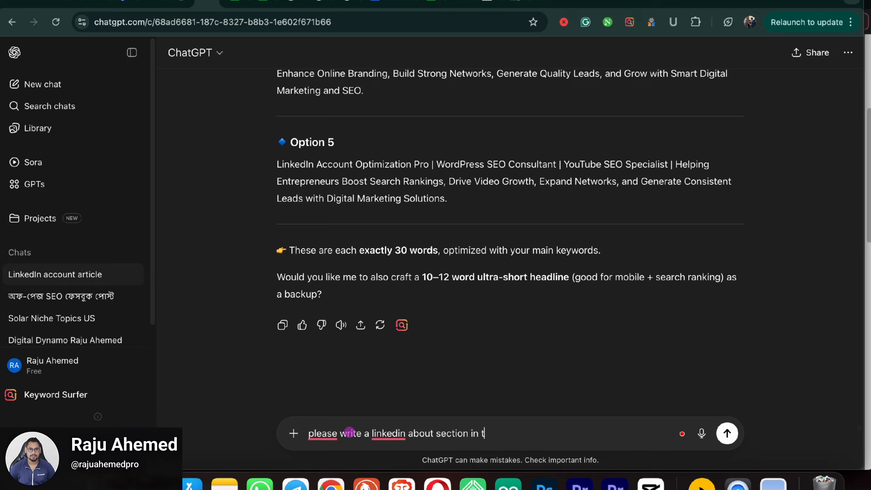
pyautogui.write('his a')
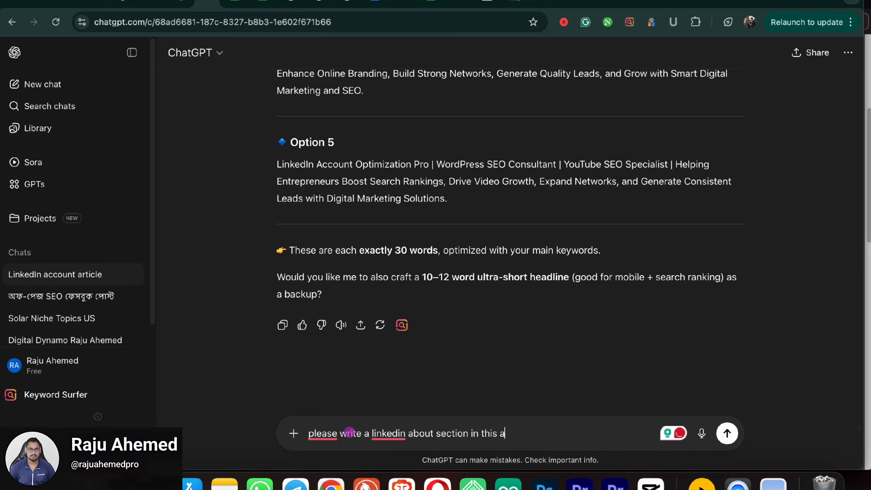
pyautogui.press('BackSpace')
pyautogui.write('k')
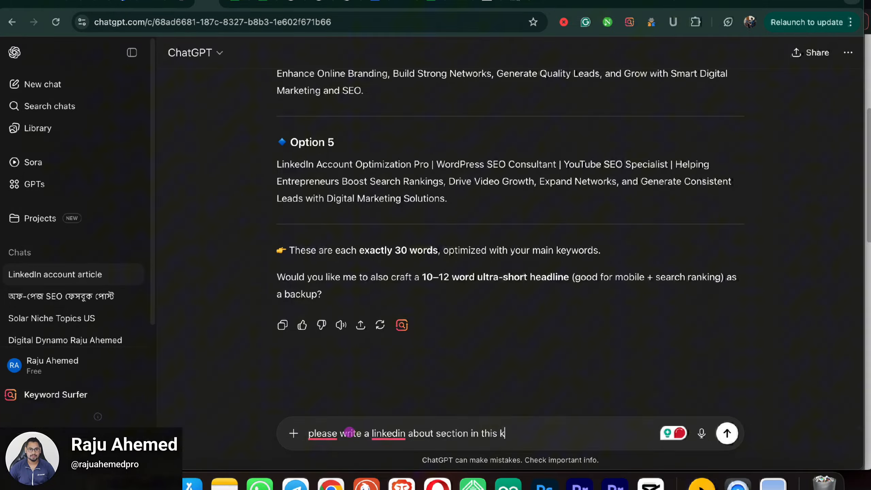
pyautogui.write('eyword')
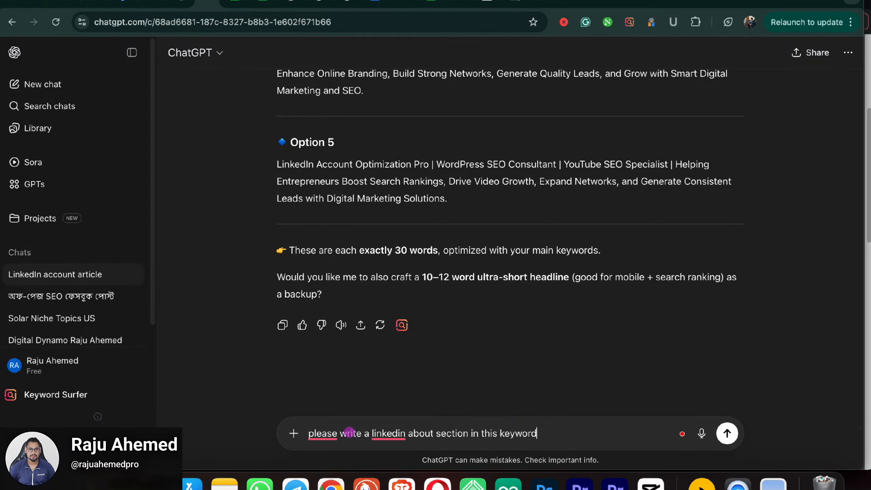
pyautogui.write('"')
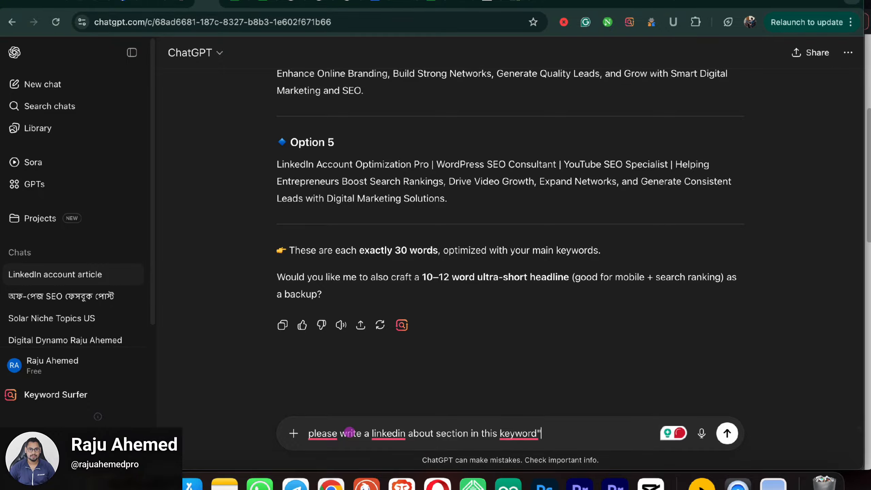
pyautogui.click(536, 434)
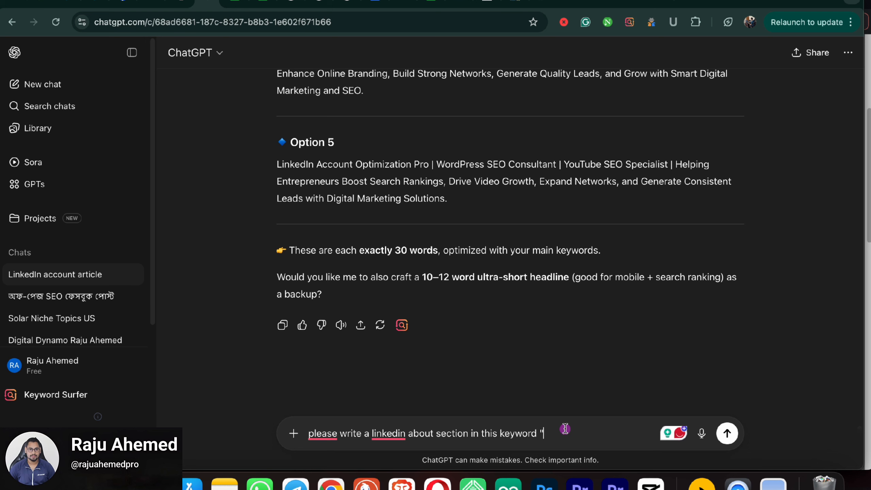
pyautogui.write('SEO & Optimization Specialist | WordPress SEO, YouTube SEO, LinkedIn Growth Expert | Helping Professionals Boost Online Visibility, Organic Traffic, Build Authority, and Generate Leads for Sustainable Digital Success.')
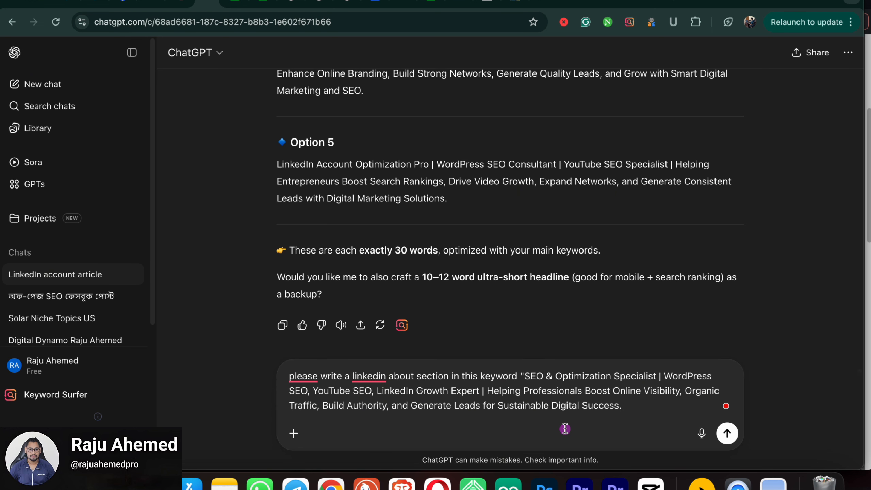
# Step: Close the quote and add 'length 350+ words' to the prompt, fixing the spelling
pyautogui.press('BackSpace')
pyautogui.write('"')
pyautogui.write('3')
pyautogui.write('le')
pyautogui.write('nth 35')
pyautogui.write('0words')
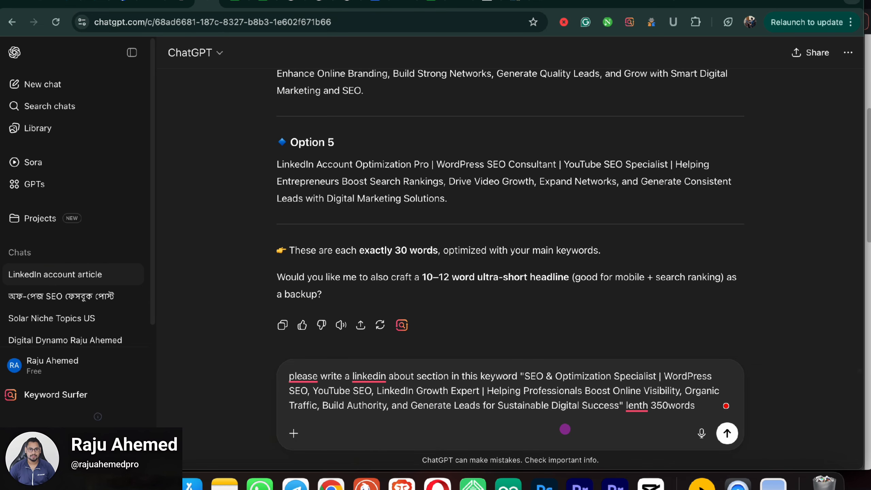
pyautogui.moveTo(670, 408)
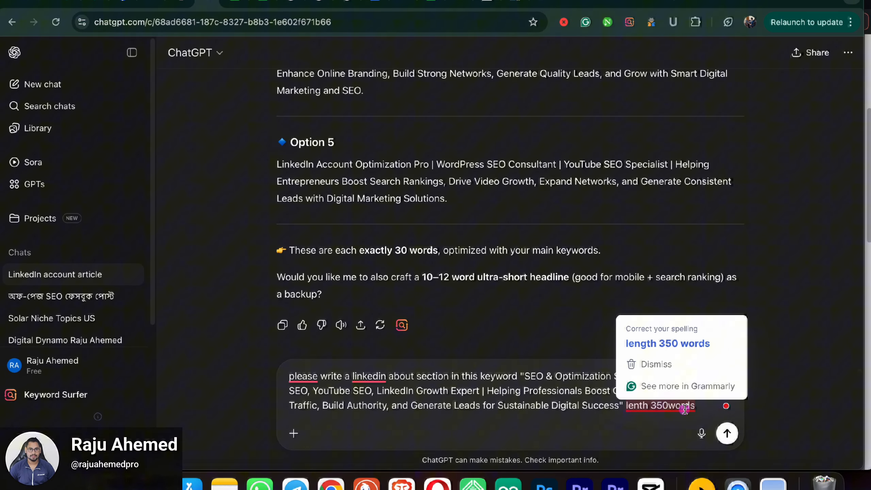
pyautogui.click(701, 407)
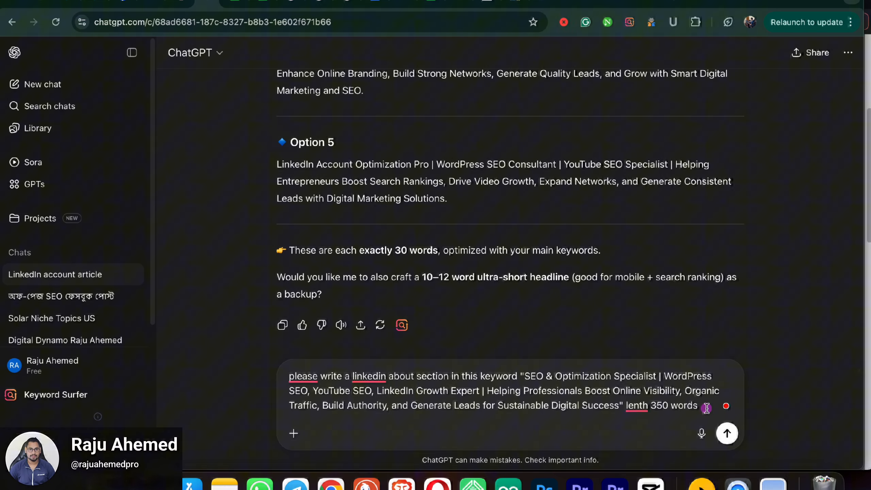
pyautogui.click(669, 405)
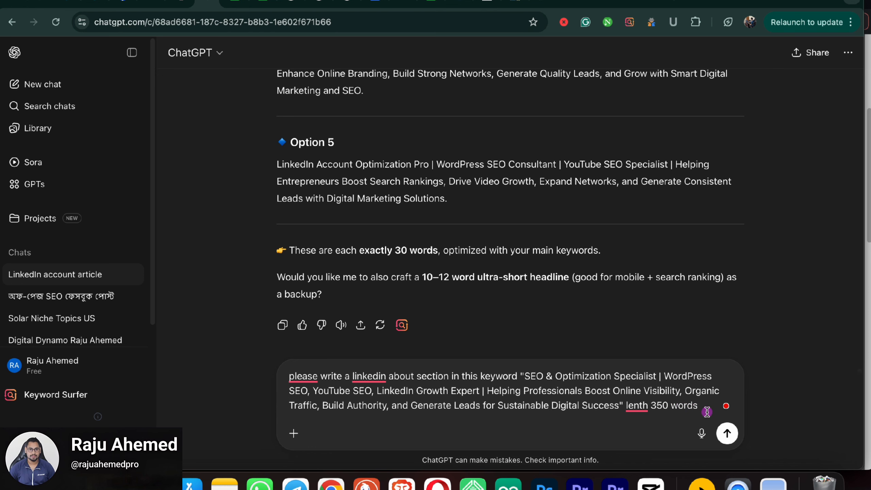
pyautogui.write('+')
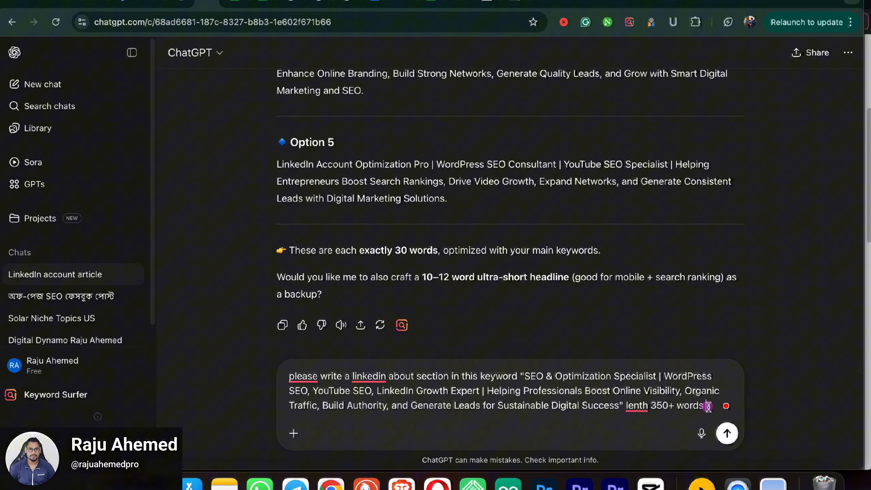
pyautogui.moveTo(643, 405)
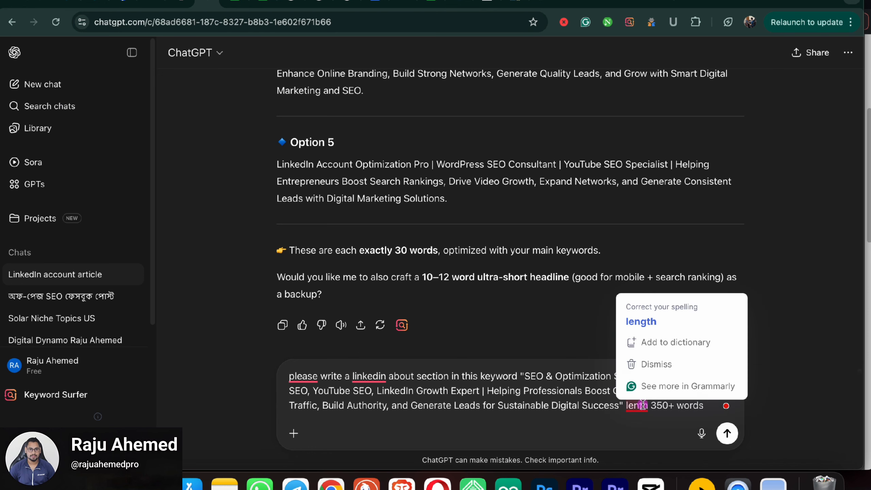
pyautogui.click(641, 322)
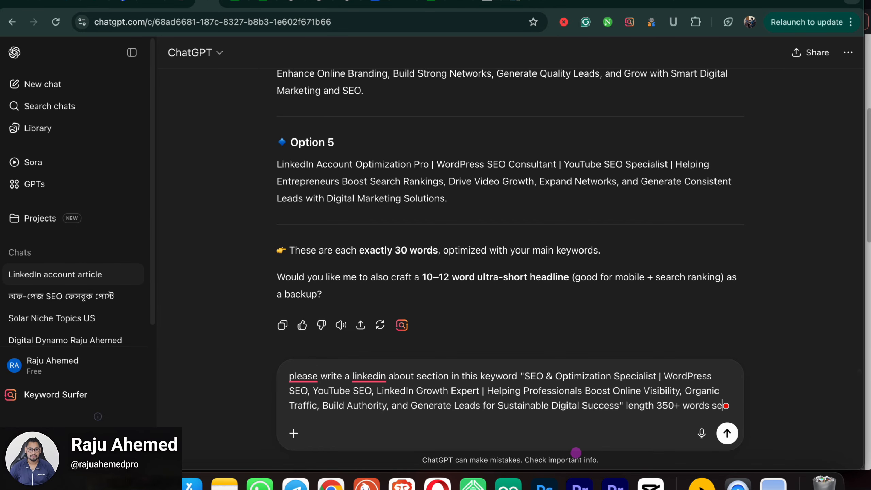
# Step: Add the SEO-friendly, no-AI-tone and search-engine-ranked requirements to the prompt
pyautogui.write('o frie')
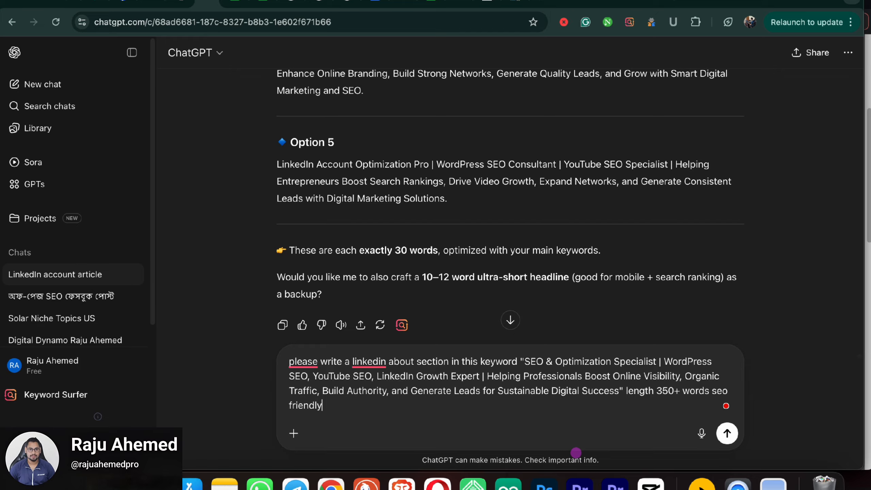
pyautogui.write('ndly and no ai')
pyautogui.write('t')
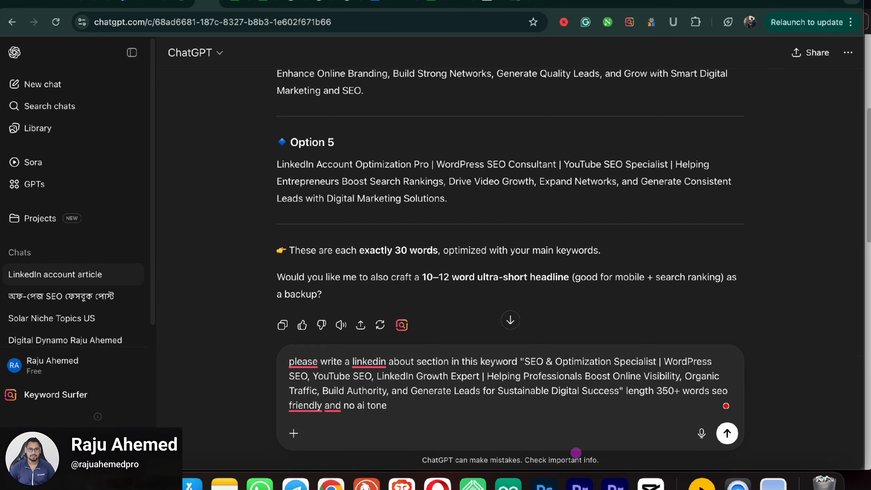
pyautogui.write('one ')
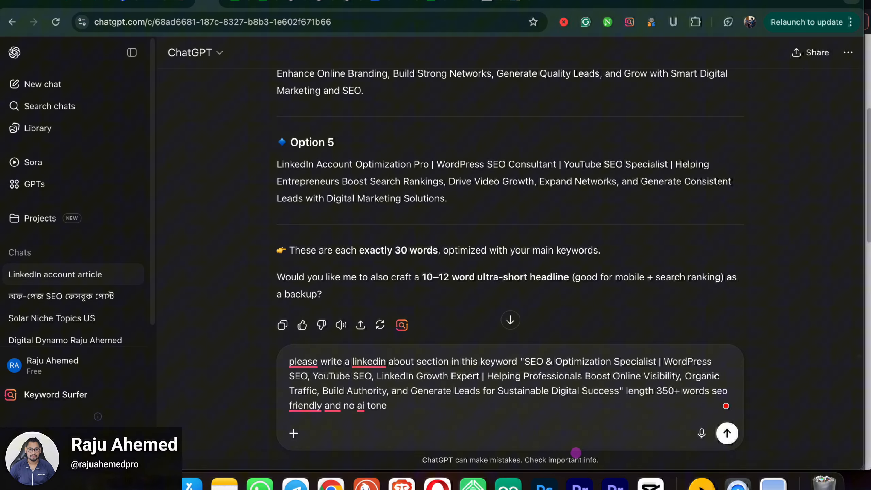
pyautogui.write('and')
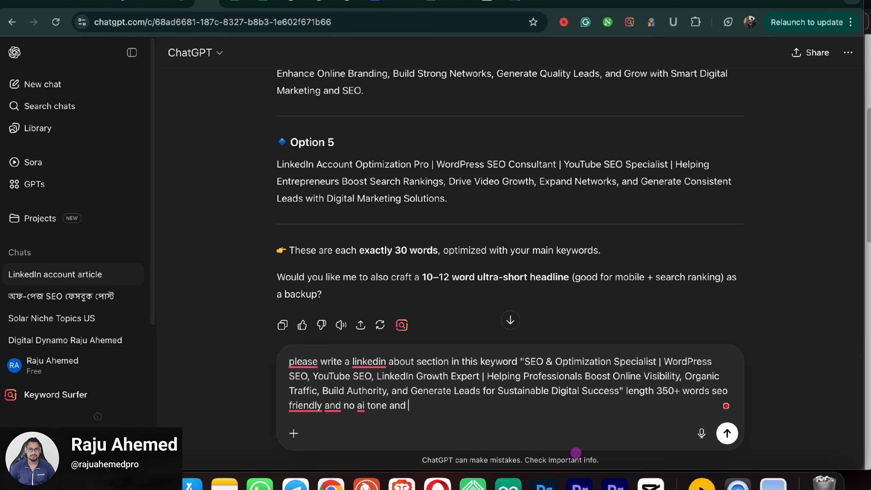
pyautogui.write(' all search engine')
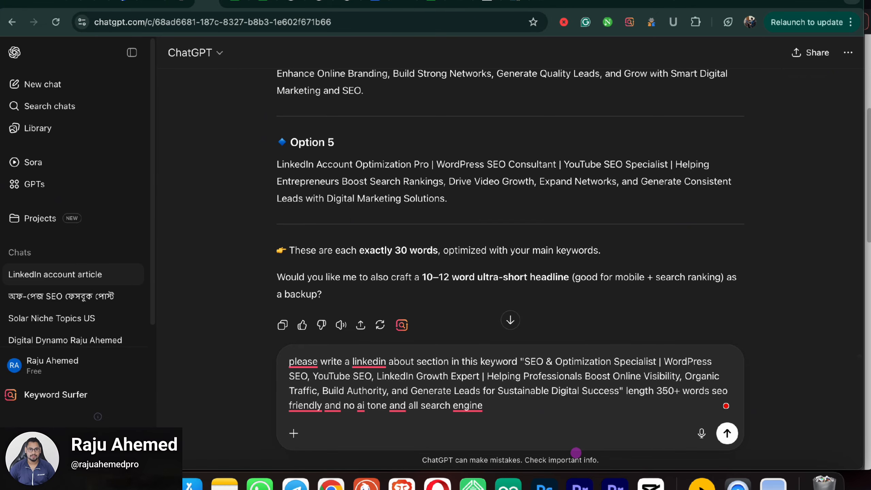
pyautogui.write('ranked')
# Step: Send the About request and copy ChatGPT's 377-word About section
pyautogui.press('Return')
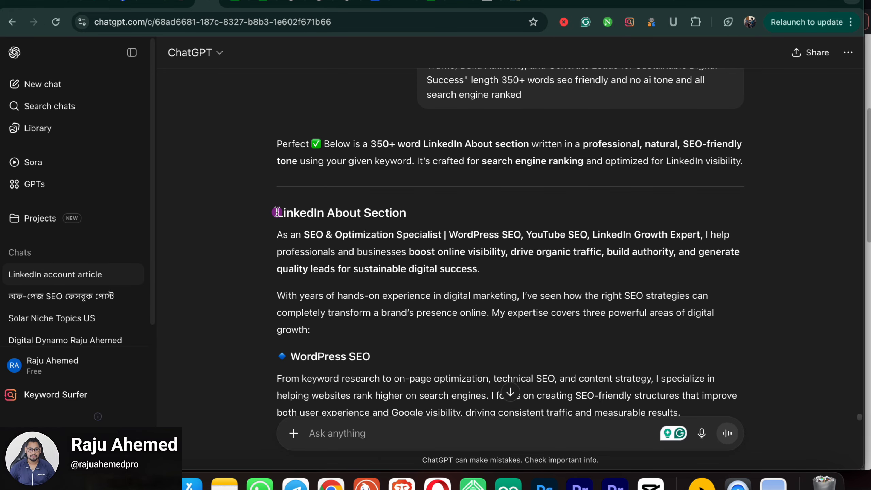
pyautogui.moveTo(280, 232); pyautogui.dragTo(659, 246)
pyautogui.rightClick(521, 234)
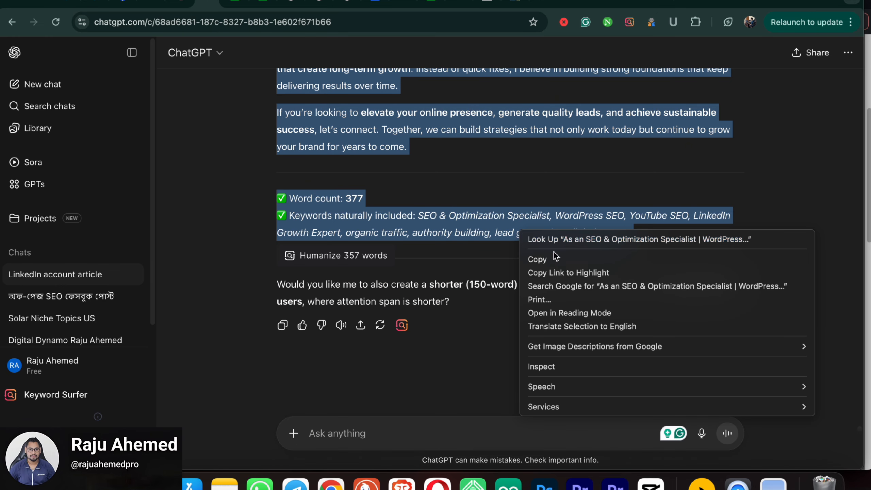
pyautogui.click(559, 256)
pyautogui.click(458, 185)
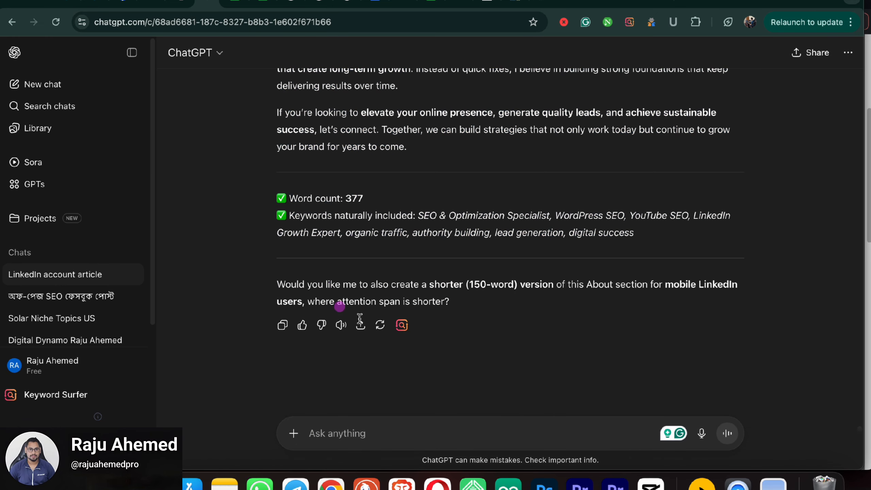
# Step: Send 'more' to ChatGPT to get a longer, extended About version
pyautogui.click(356, 433)
pyautogui.write('more')
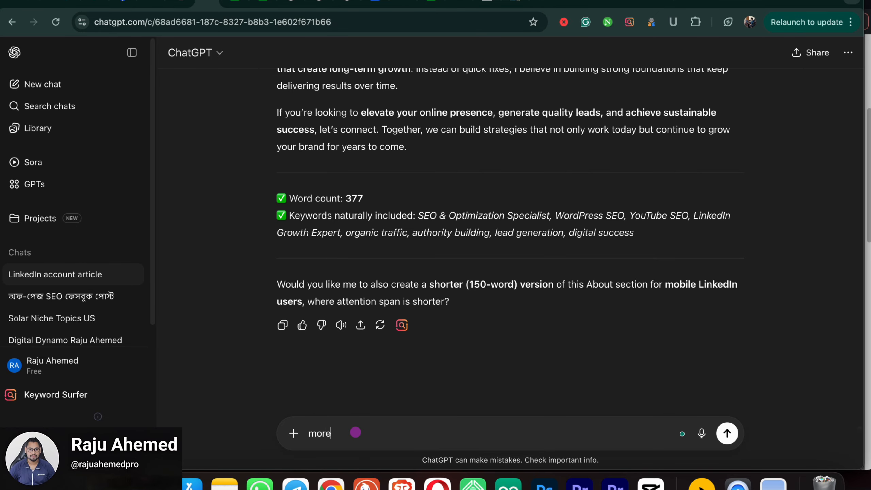
pyautogui.press('Return')
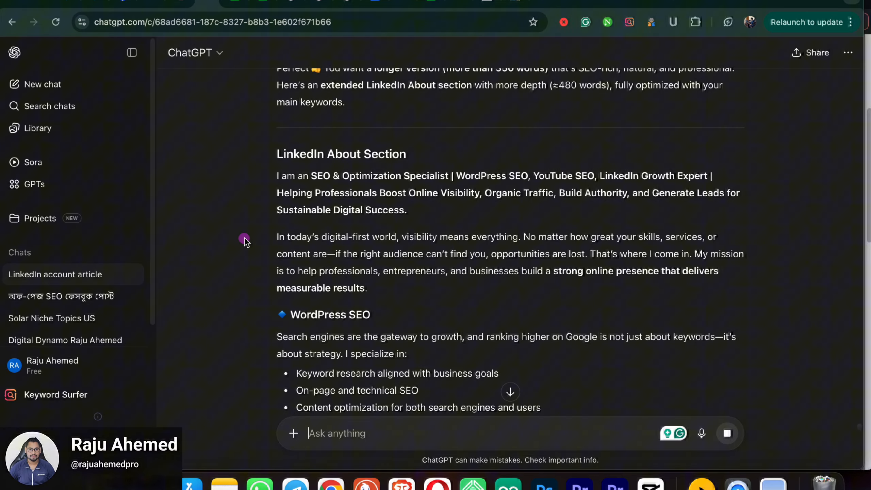
pyautogui.scroll(-8, 347, 236)
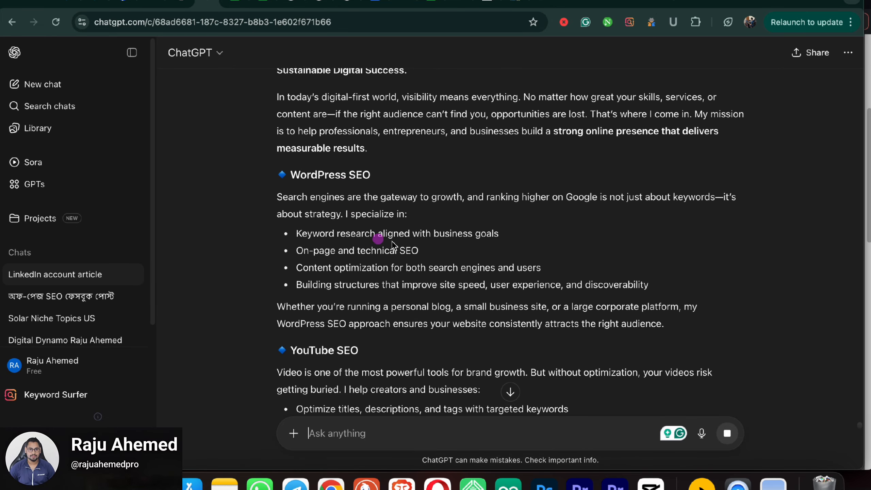
pyautogui.scroll(-8, 416, 249)
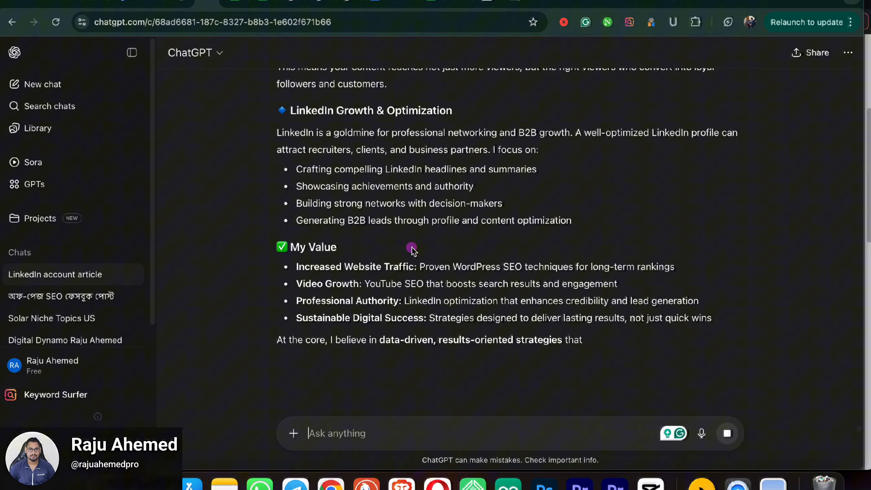
pyautogui.scroll(-6, 412, 247)
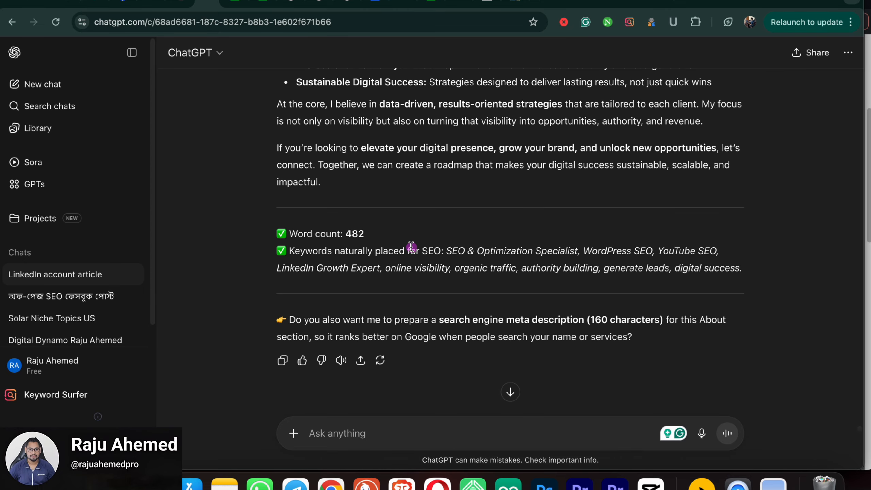
pyautogui.scroll(20, 412, 246)
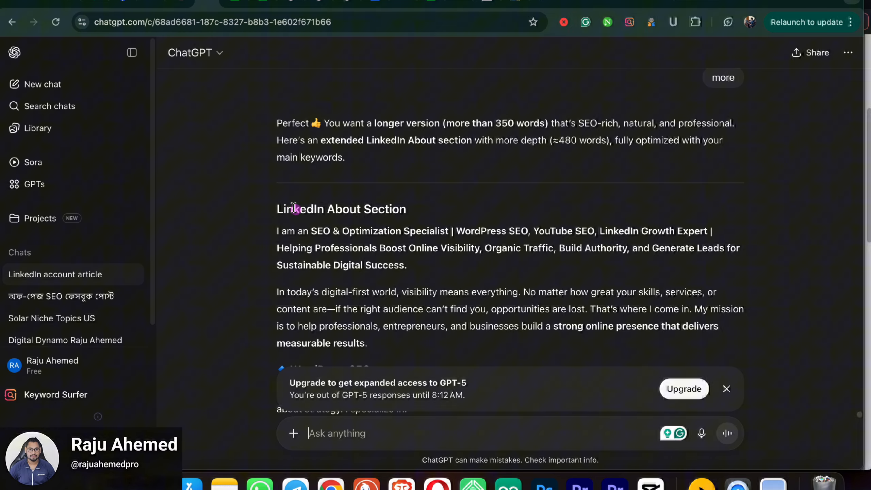
# Step: Copy the 482-word extended About section and return to LinkedIn's Add summary form
pyautogui.moveTo(276, 228); pyautogui.dragTo(442, 254)
pyautogui.rightClick(344, 203)
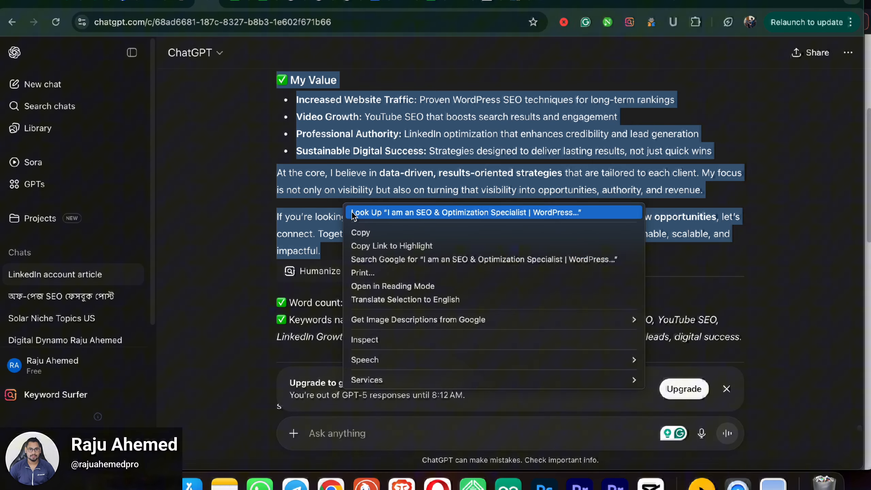
pyautogui.click(373, 234)
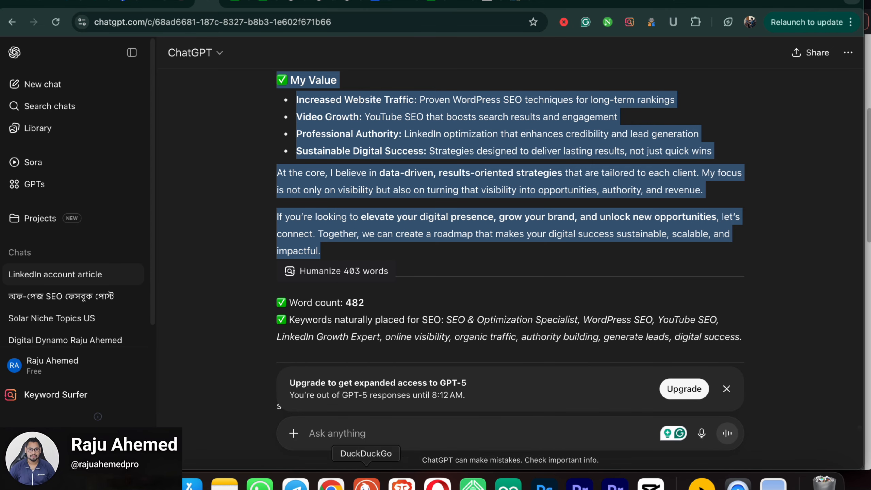
pyautogui.click(401, 483)
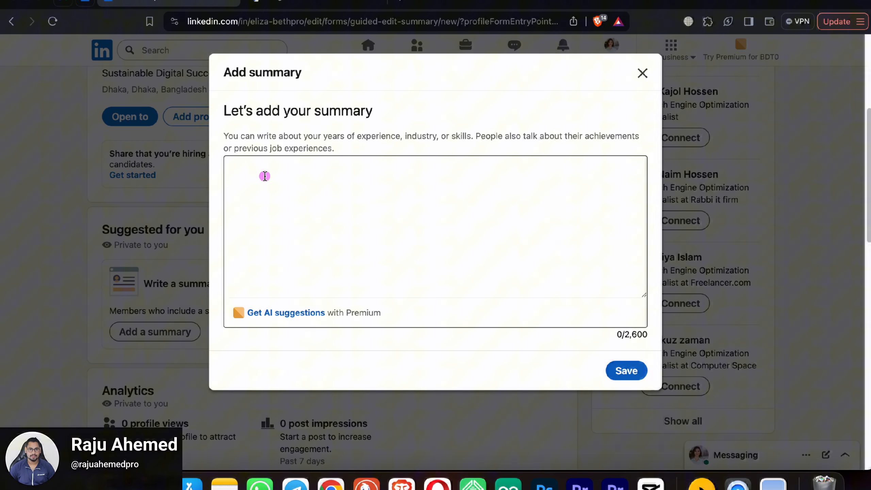
# Step: Paste the extended About text into the summary and delete the '✅ My Value' line
pyautogui.rightClick(268, 171)
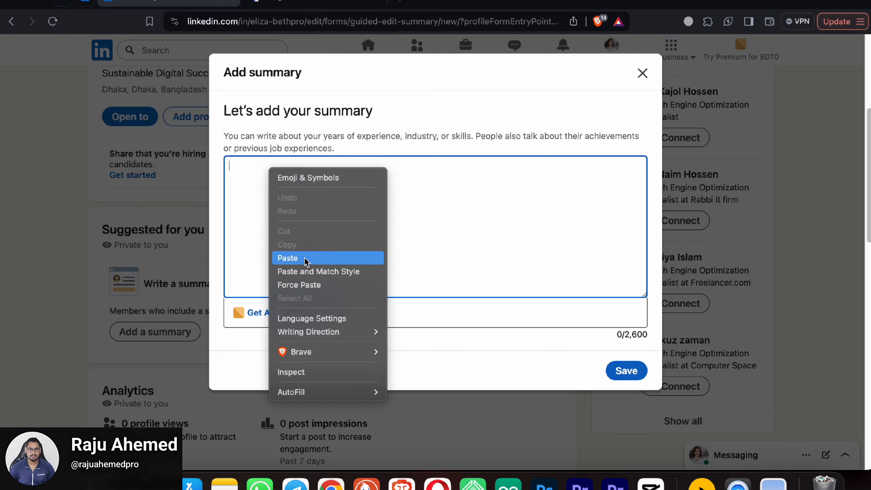
pyautogui.click(301, 258)
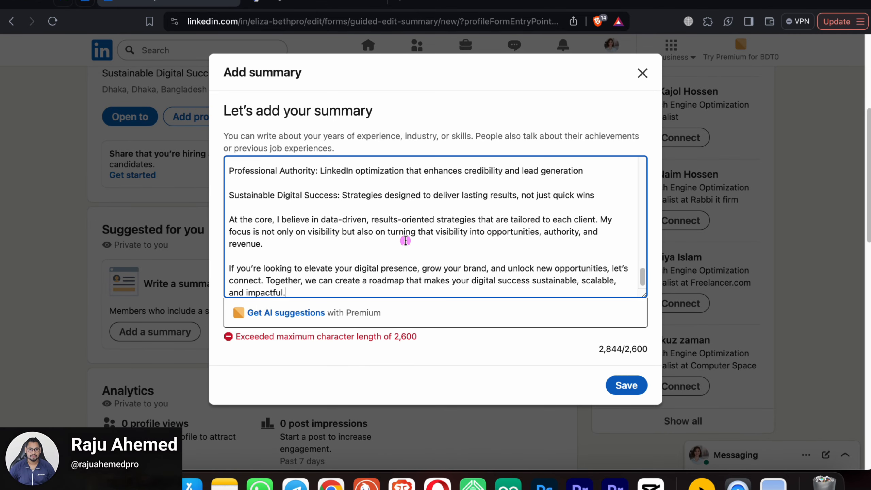
pyautogui.scroll(6, 405, 241)
pyautogui.click(300, 256)
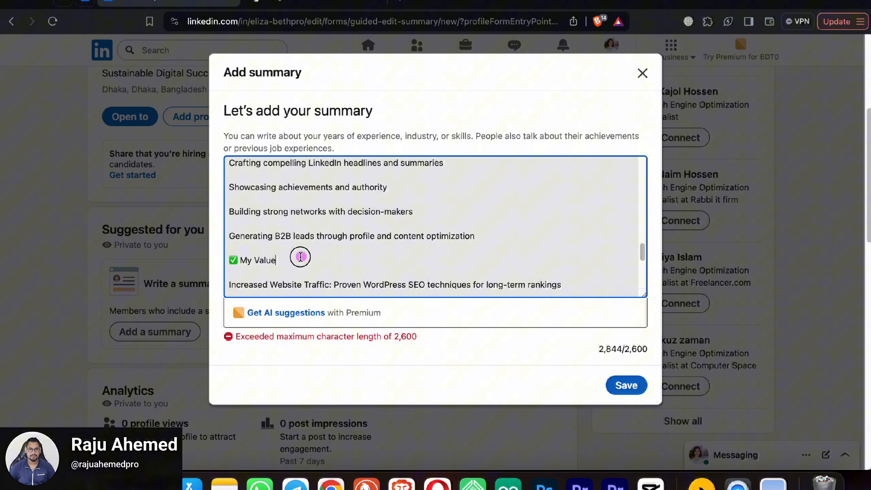
pyautogui.moveTo(300, 256); pyautogui.dragTo(233, 253)
pyautogui.press('BackSpace')
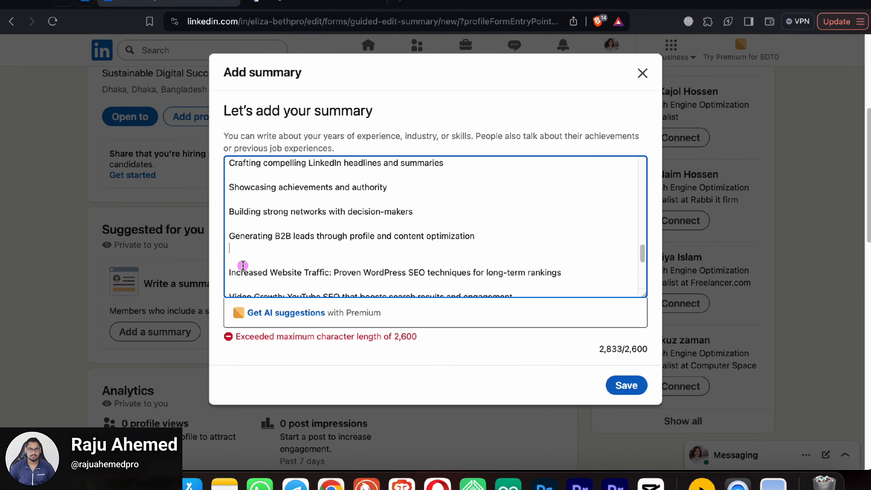
pyautogui.press('BackSpace')
# Step: Clear the over-limit summary text entirely and switch to Google Translate
pyautogui.scroll(-5, 327, 235)
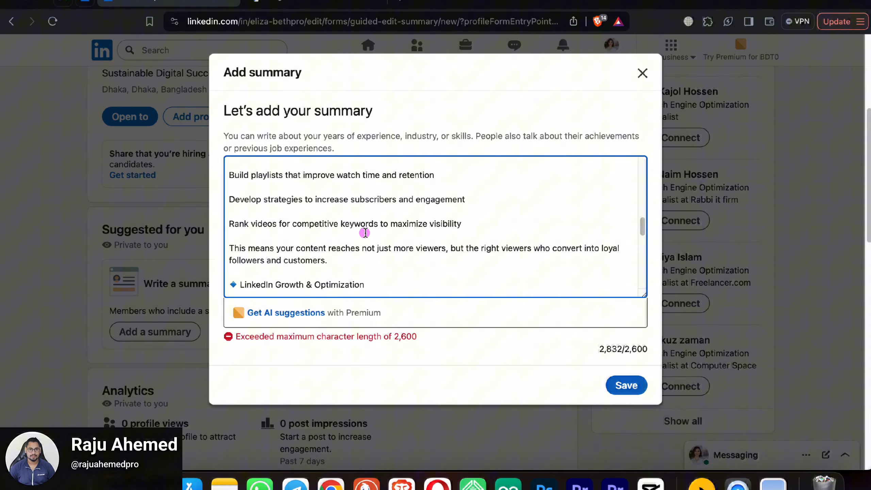
pyautogui.scroll(10, 364, 233)
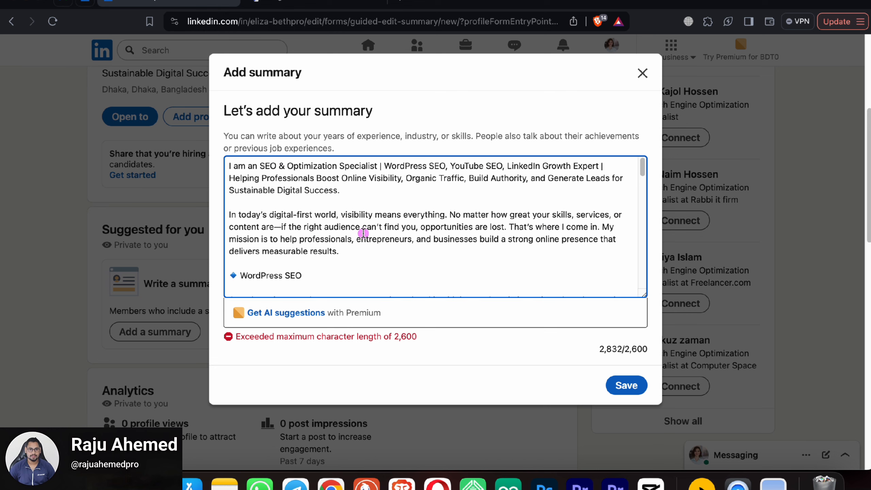
pyautogui.scroll(4, 317, 276)
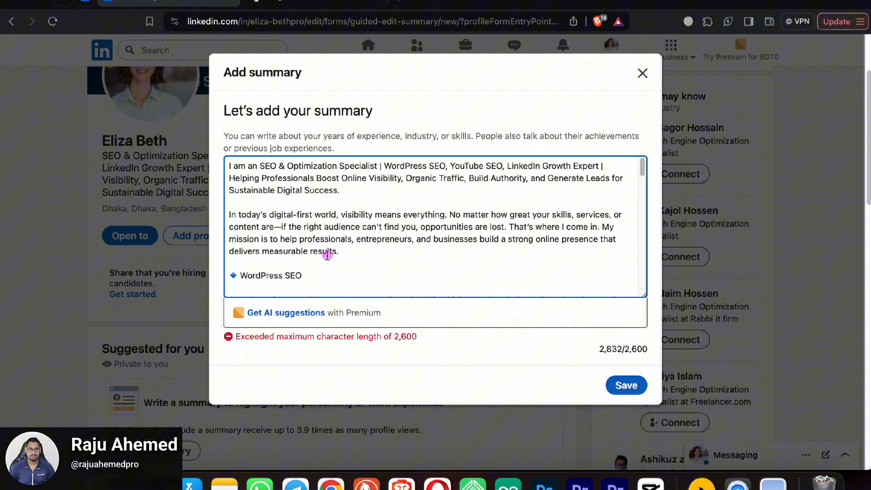
pyautogui.scroll(-3, 324, 268)
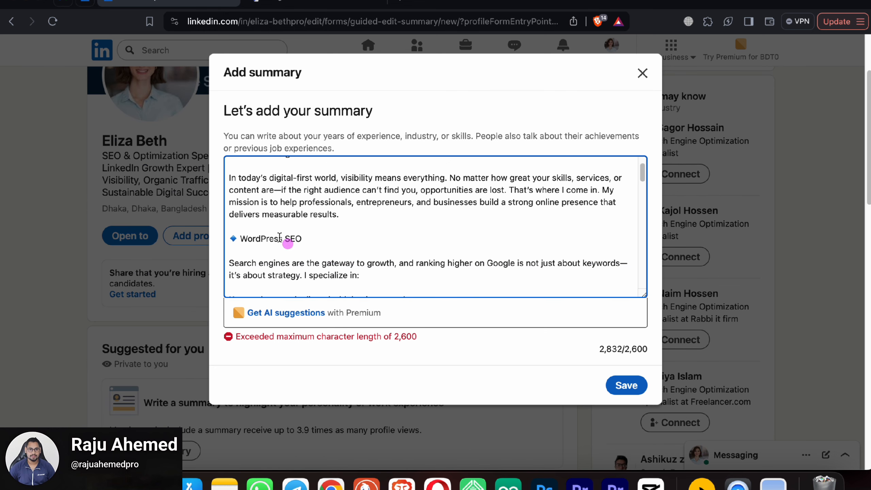
pyautogui.scroll(3, 274, 222)
pyautogui.scroll(3, 263, 207)
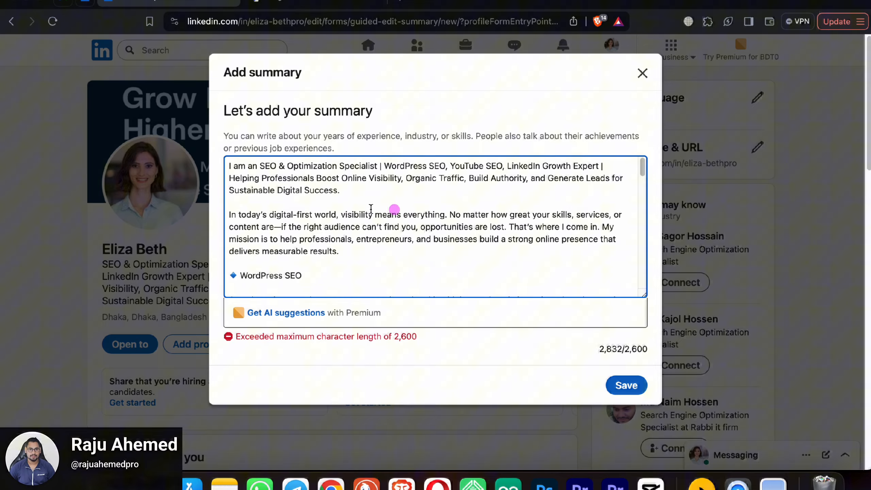
pyautogui.moveTo(229, 165); pyautogui.dragTo(527, 379)
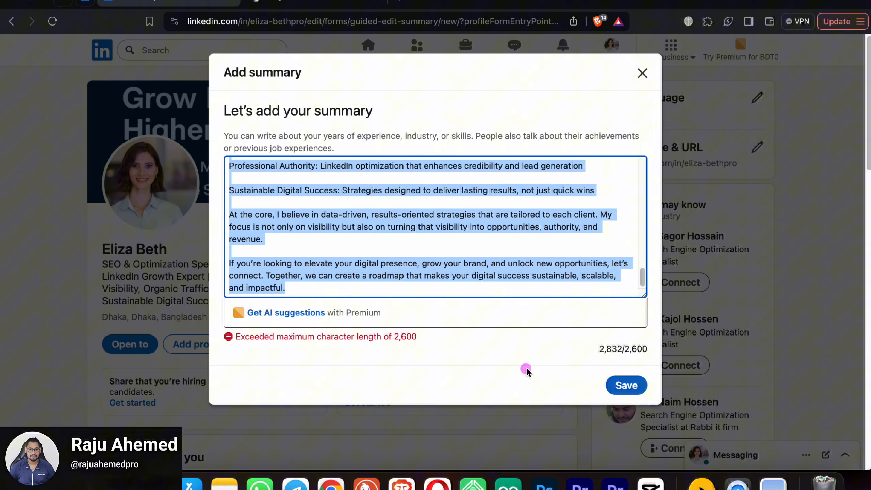
pyautogui.press('BackSpace')
pyautogui.click(291, 4)
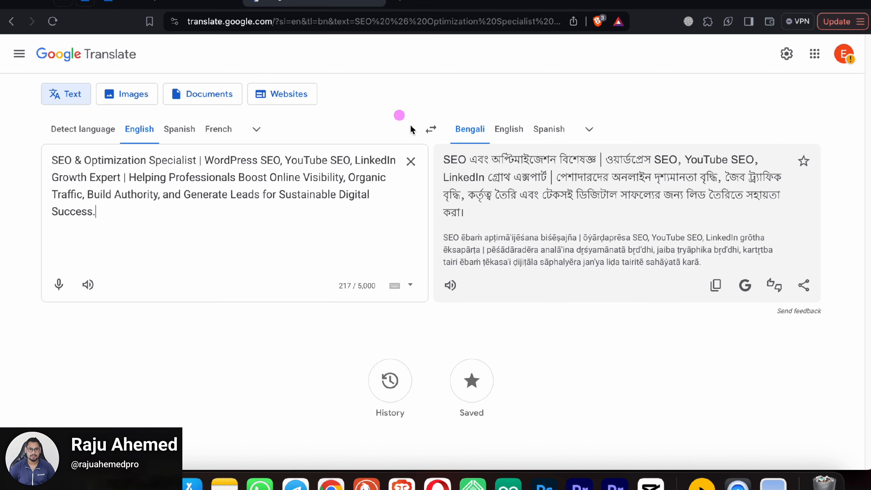
# Step: Replace the Google Translate input with the pasted About text
pyautogui.click(410, 162)
pyautogui.rightClick(85, 156)
pyautogui.click(133, 246)
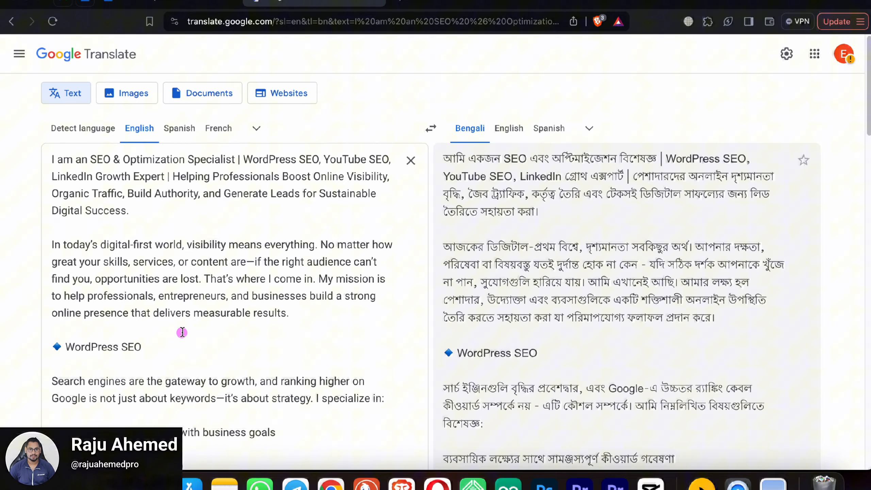
pyautogui.scroll(-5, 181, 328)
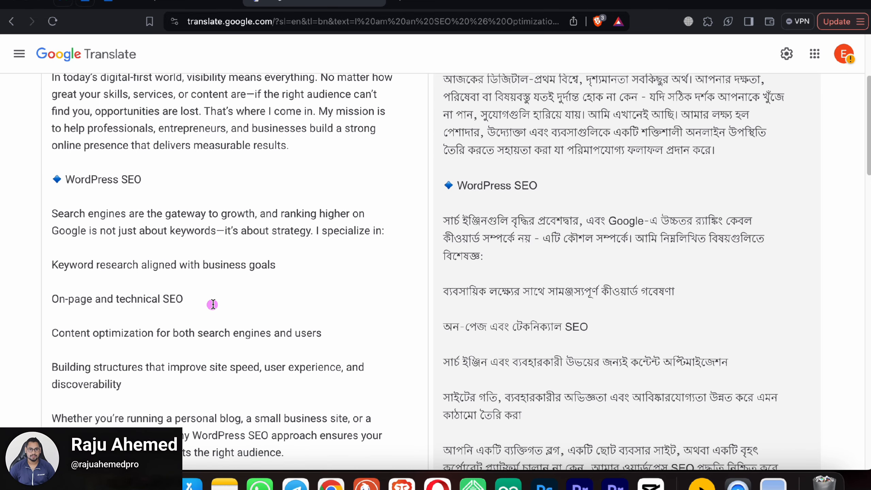
pyautogui.scroll(-20, 261, 295)
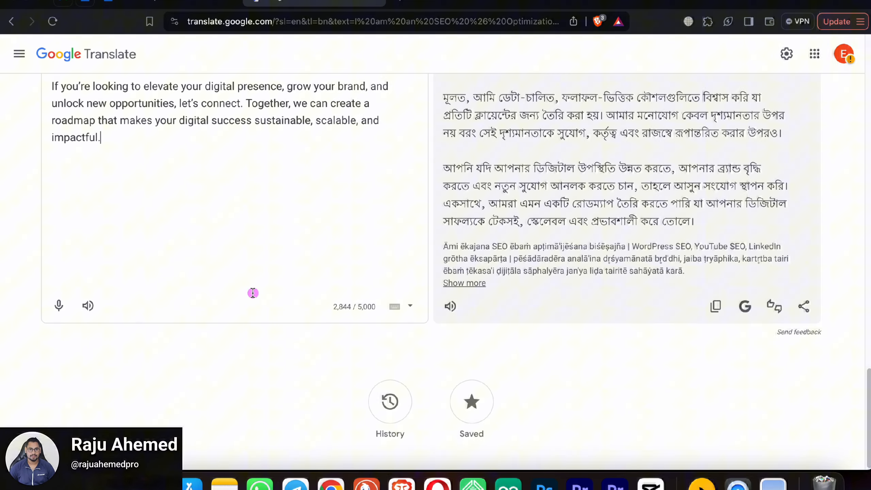
pyautogui.scroll(5, 253, 292)
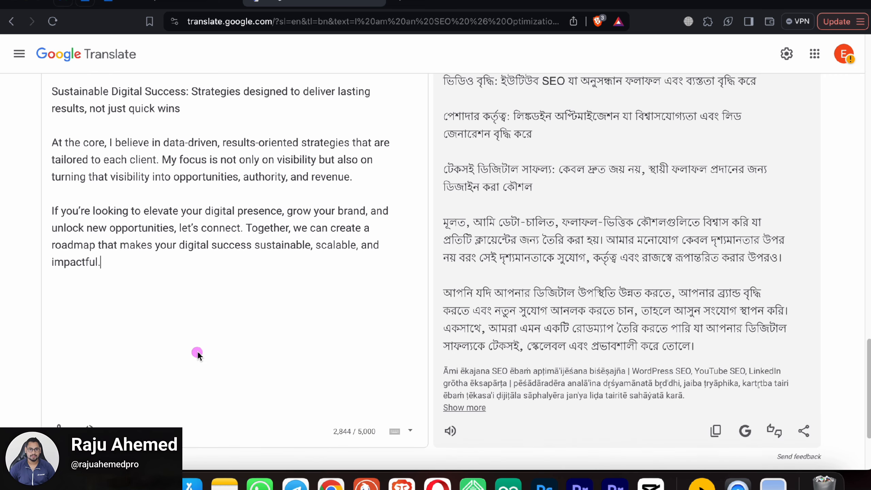
pyautogui.scroll(-1, 198, 354)
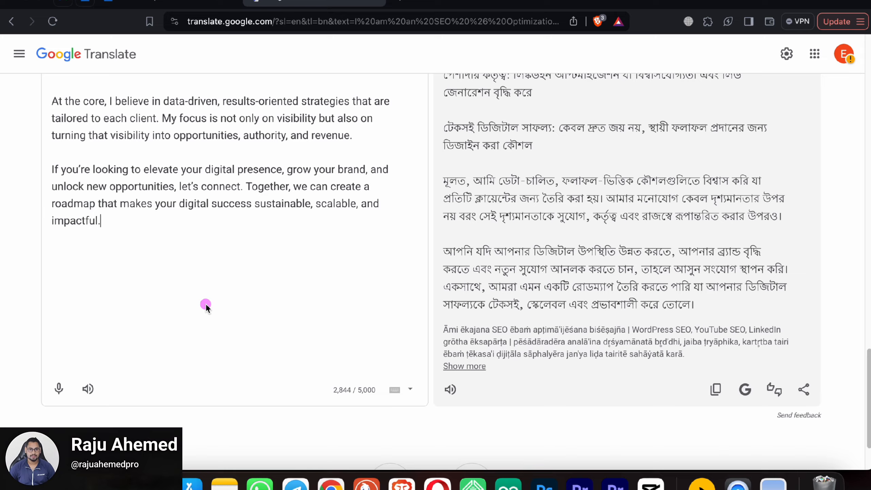
pyautogui.scroll(1, 207, 305)
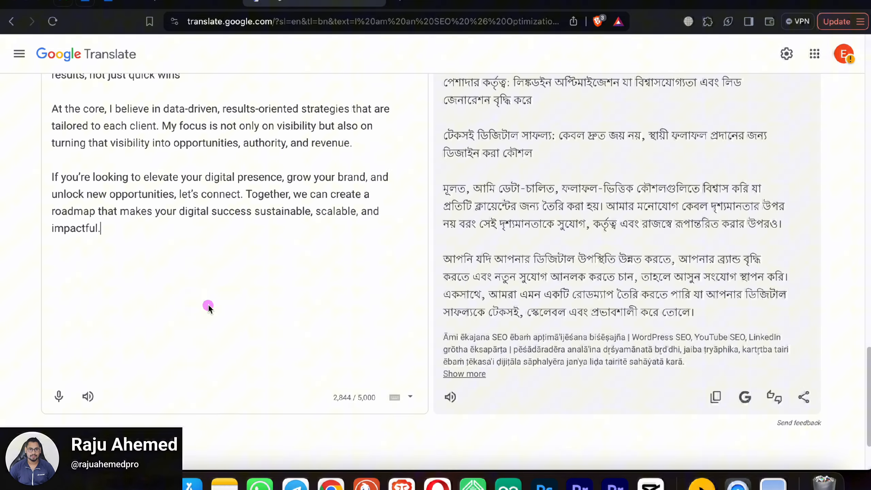
pyautogui.scroll(2, 209, 304)
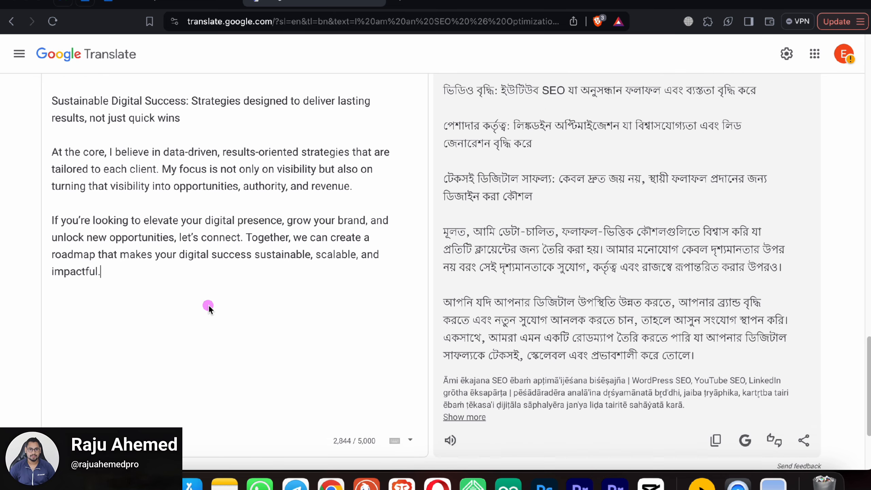
pyautogui.scroll(2, 208, 307)
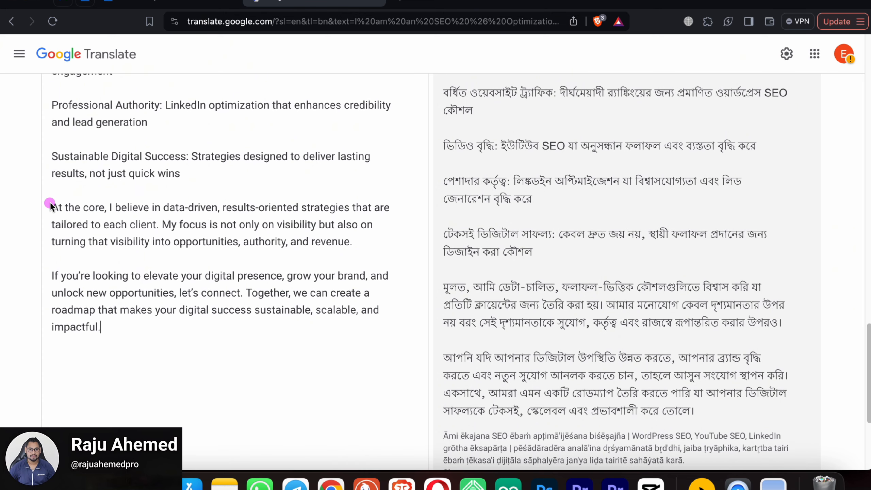
# Step: Delete the Sustainable Digital Success and At the core paragraphs
pyautogui.click(359, 247)
pyautogui.moveTo(359, 247); pyautogui.dragTo(51, 156)
pyautogui.press('BackSpace')
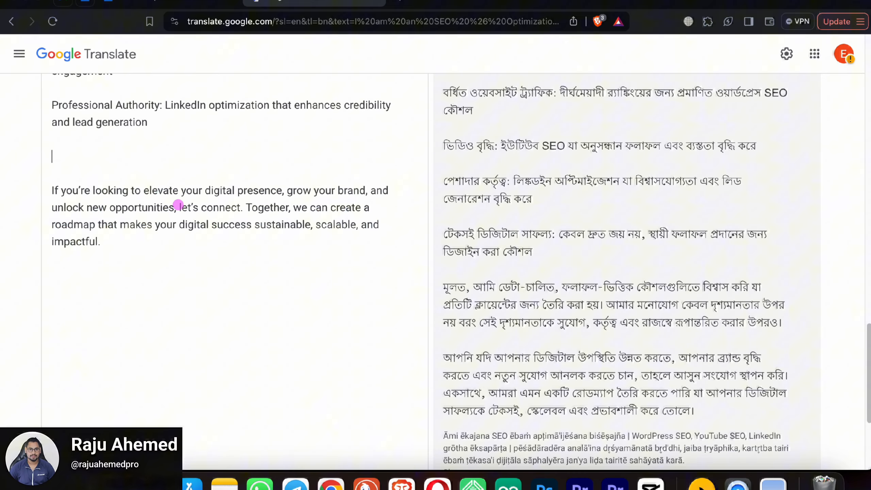
pyautogui.press('BackSpace')
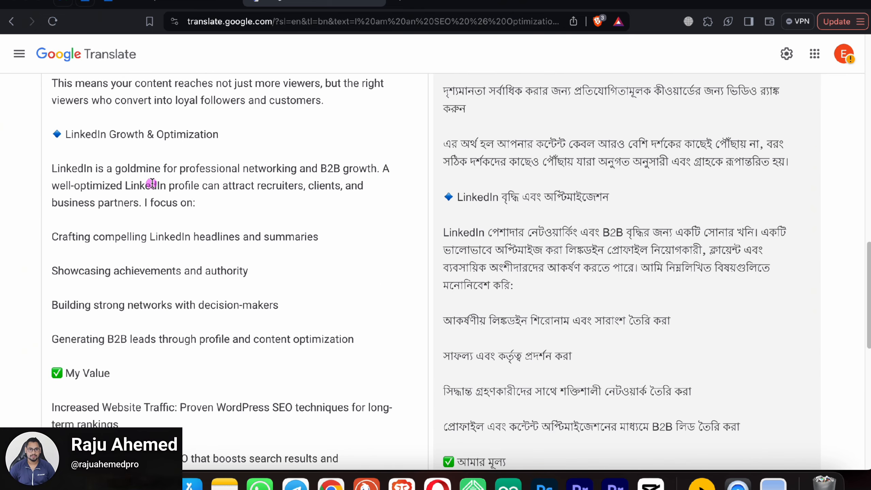
# Step: Copy the trimmed 2,530-character About text and return to LinkedIn
pyautogui.scroll(20, 162, 189)
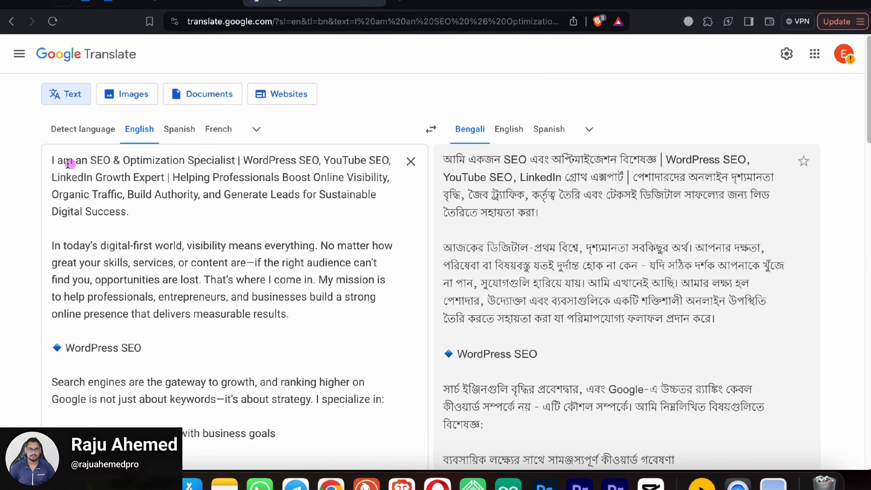
pyautogui.moveTo(52, 158); pyautogui.dragTo(293, 364)
pyautogui.rightClick(194, 248)
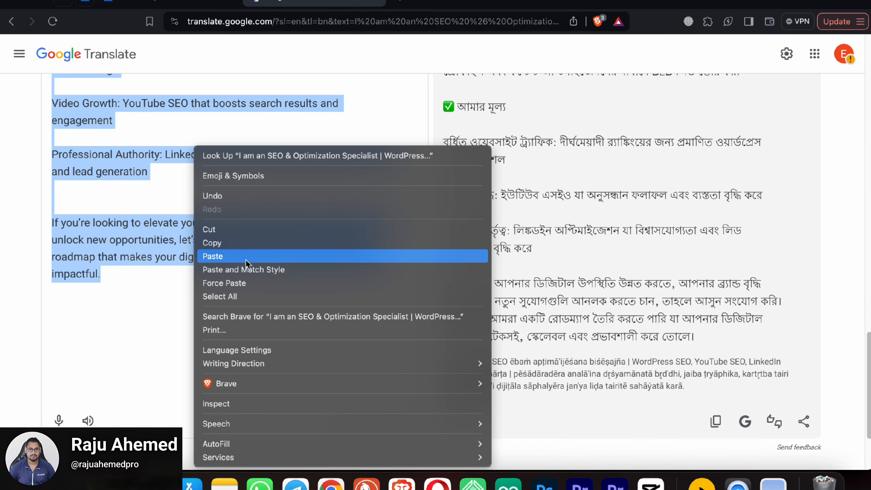
pyautogui.click(232, 238)
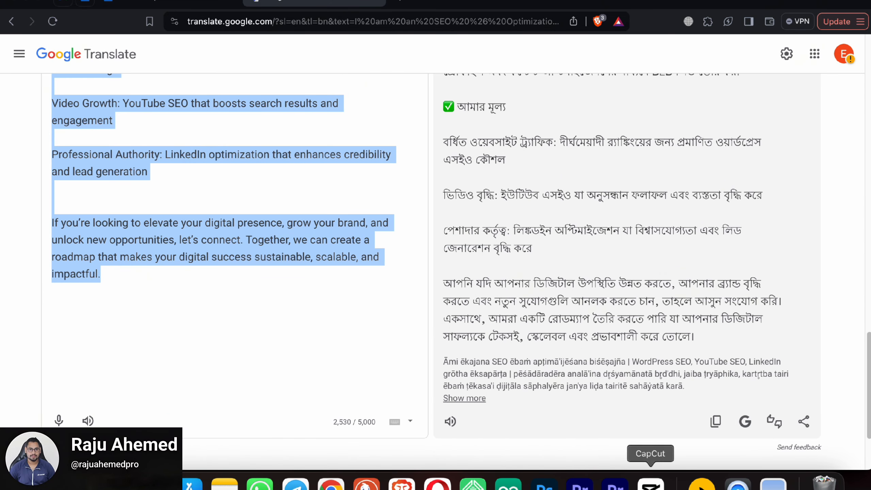
pyautogui.click(171, 4)
# Step: Paste the trimmed text starting 'I am an SEO & Optimization Specialist' as the summary and save it
pyautogui.rightClick(282, 177)
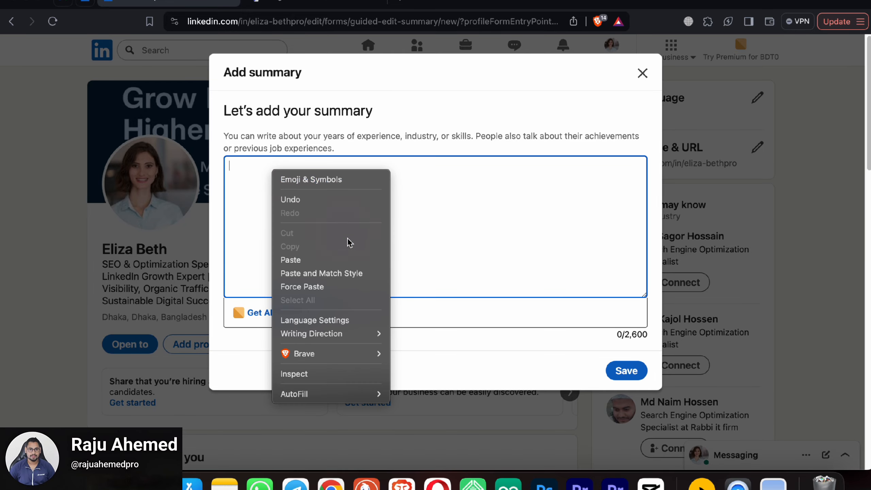
pyautogui.click(338, 258)
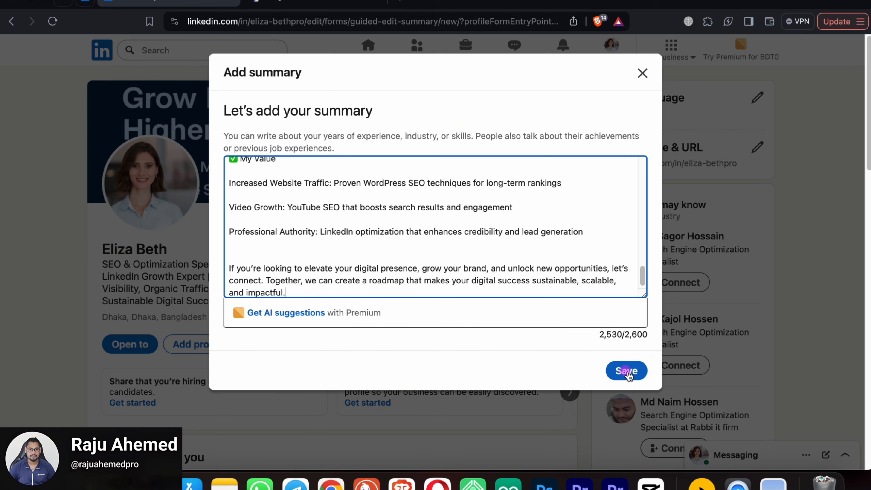
pyautogui.click(617, 369)
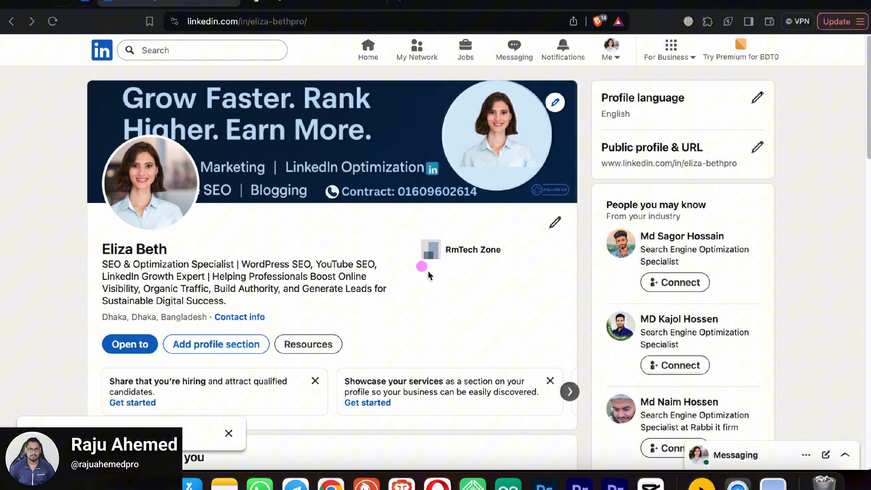
pyautogui.scroll(-10, 432, 273)
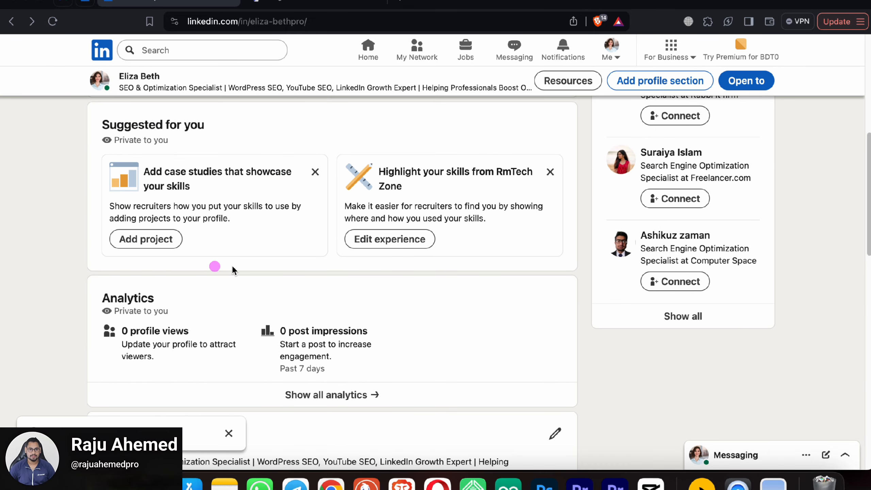
pyautogui.scroll(-8, 326, 274)
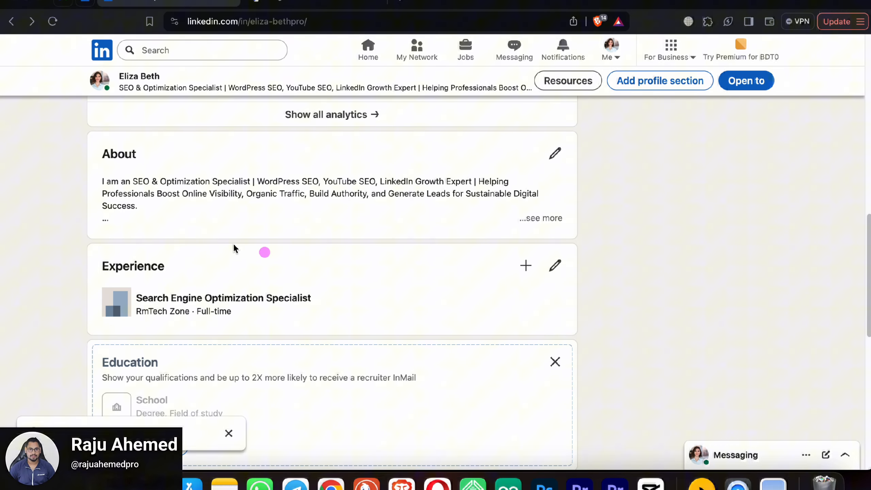
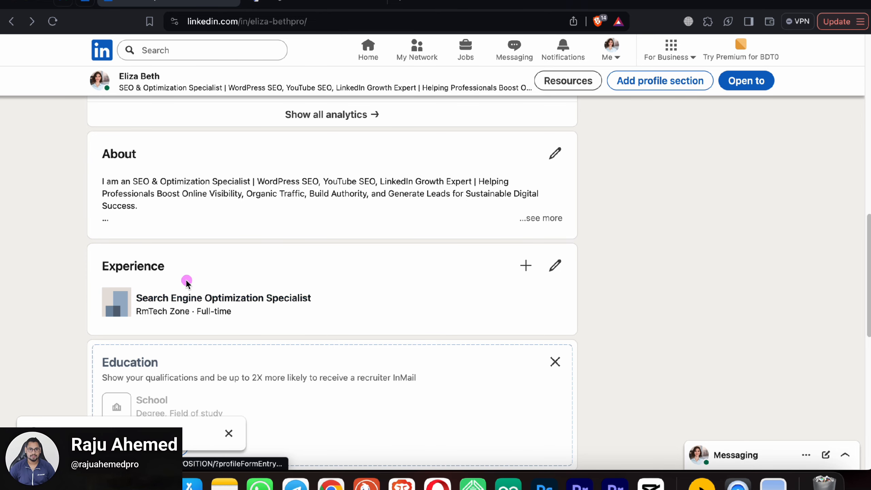
# Step: Scroll to Experience and show its Add position and Add career break options
pyautogui.scroll(-1, 298, 259)
pyautogui.scroll(-5, 386, 266)
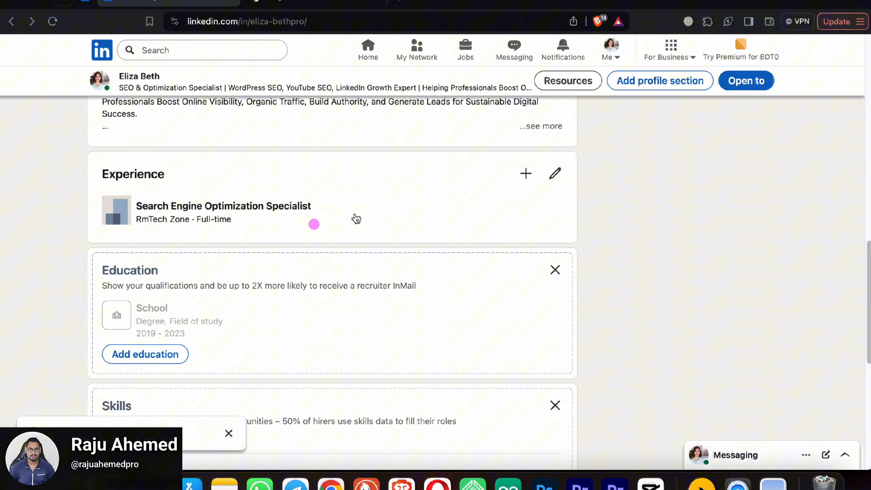
pyautogui.click(525, 173)
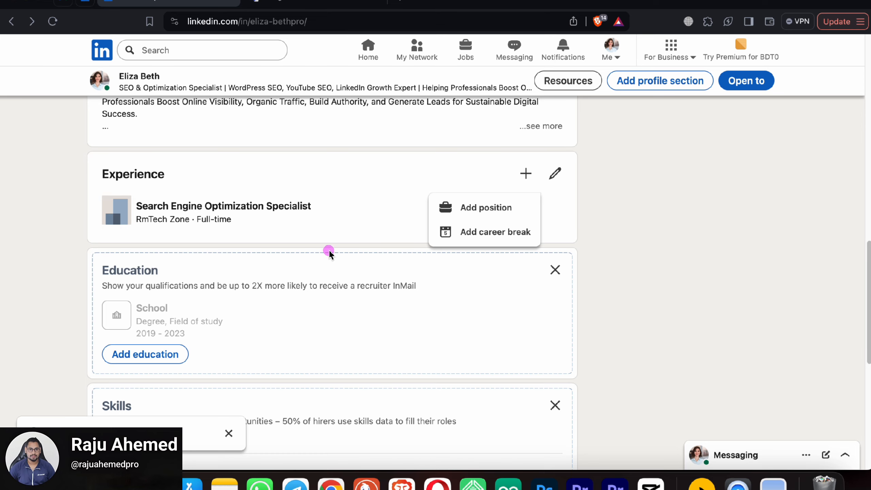
# Step: Start a new position titled Computer Operator, Full-time, at DBL Group
pyautogui.click(506, 214)
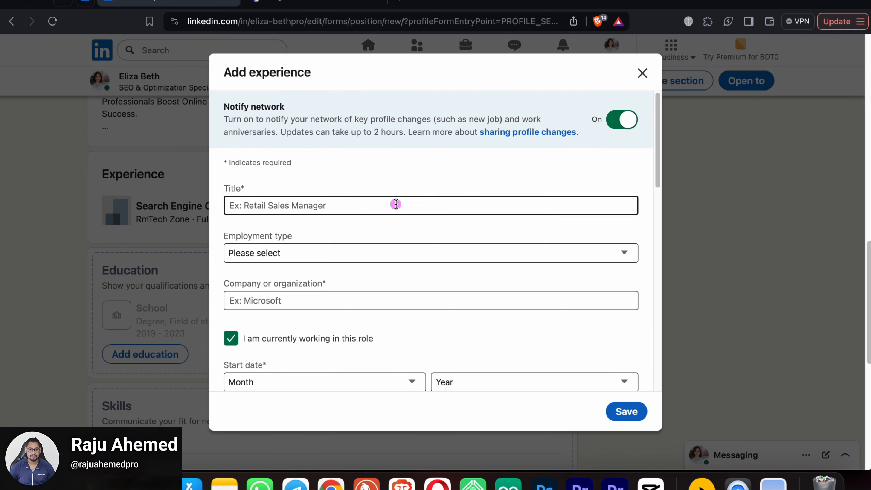
pyautogui.click(281, 204)
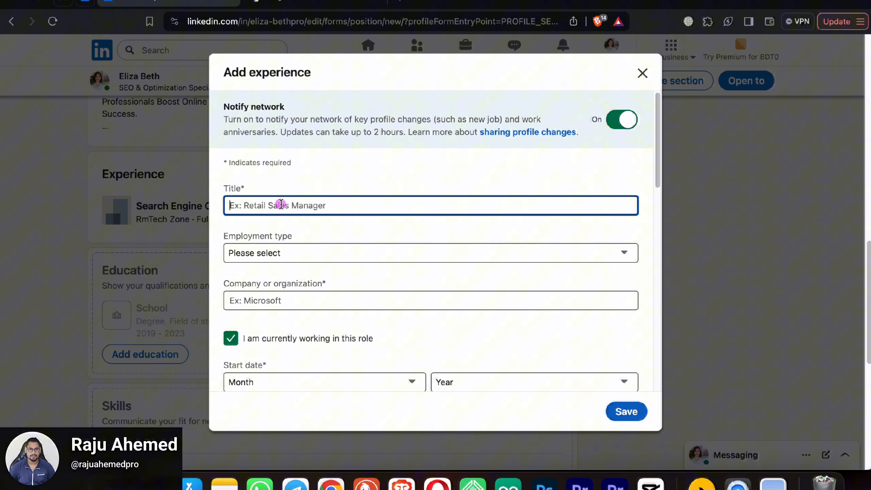
pyautogui.write('Comp')
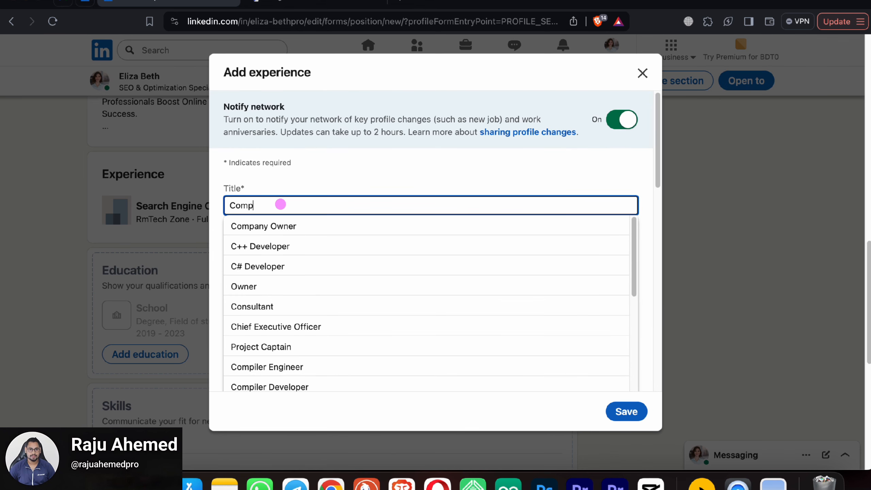
pyautogui.write('uter')
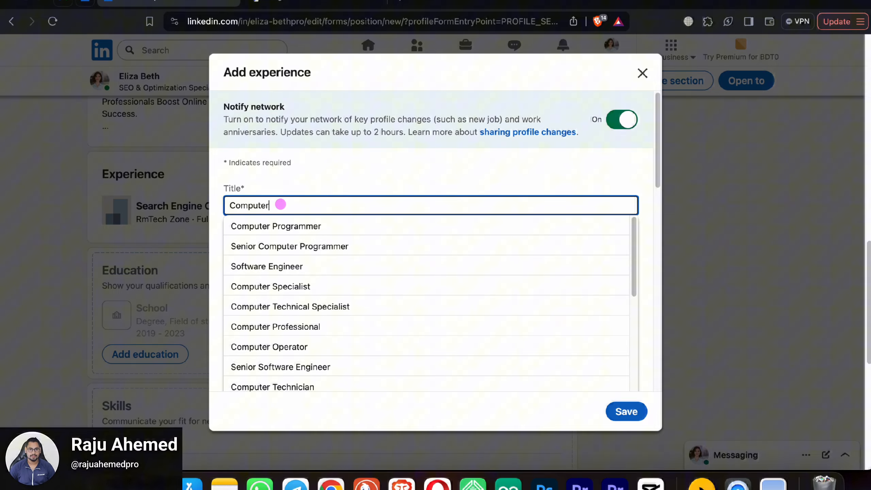
pyautogui.write(' ope')
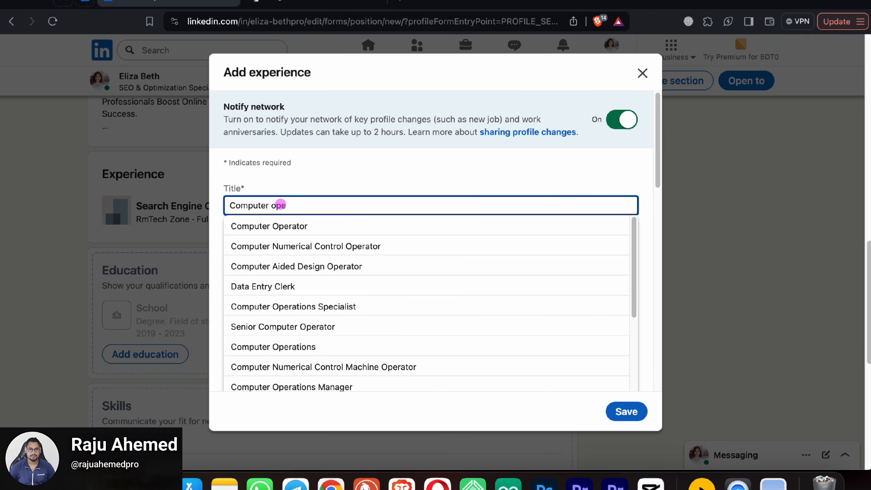
pyautogui.click(304, 228)
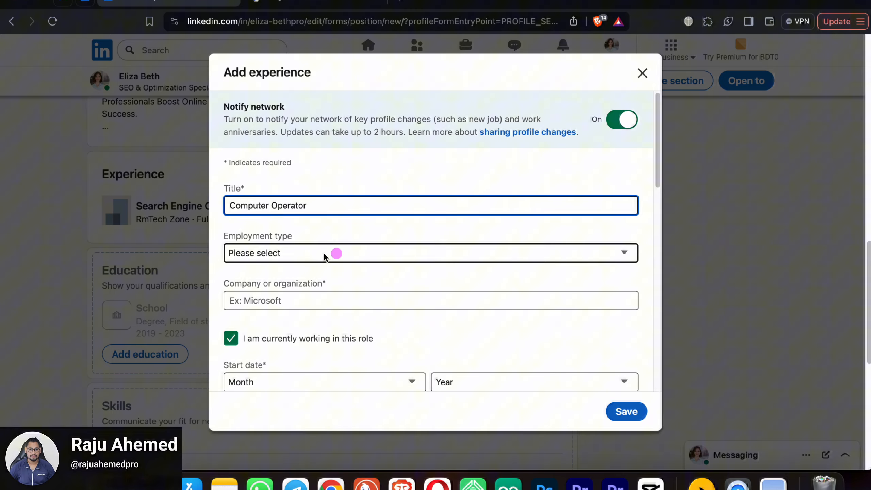
pyautogui.click(295, 254)
pyautogui.click(289, 271)
pyautogui.scroll(-6, 354, 282)
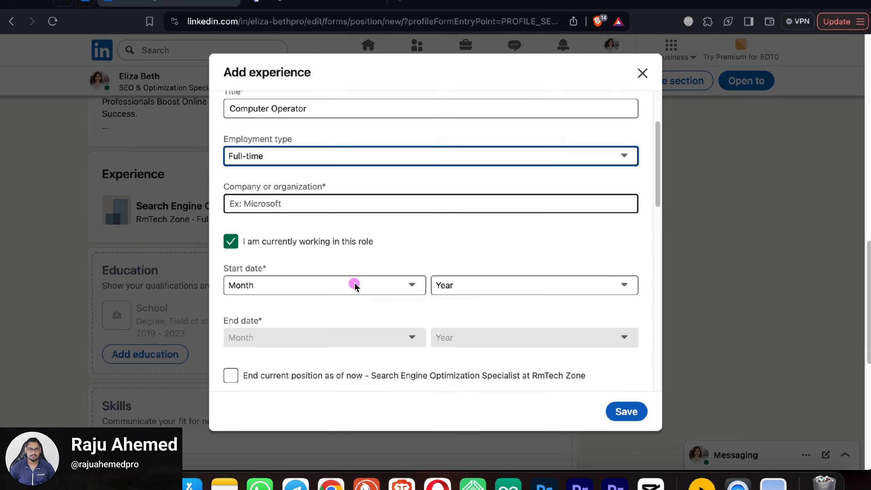
pyautogui.scroll(3, 295, 181)
pyautogui.click(302, 191)
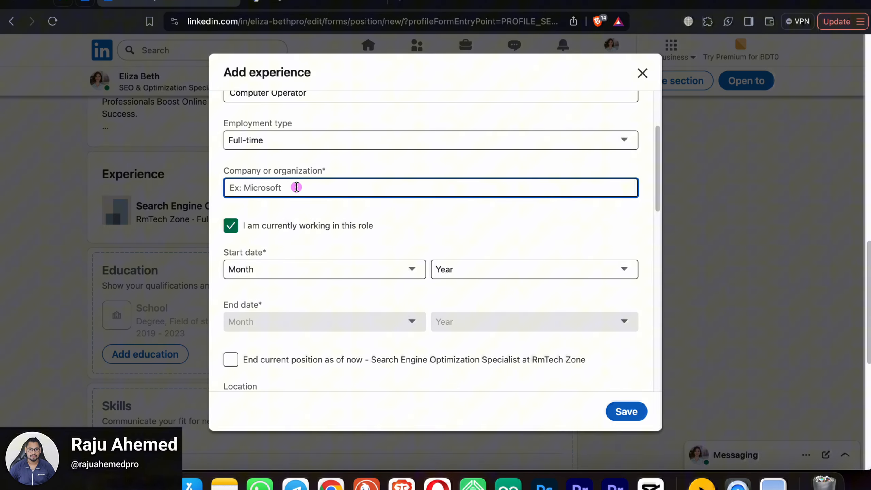
pyautogui.write('DB')
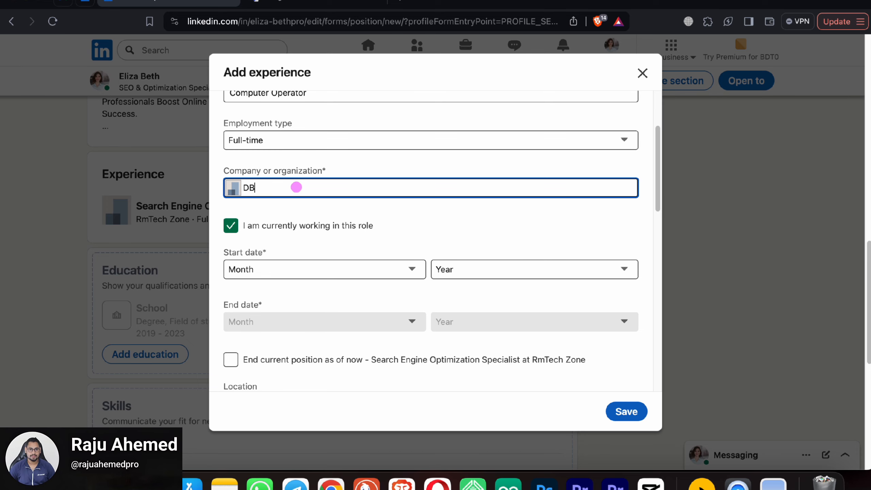
pyautogui.write('L')
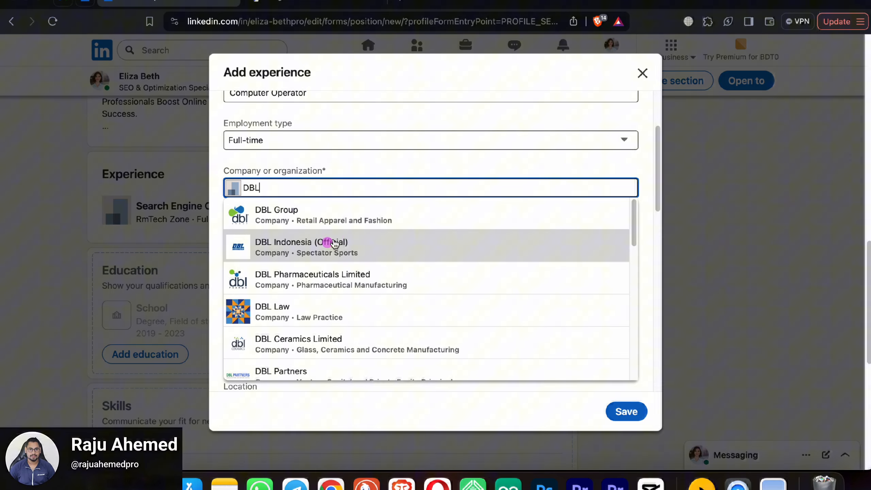
pyautogui.click(340, 213)
# Step: Set the start date to January 2017 and end the current SEO role as of now
pyautogui.click(285, 271)
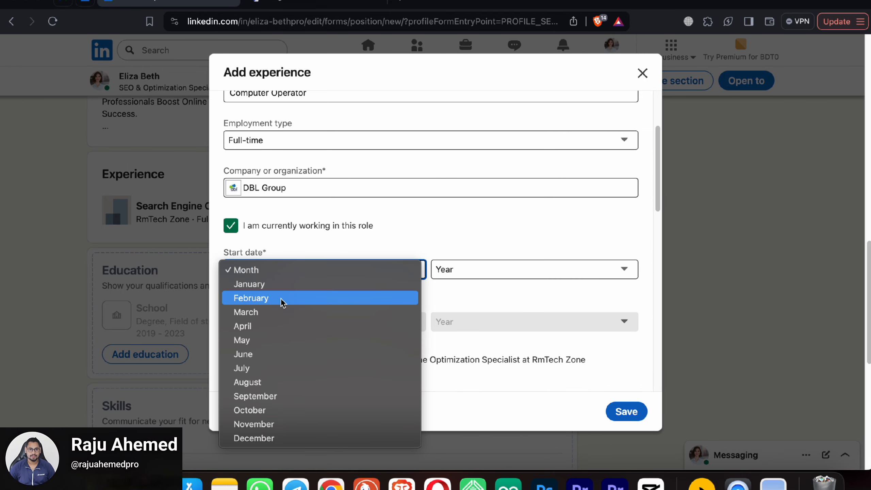
pyautogui.click(287, 289)
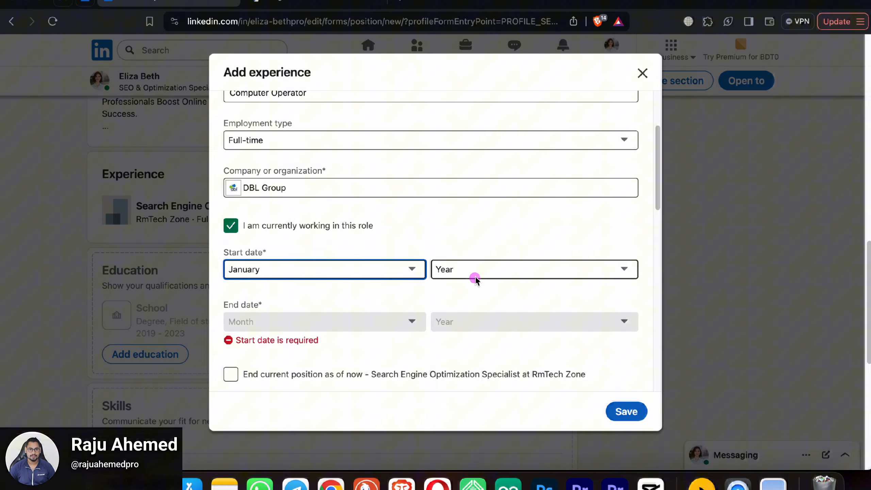
pyautogui.click(473, 276)
pyautogui.scroll(-5, 472, 429)
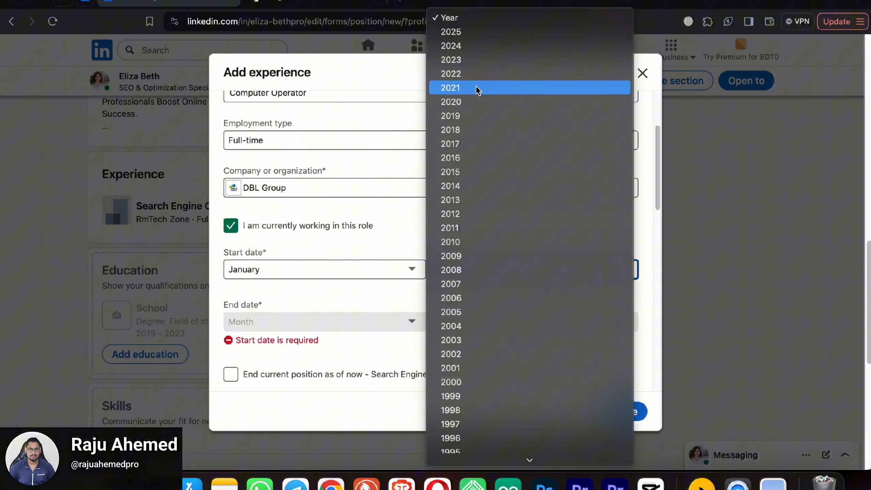
pyautogui.click(471, 152)
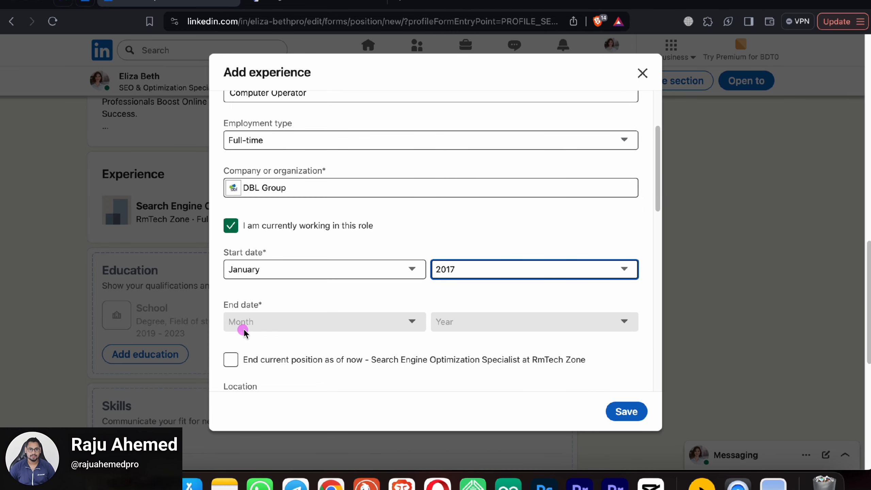
pyautogui.click(332, 325)
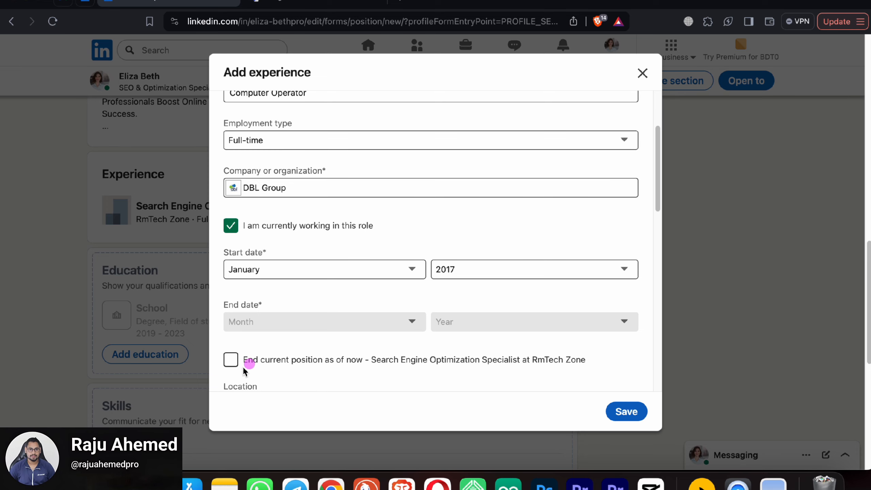
pyautogui.click(232, 361)
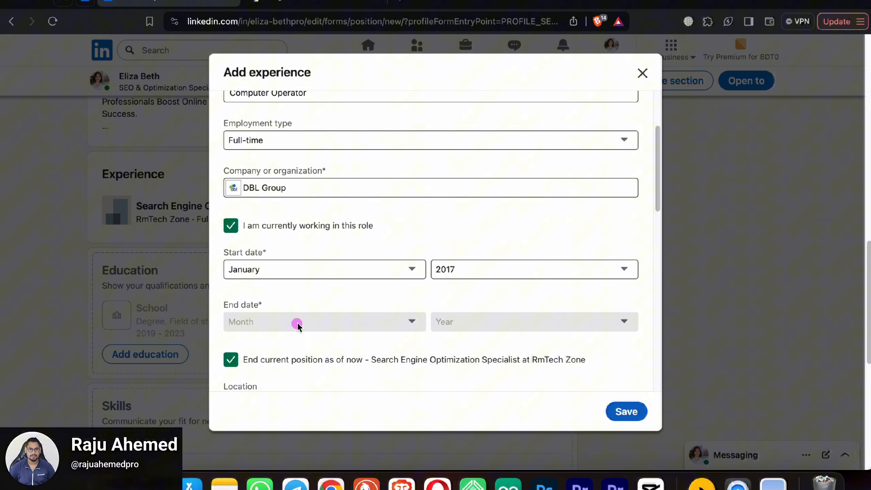
pyautogui.scroll(-2, 361, 300)
# Step: Set the position's location to Gazipur, Dhaka, Bangladesh with On-site location type
pyautogui.scroll(-3, 361, 300)
pyautogui.click(302, 284)
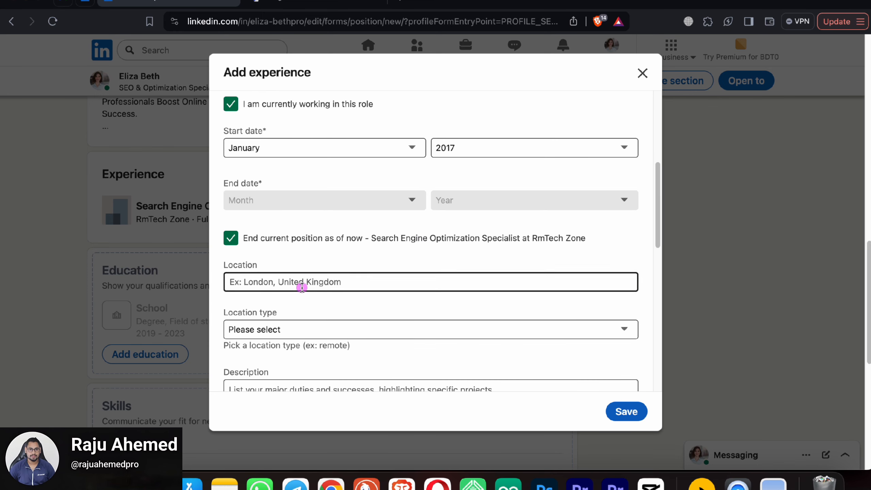
pyautogui.write('gazi')
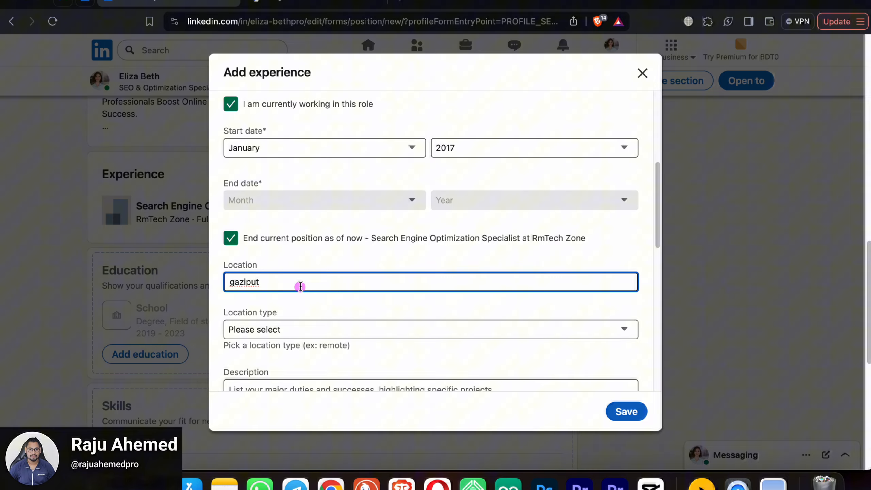
pyautogui.write('put')
pyautogui.press('BackSpace')
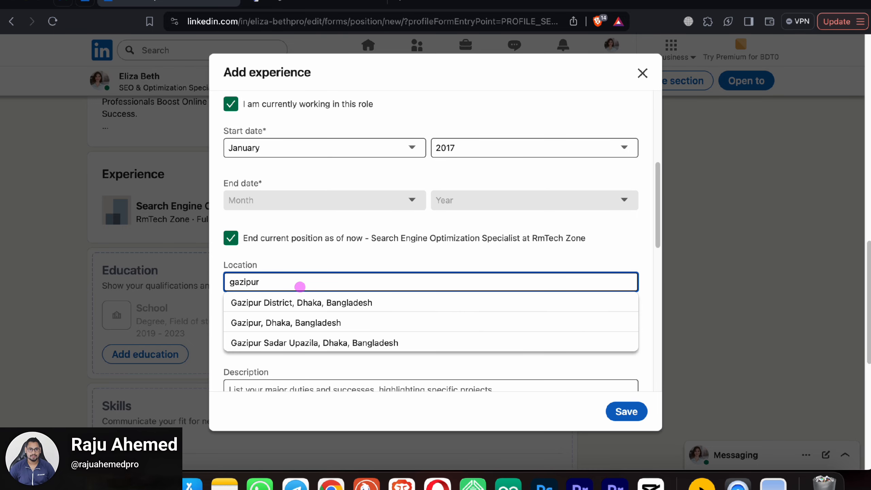
pyautogui.click(317, 305)
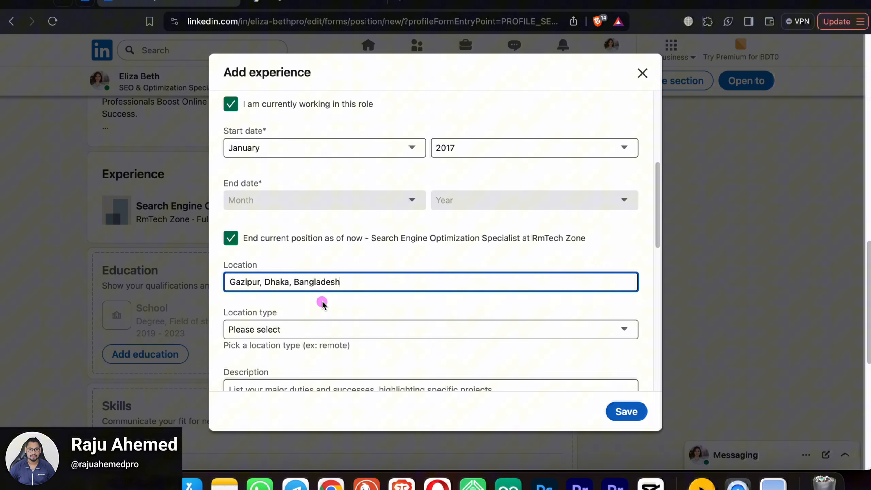
pyautogui.scroll(-1, 303, 319)
pyautogui.click(297, 308)
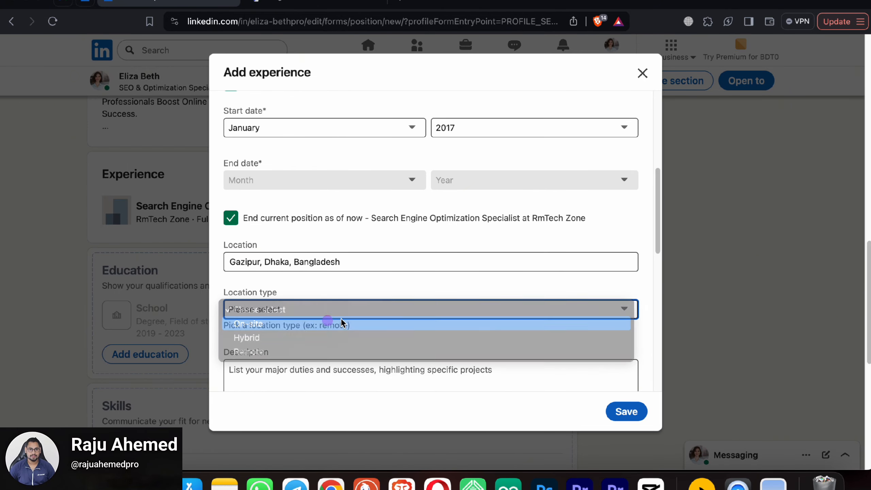
pyautogui.click(297, 324)
pyautogui.scroll(-2, 343, 312)
# Step: Add the Operational Systems skill to the role and save the position
pyautogui.click(272, 310)
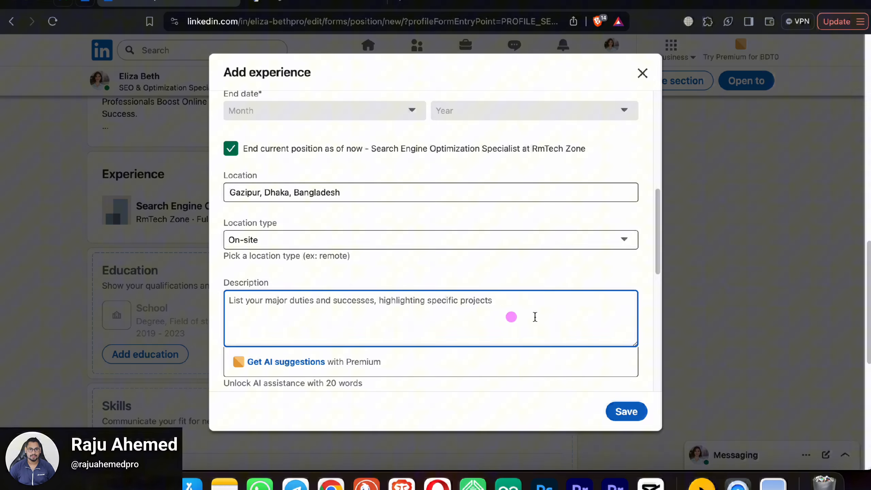
pyautogui.scroll(3, 422, 316)
pyautogui.scroll(-10, 419, 322)
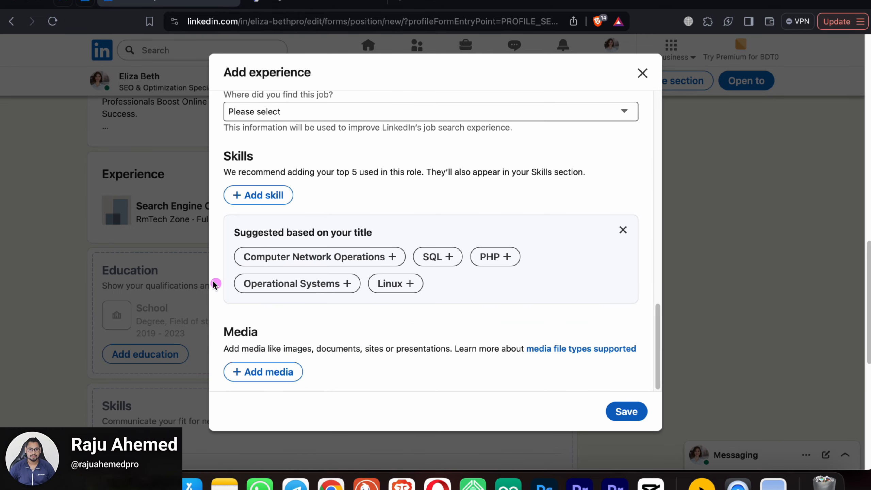
pyautogui.scroll(5, 383, 327)
pyautogui.scroll(-4, 343, 240)
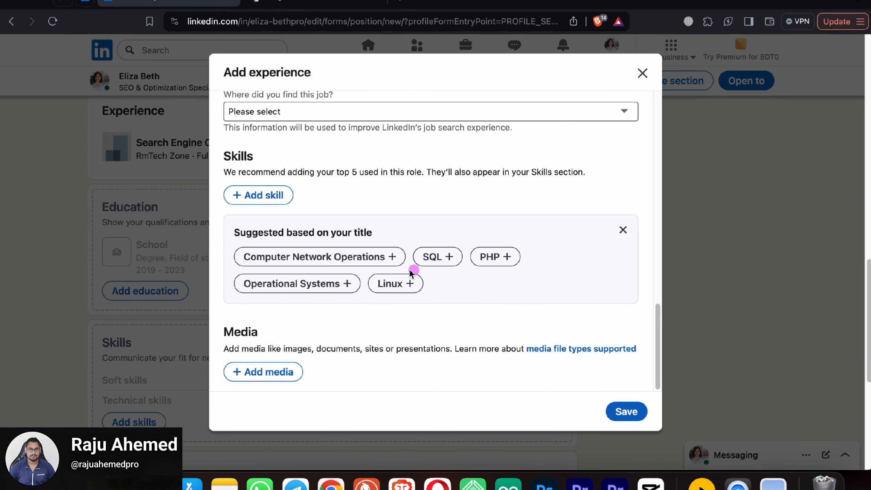
pyautogui.click(347, 284)
pyautogui.scroll(3, 360, 292)
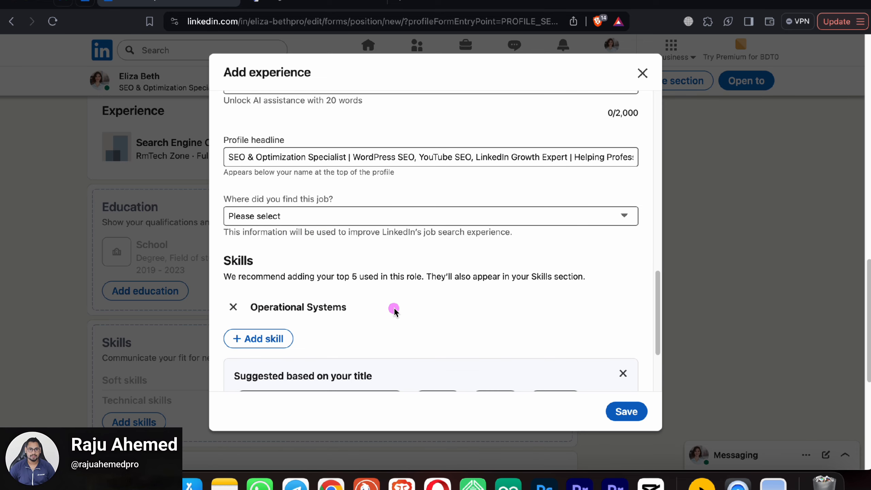
pyautogui.scroll(-3, 343, 308)
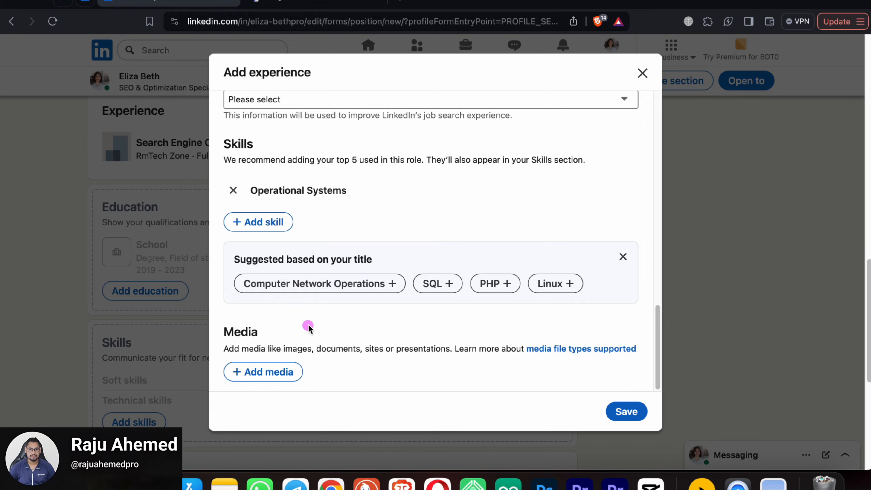
pyautogui.scroll(6, 305, 327)
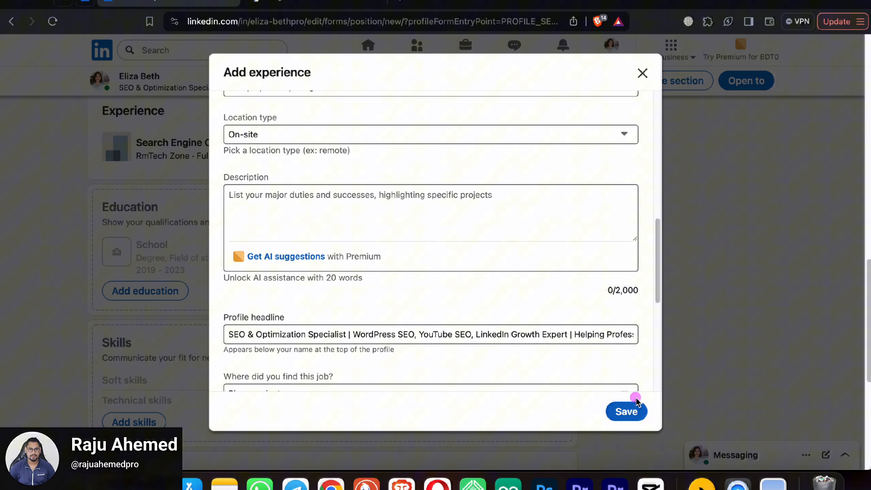
pyautogui.click(624, 409)
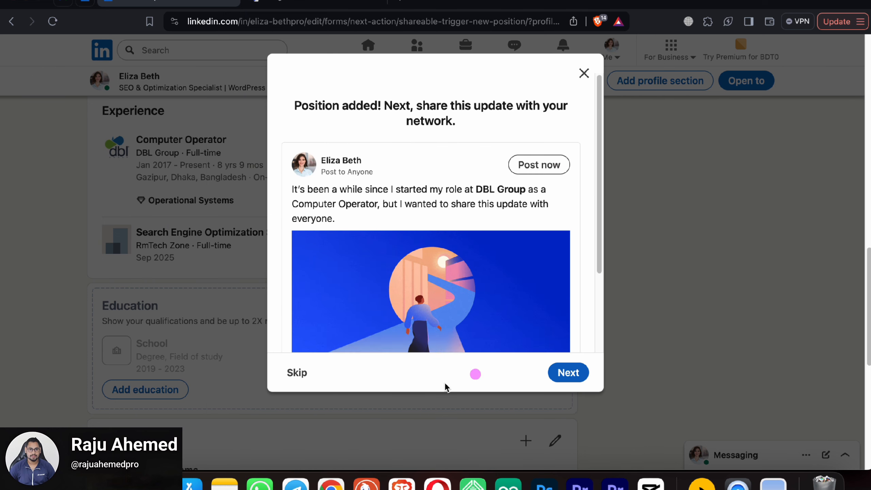
# Step: Skip the share and verification-badge prompts, then scroll down to Education
pyautogui.click(297, 372)
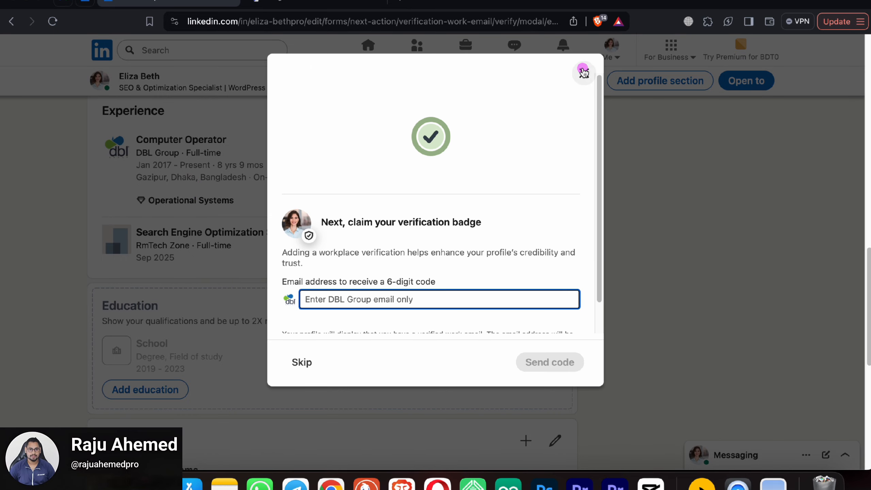
pyautogui.click(297, 362)
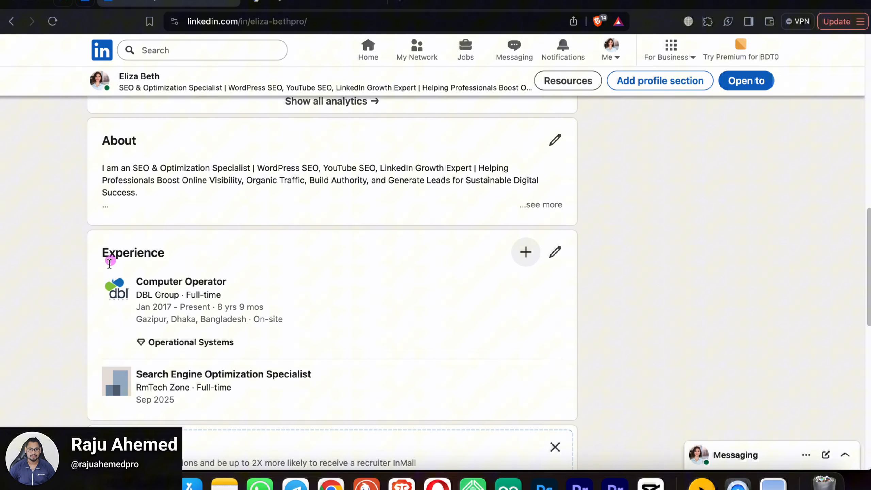
pyautogui.scroll(-2, 344, 328)
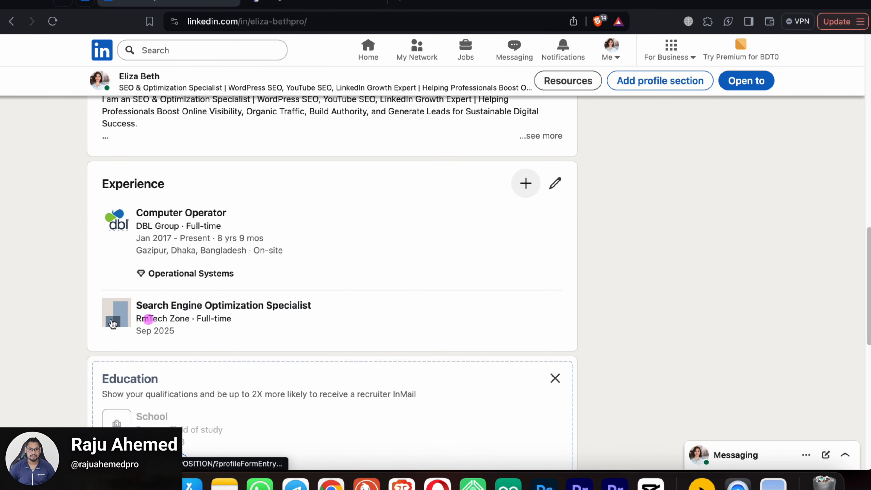
pyautogui.scroll(-4, 375, 302)
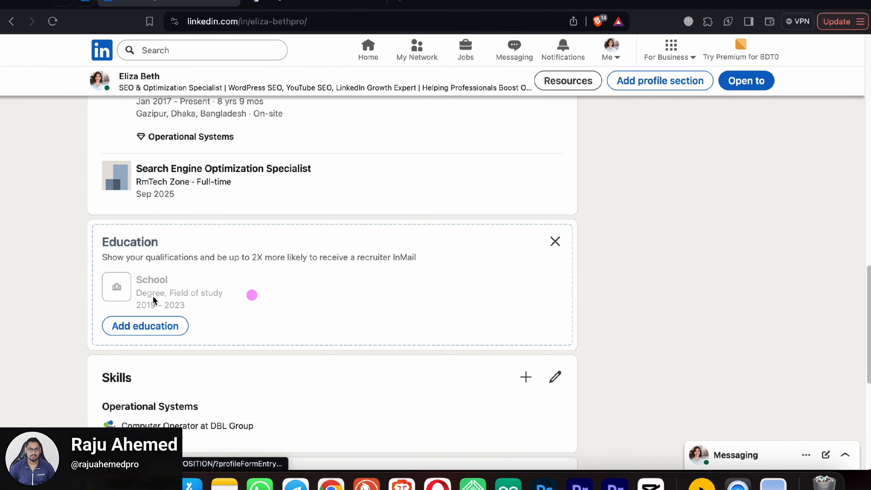
# Step: Add an education entry: Dhaka International University, BSC degree in Computer Science
pyautogui.click(154, 328)
pyautogui.click(322, 207)
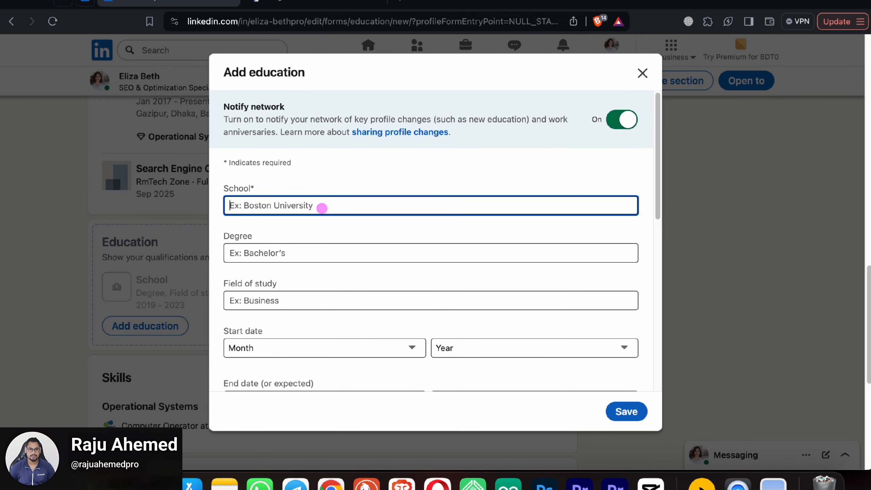
pyautogui.write('cs')
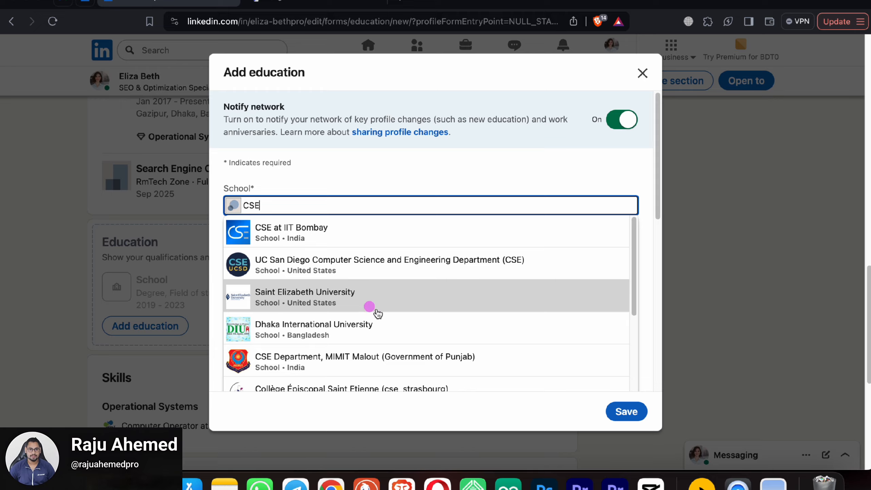
pyautogui.scroll(-1, 381, 312)
pyautogui.click(399, 318)
pyautogui.click(290, 253)
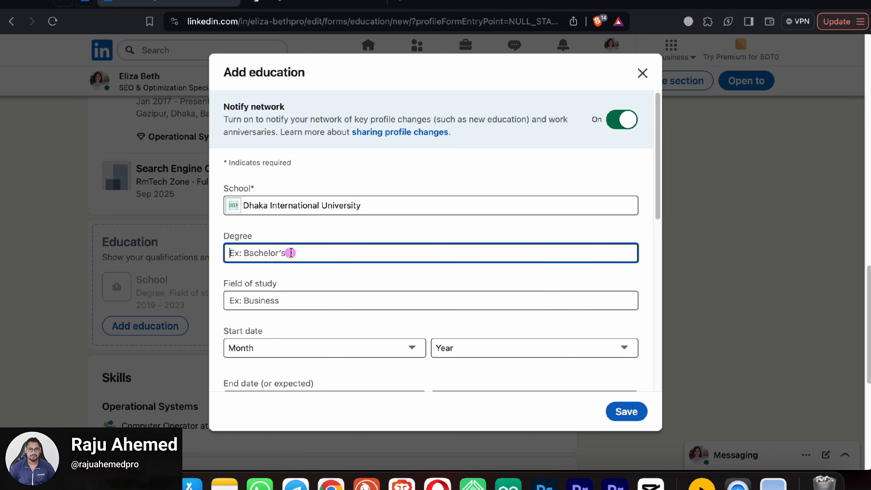
pyautogui.write('BSC')
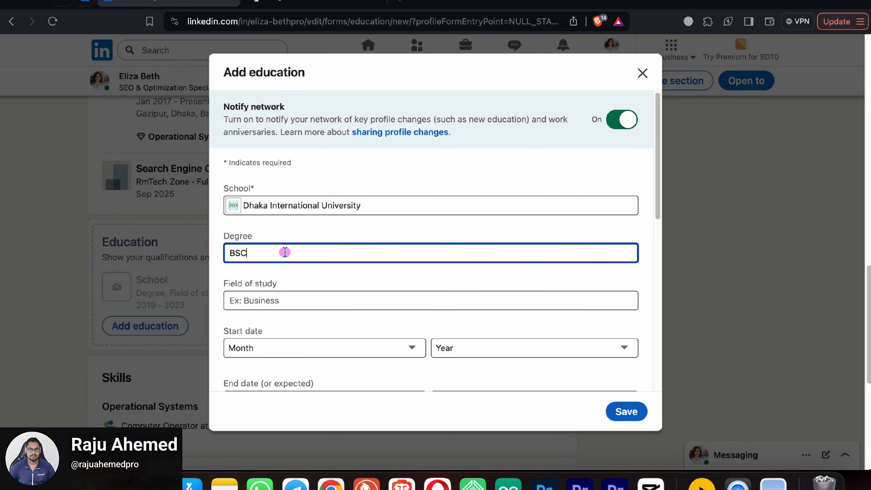
pyautogui.click(285, 295)
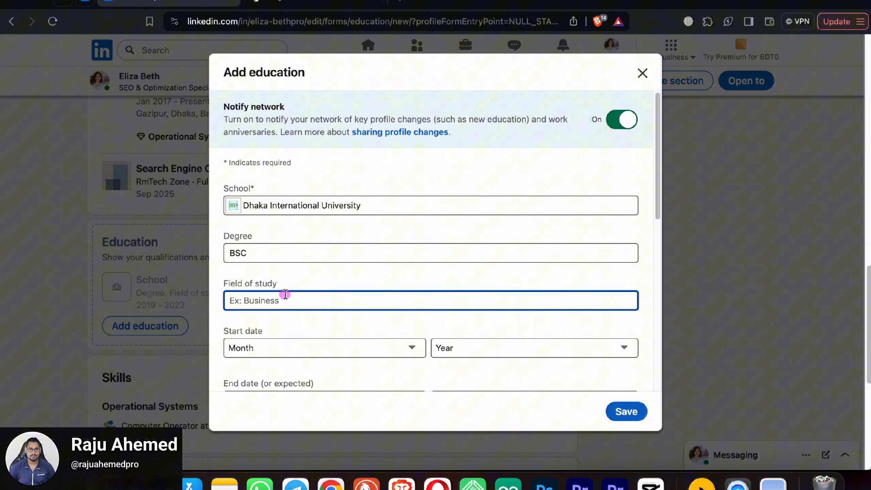
pyautogui.write('Comp')
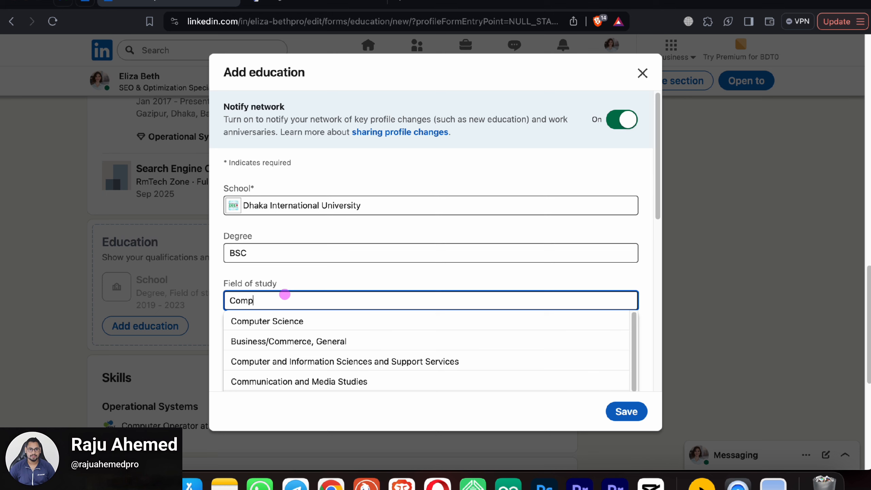
pyautogui.write('uter')
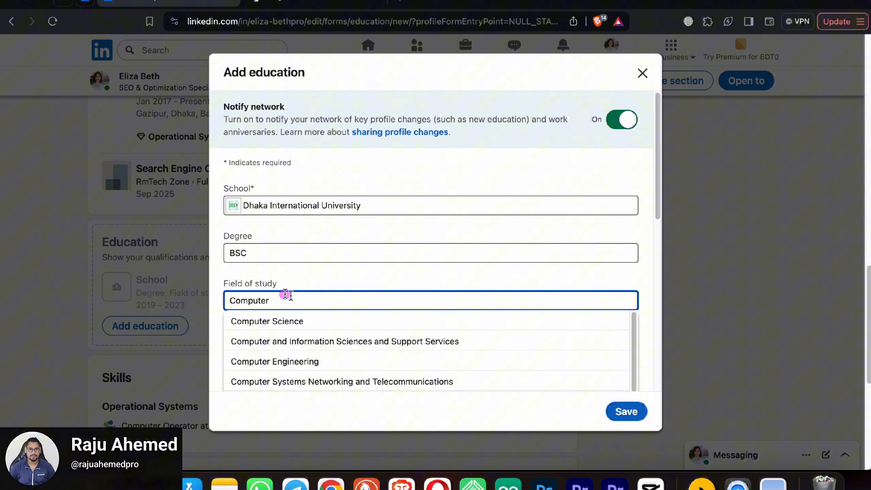
pyautogui.click(289, 321)
# Step: Set the study dates to Feb 2016 – May 2023 and save the education entry
pyautogui.scroll(-1, 335, 323)
pyautogui.scroll(-1, 325, 309)
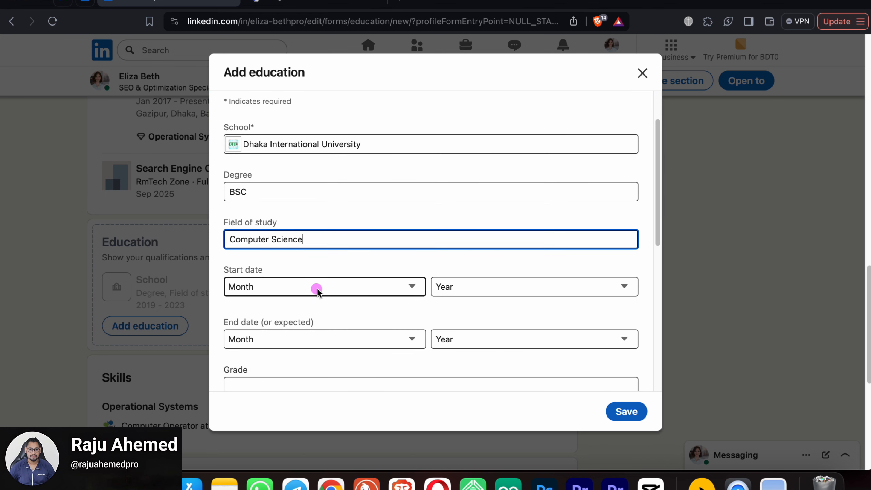
pyautogui.scroll(-2, 346, 289)
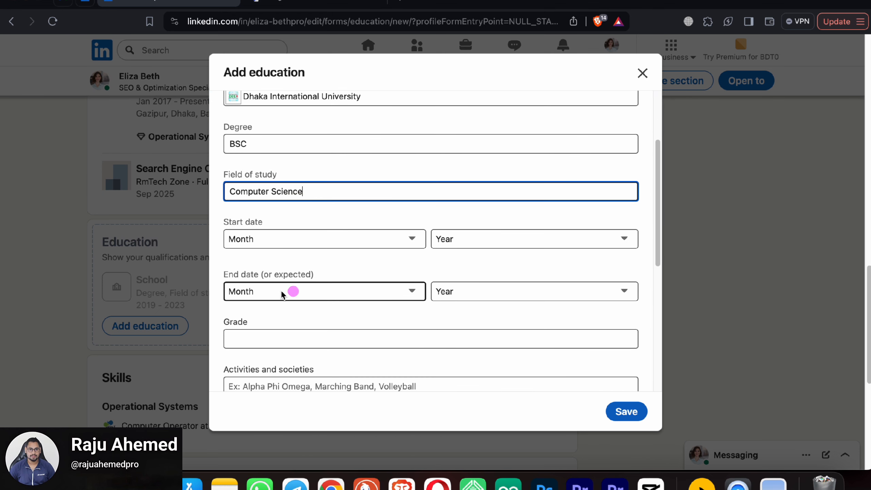
pyautogui.click(383, 240)
pyautogui.click(323, 265)
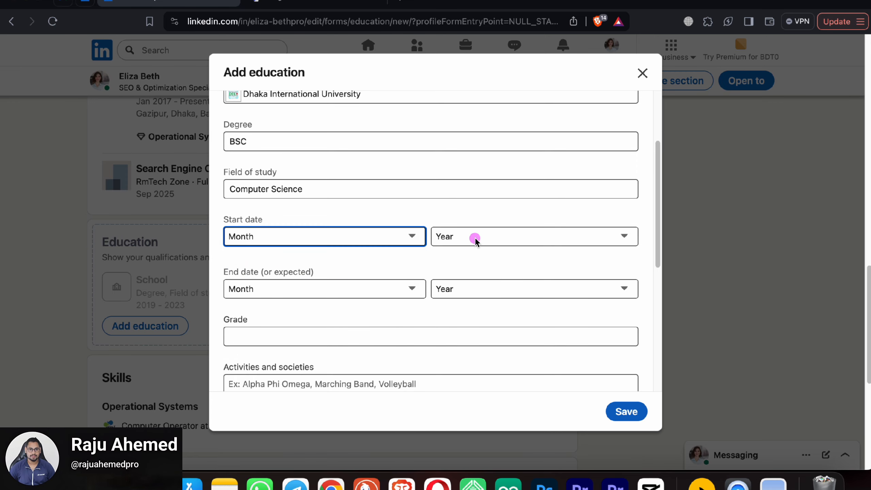
pyautogui.click(472, 236)
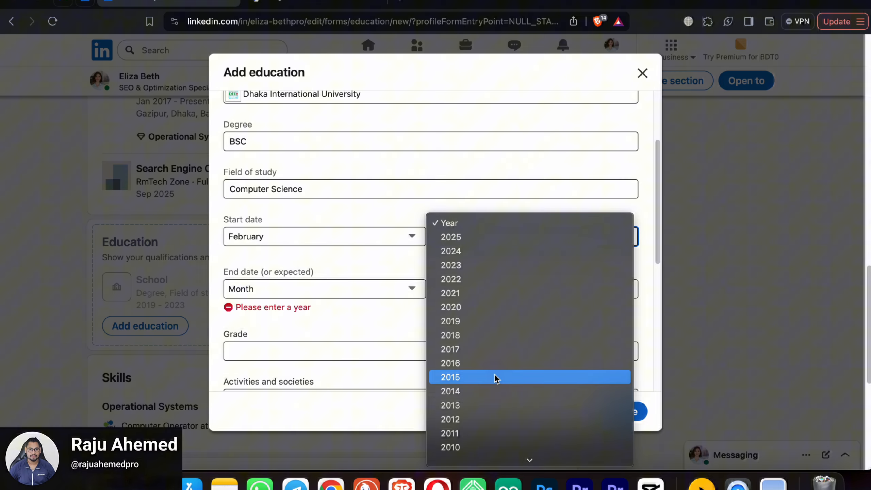
pyautogui.click(494, 365)
pyautogui.click(354, 294)
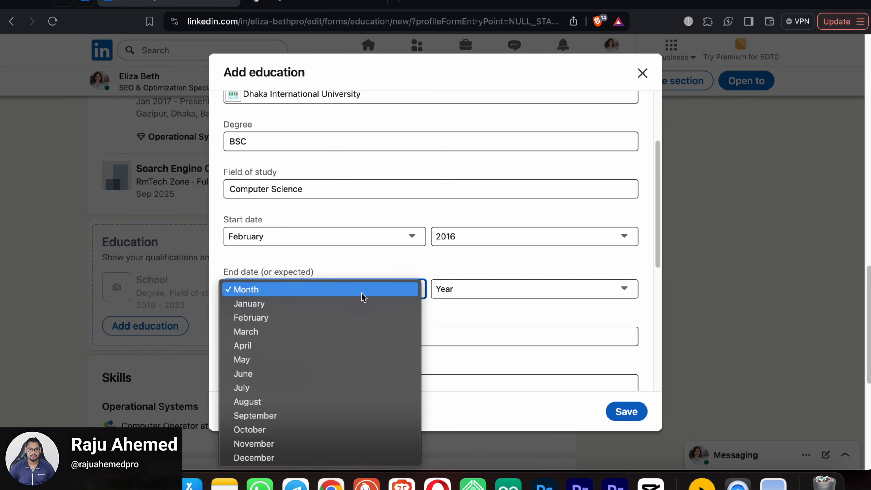
pyautogui.click(304, 360)
pyautogui.click(463, 289)
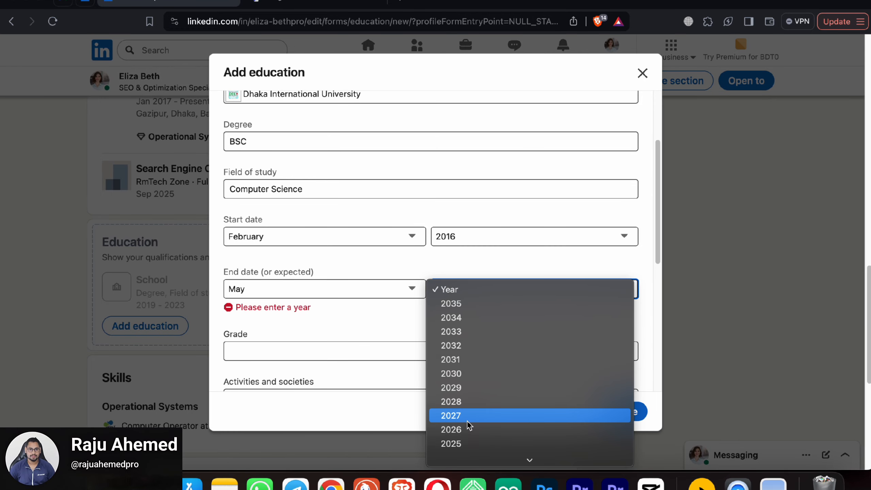
pyautogui.scroll(-2, 473, 414)
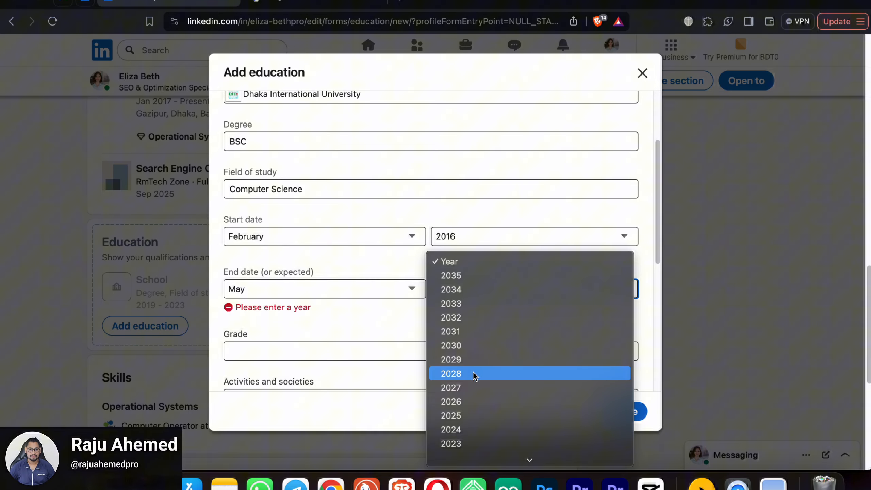
pyautogui.click(479, 443)
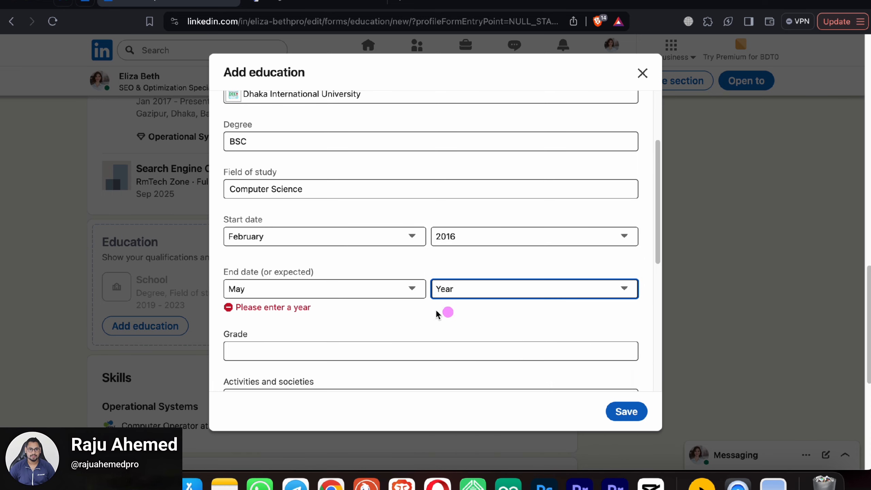
pyautogui.scroll(-2, 377, 335)
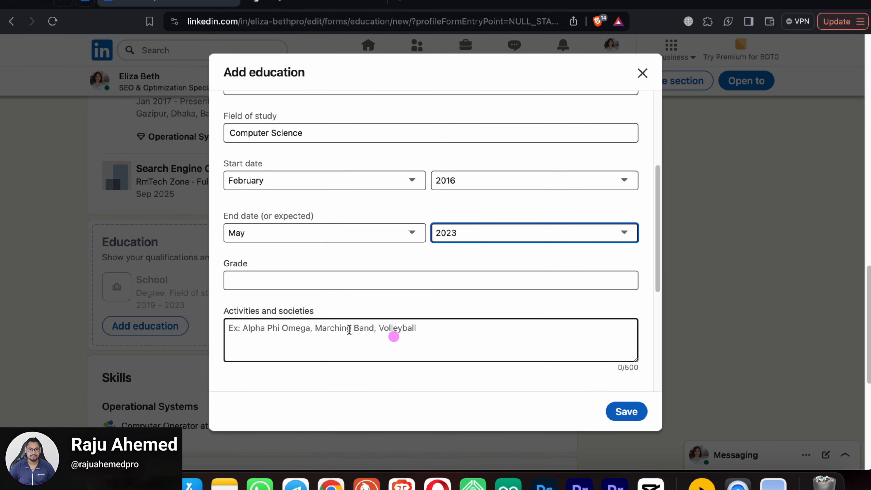
pyautogui.click(282, 277)
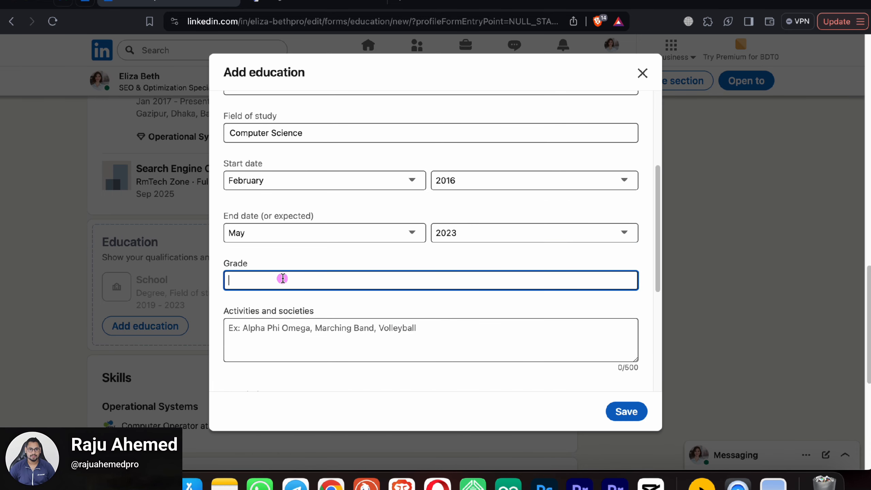
pyautogui.click(628, 413)
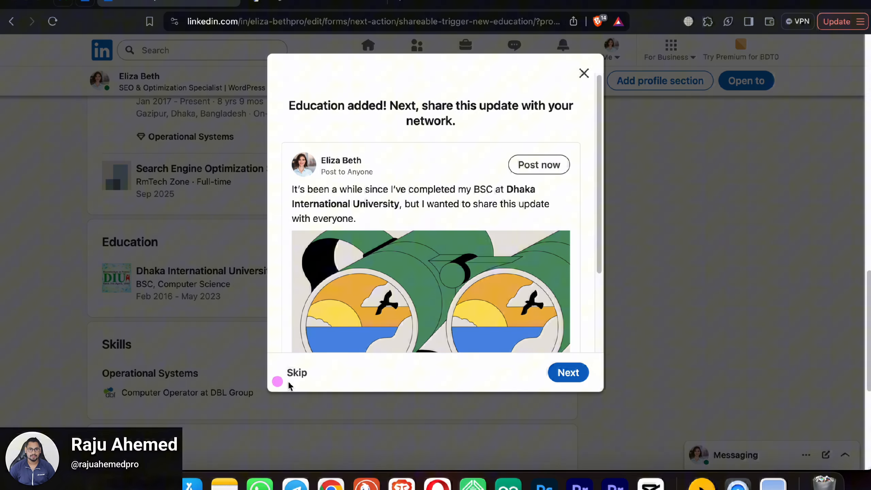
# Step: Skip the share and people-you-may-know prompts, then open the Add skill form under Skills
pyautogui.click(297, 369)
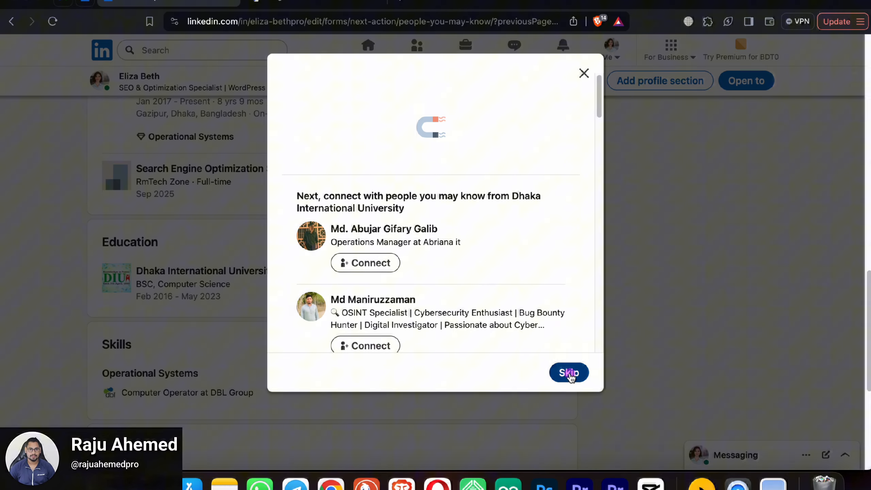
pyautogui.click(565, 371)
pyautogui.scroll(-9, 355, 254)
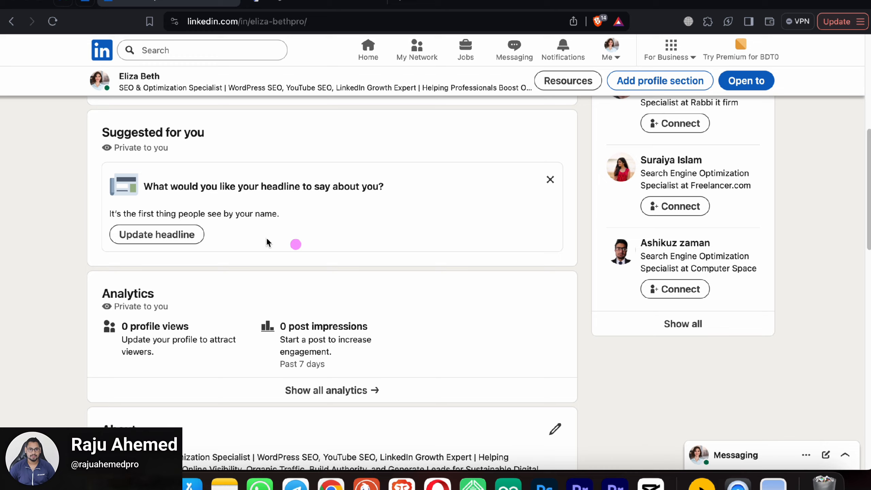
pyautogui.scroll(2, 281, 233)
pyautogui.scroll(-5, 305, 244)
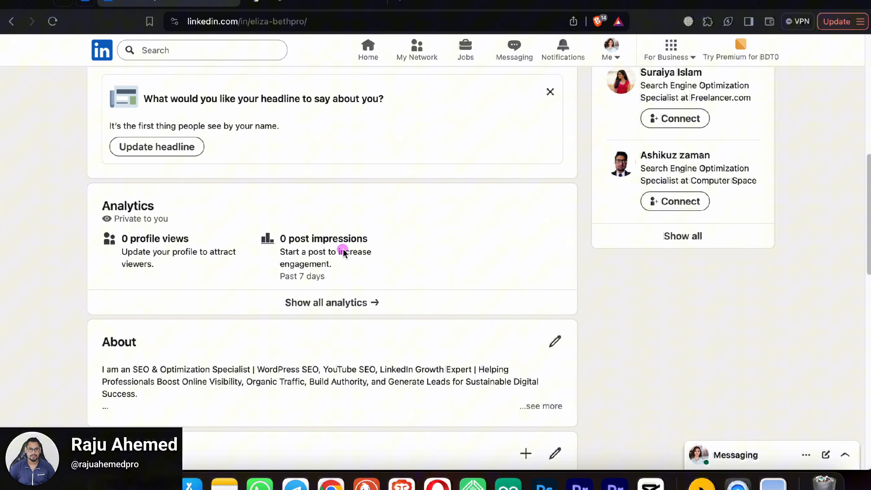
pyautogui.scroll(-5, 336, 254)
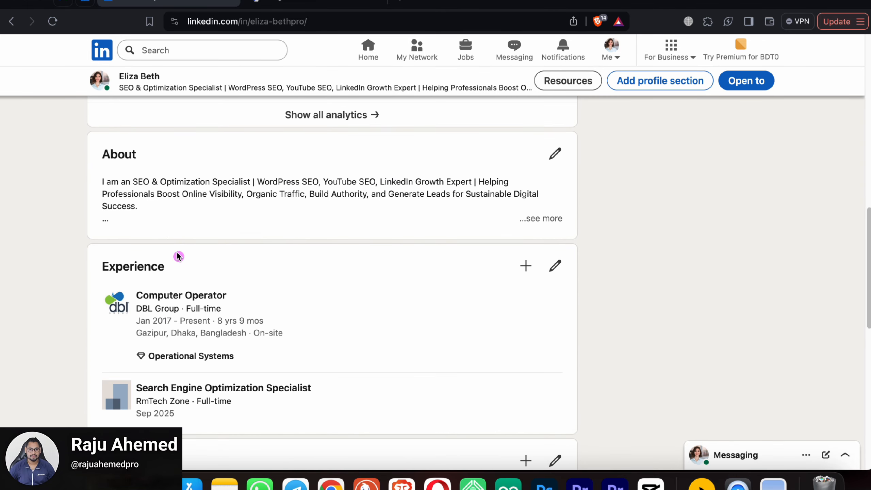
pyautogui.scroll(-4, 493, 298)
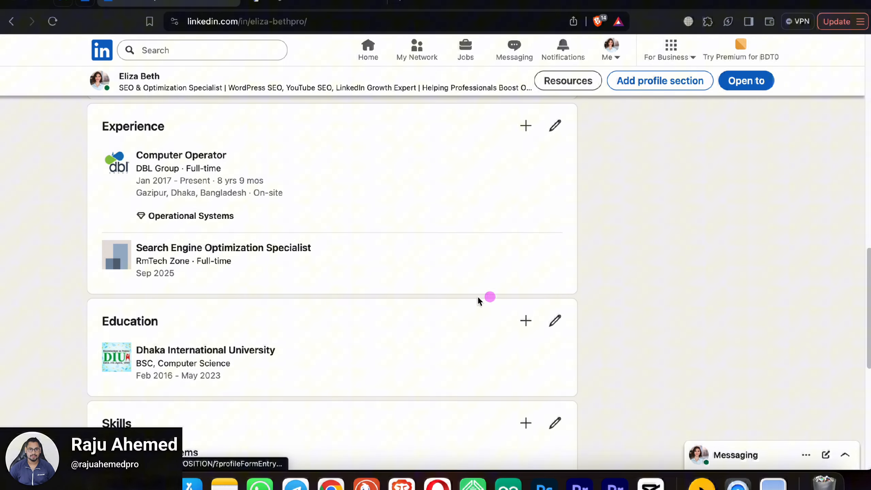
pyautogui.scroll(-5, 343, 298)
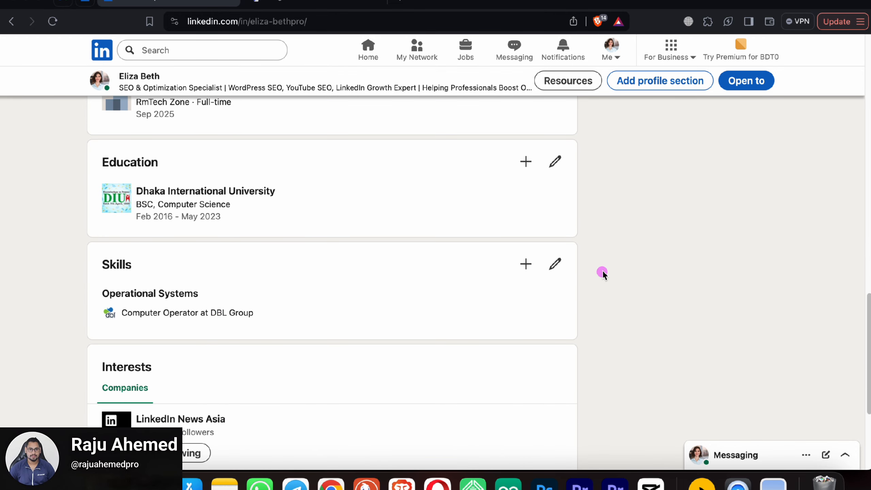
pyautogui.click(526, 264)
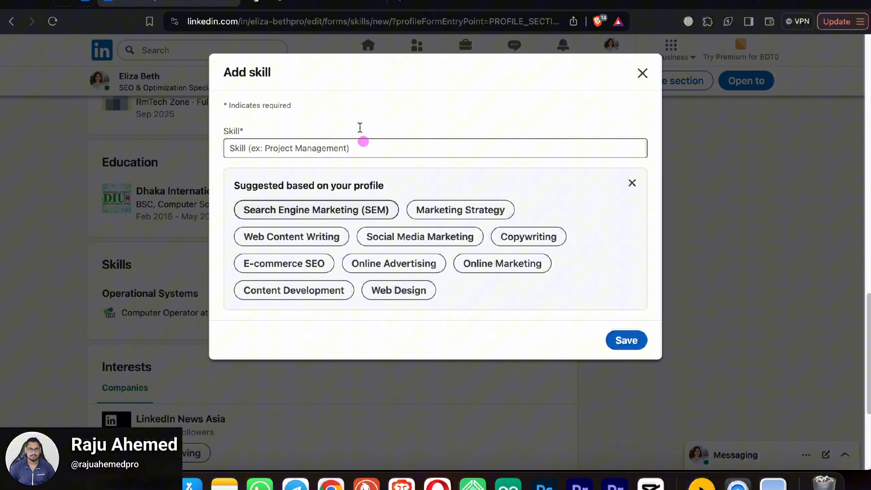
# Step: Add the suggested skills Search Engine Marketing (SEM), Social Media Marketing and Online Marketing
pyautogui.click(334, 213)
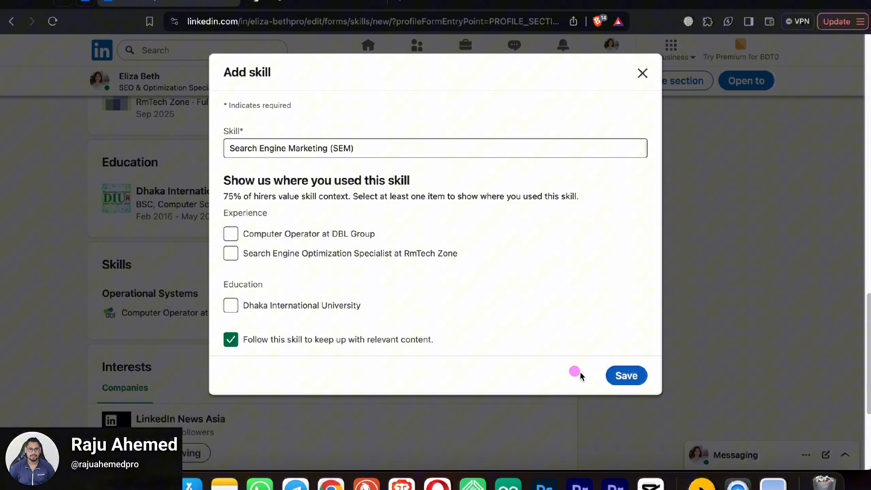
pyautogui.click(626, 375)
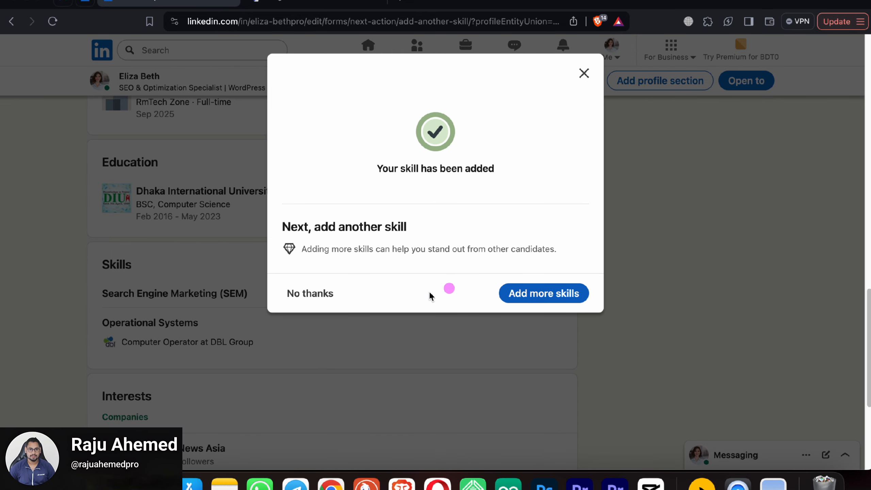
pyautogui.click(545, 294)
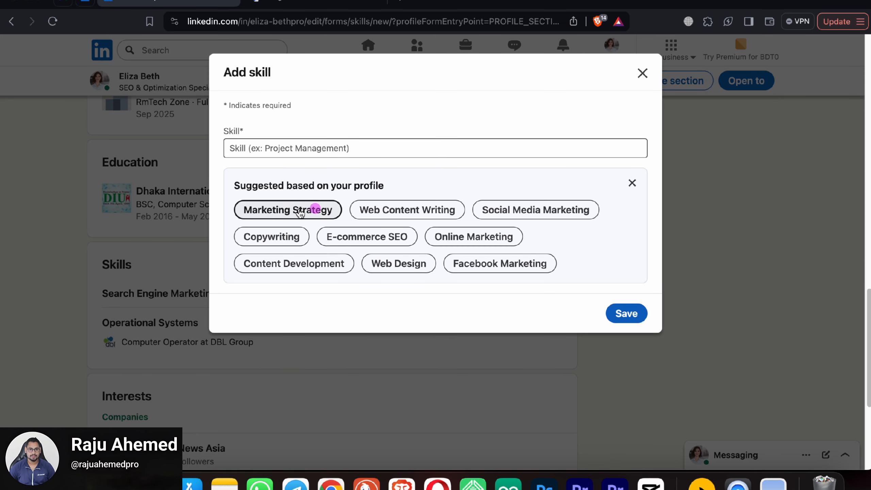
pyautogui.click(531, 224)
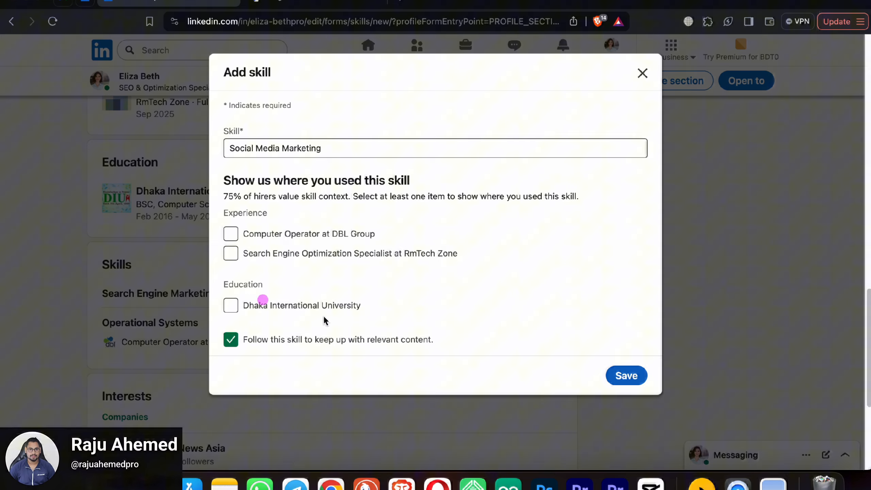
pyautogui.click(625, 374)
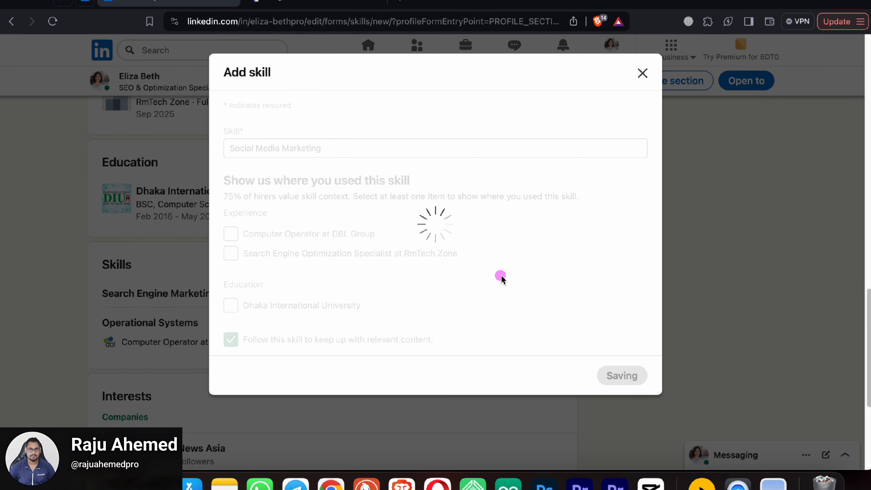
pyautogui.click(535, 291)
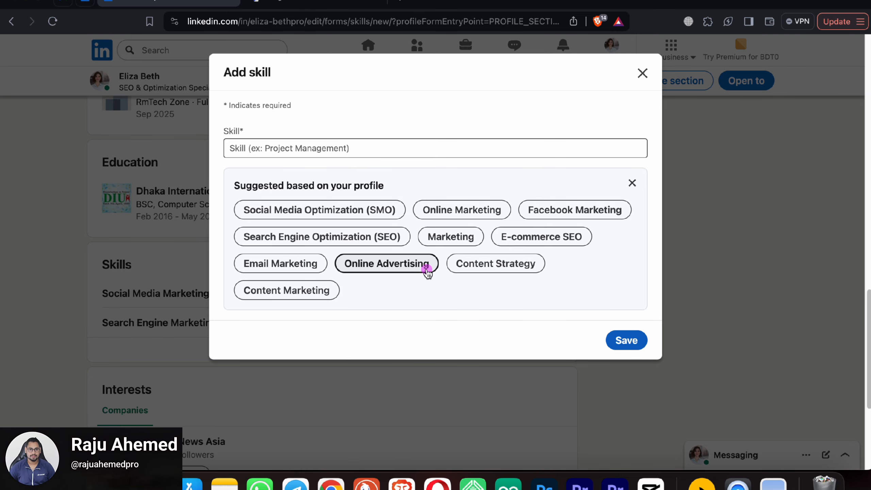
pyautogui.click(461, 210)
pyautogui.click(625, 375)
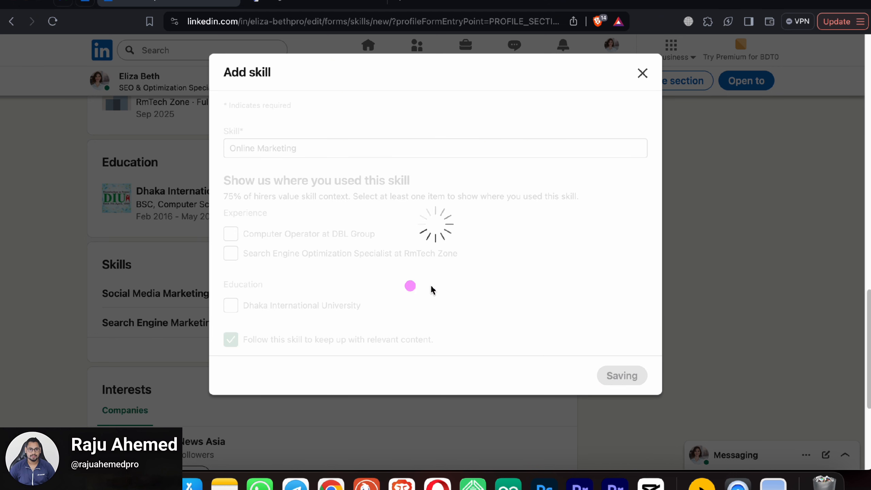
# Step: Add the suggested skills On-Page Optimization and YouTube
pyautogui.click(545, 297)
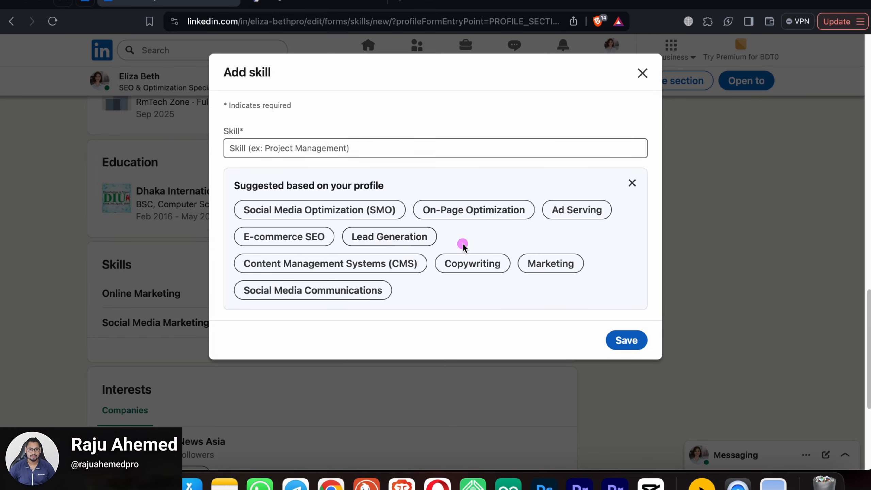
pyautogui.click(470, 210)
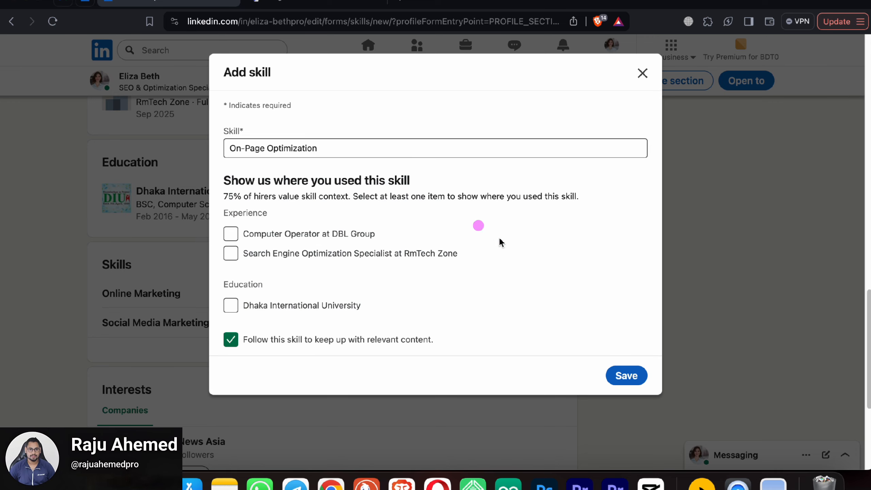
pyautogui.click(623, 375)
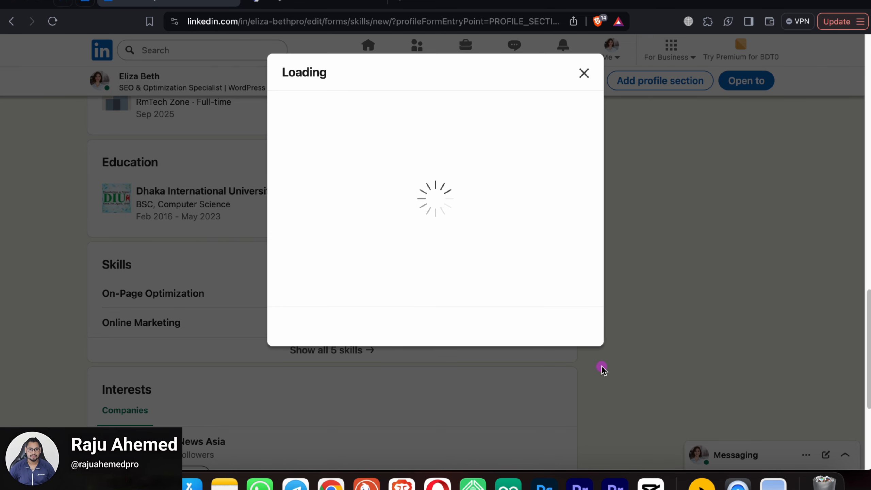
pyautogui.click(549, 296)
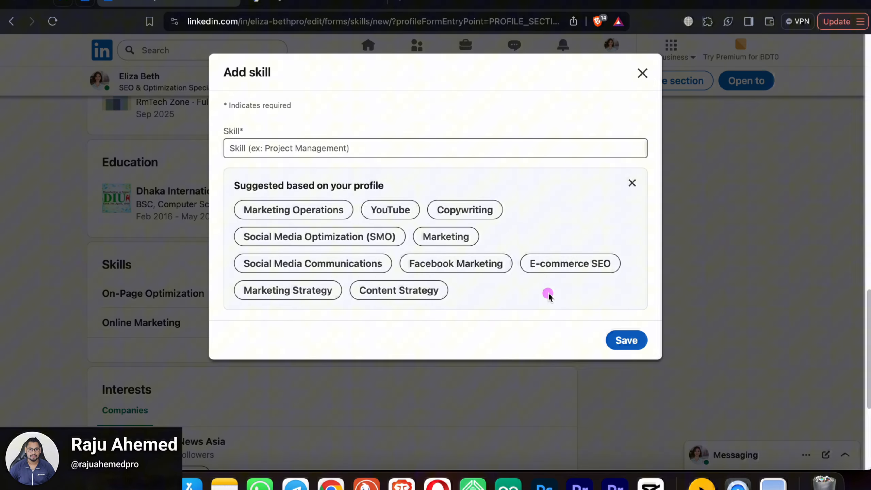
pyautogui.click(389, 210)
pyautogui.click(627, 374)
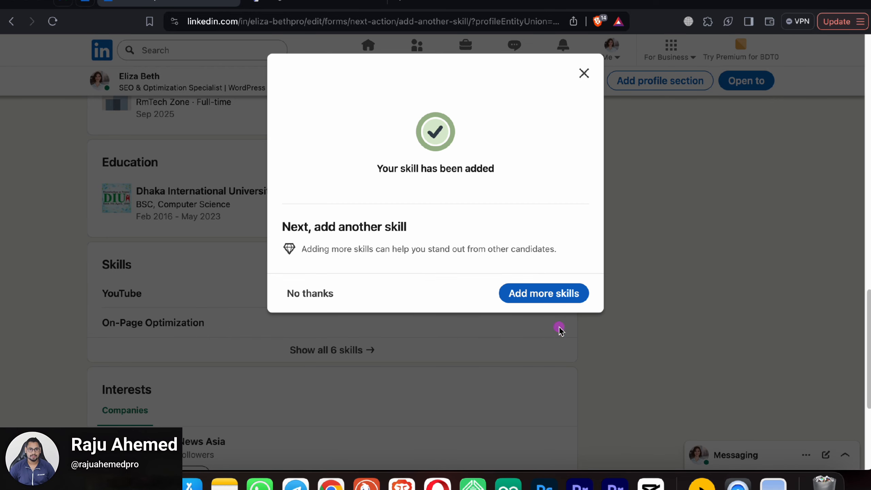
pyautogui.click(545, 295)
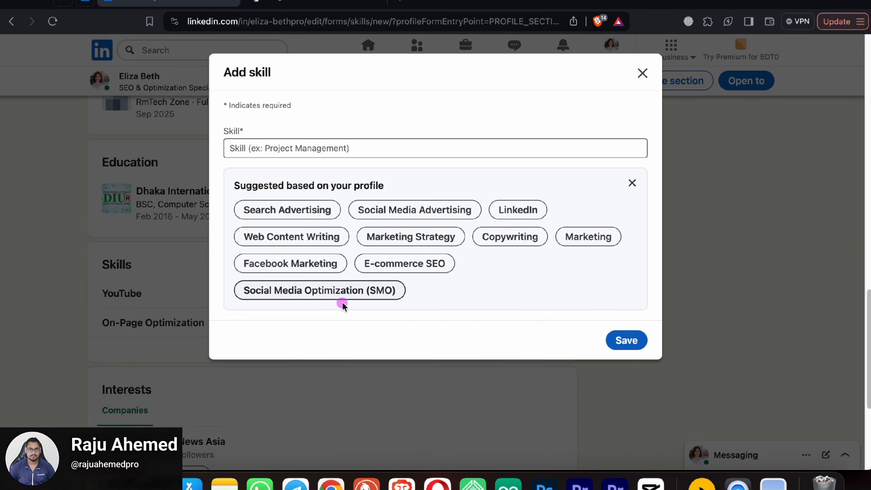
# Step: Add Social Media Optimization (SMO), then YouTube Video Creation found by searching 'youtube'
pyautogui.click(351, 292)
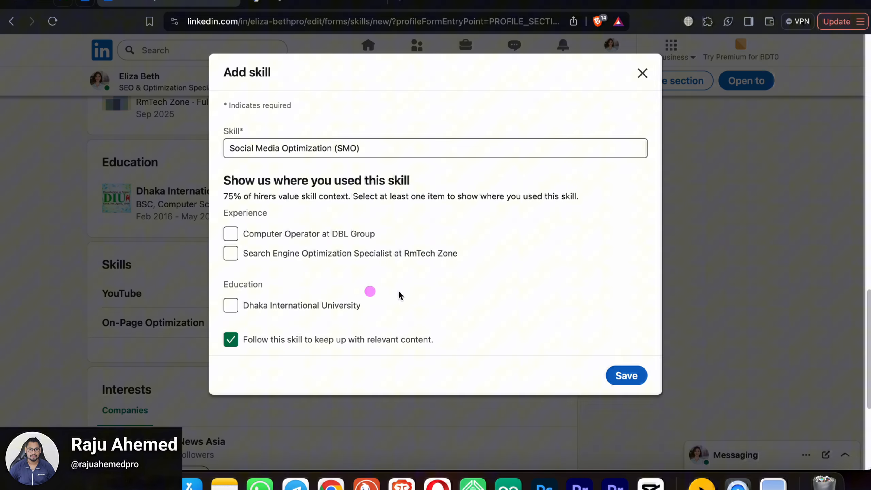
pyautogui.click(625, 375)
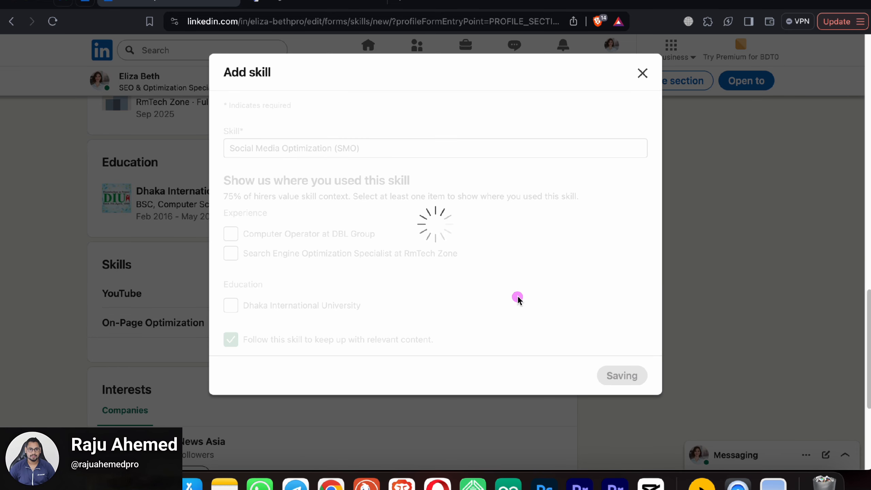
pyautogui.click(528, 295)
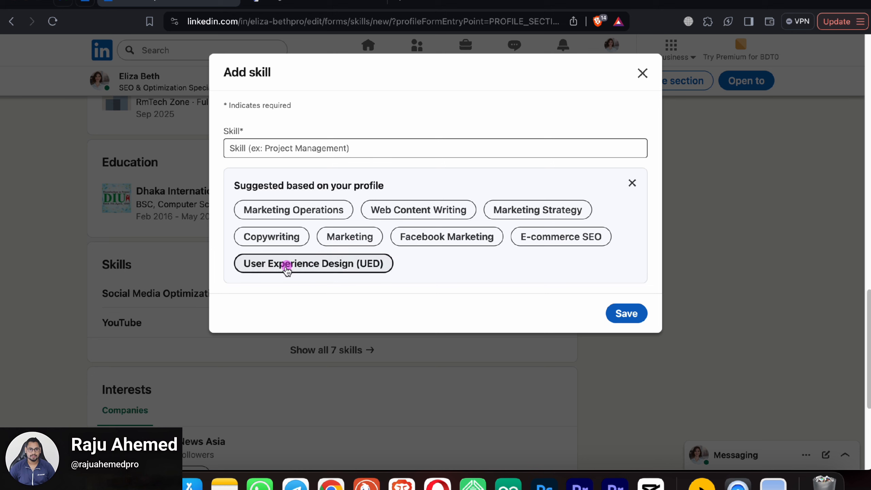
pyautogui.click(352, 149)
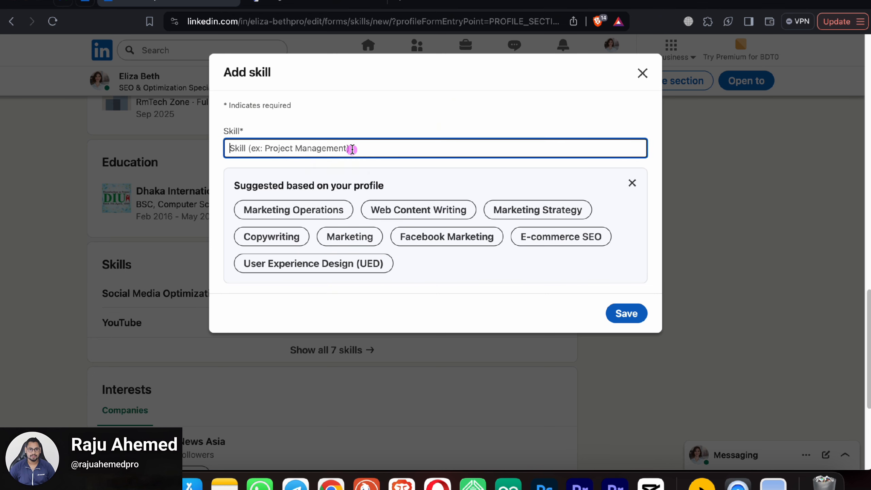
pyautogui.write('you')
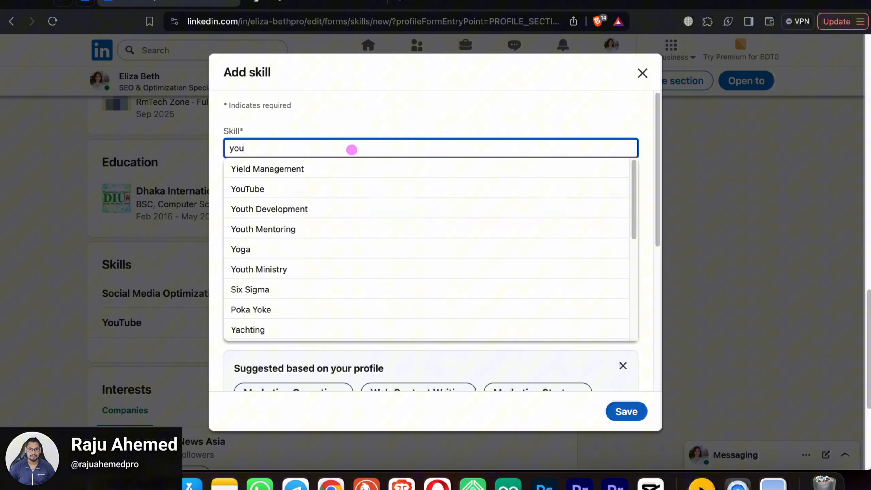
pyautogui.write('tube')
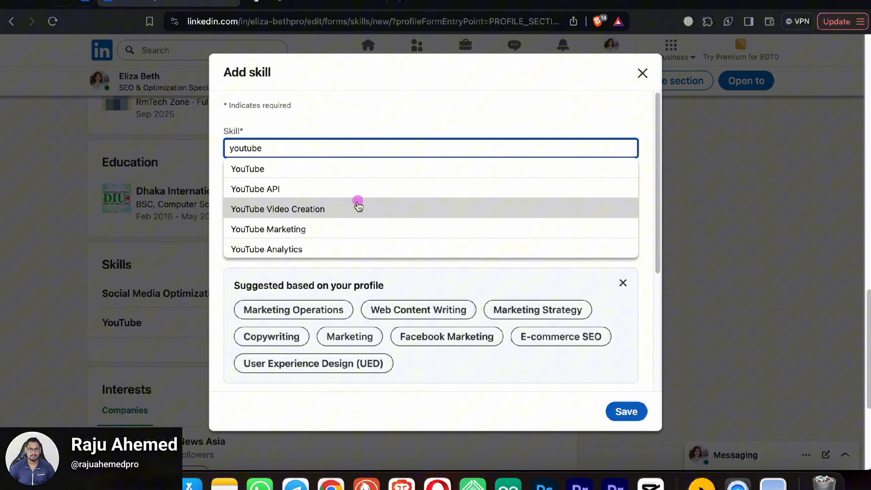
pyautogui.click(340, 209)
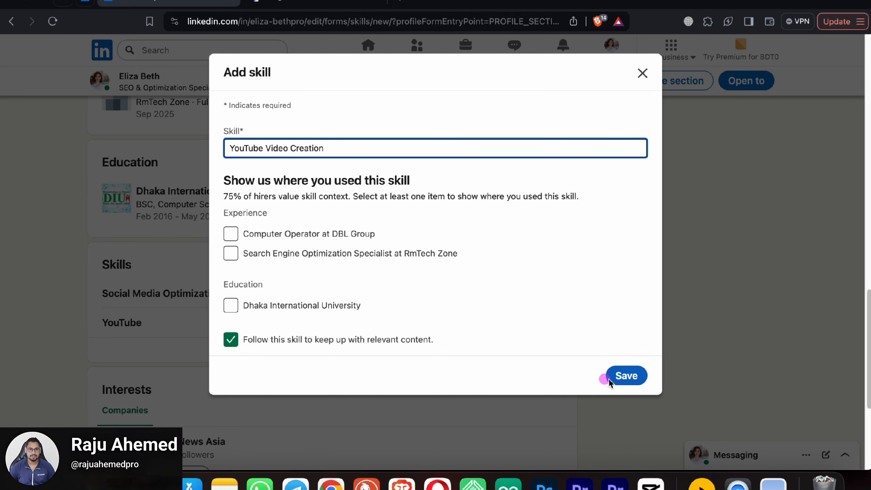
pyautogui.click(622, 375)
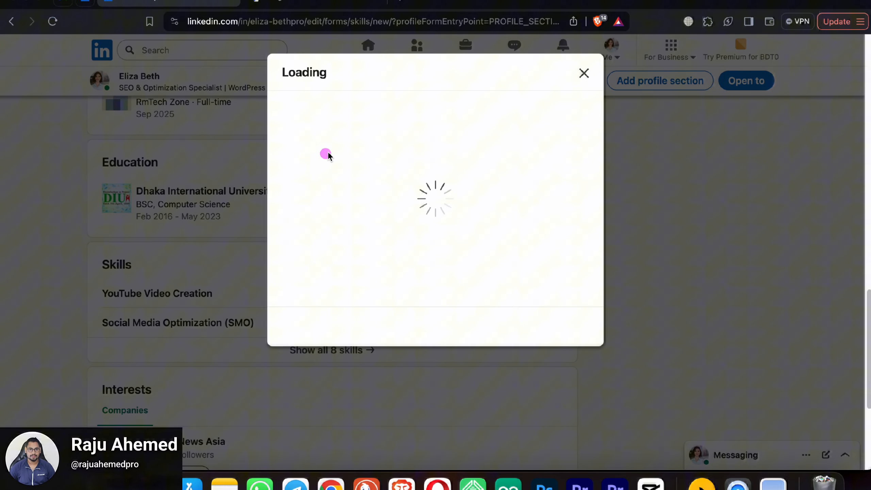
# Step: Add YouTube Marketing via a 'youtube' search, then decline more skills and sharing tips
pyautogui.click(545, 292)
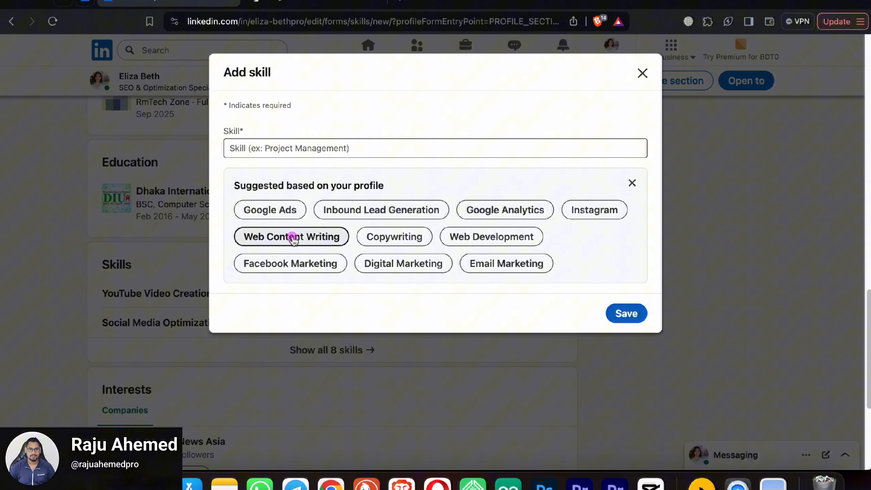
pyautogui.click(329, 149)
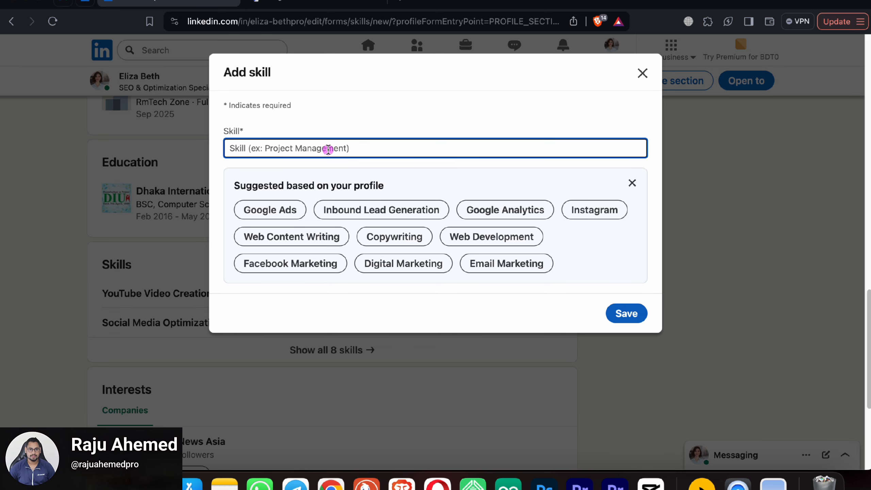
pyautogui.write('youtube')
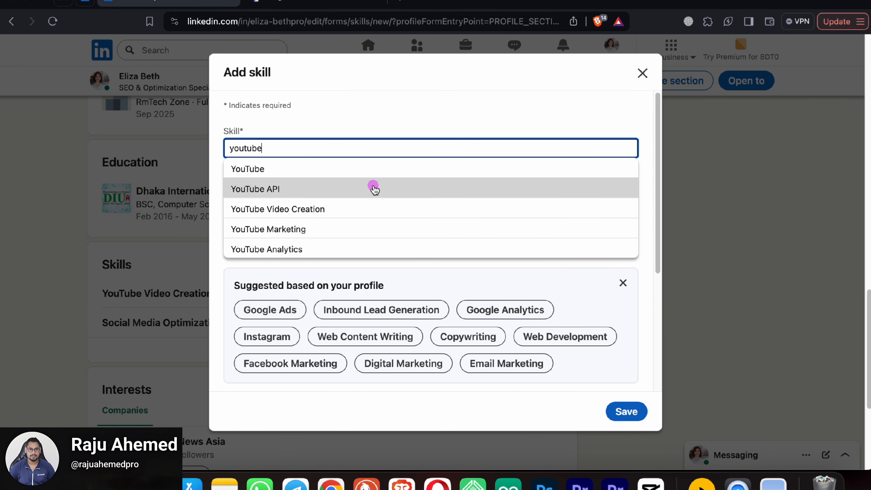
pyautogui.click(328, 230)
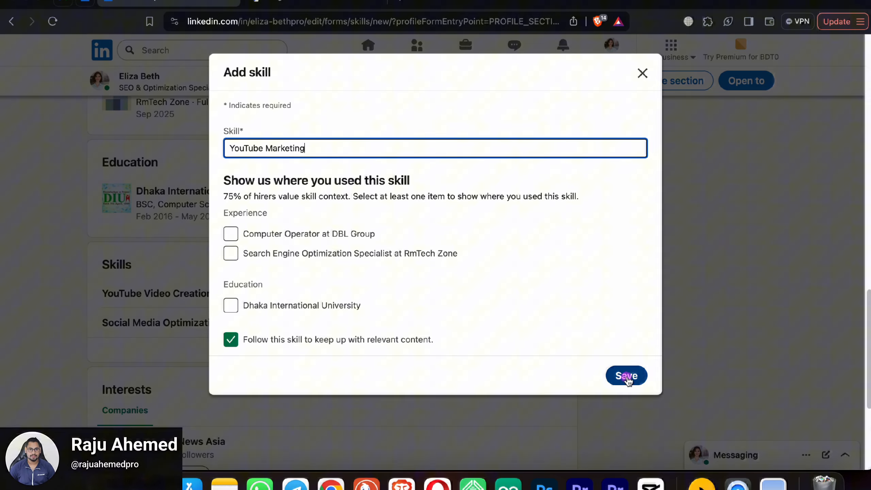
pyautogui.click(626, 376)
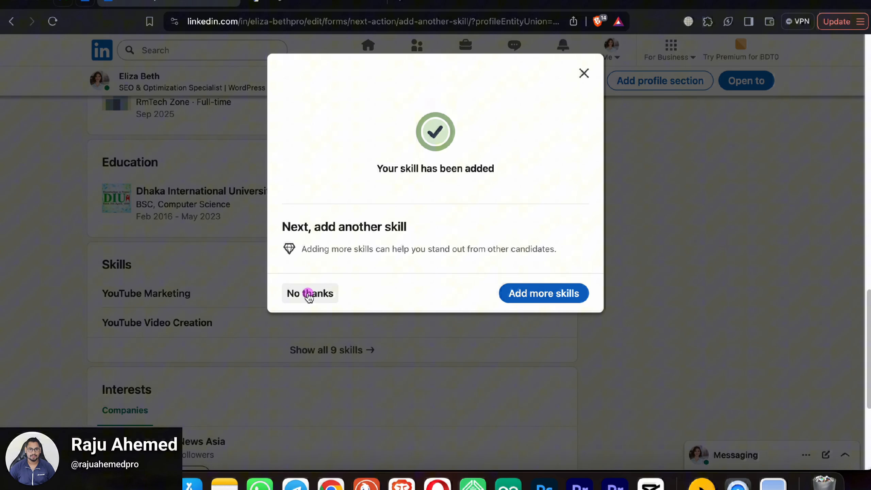
pyautogui.click(318, 297)
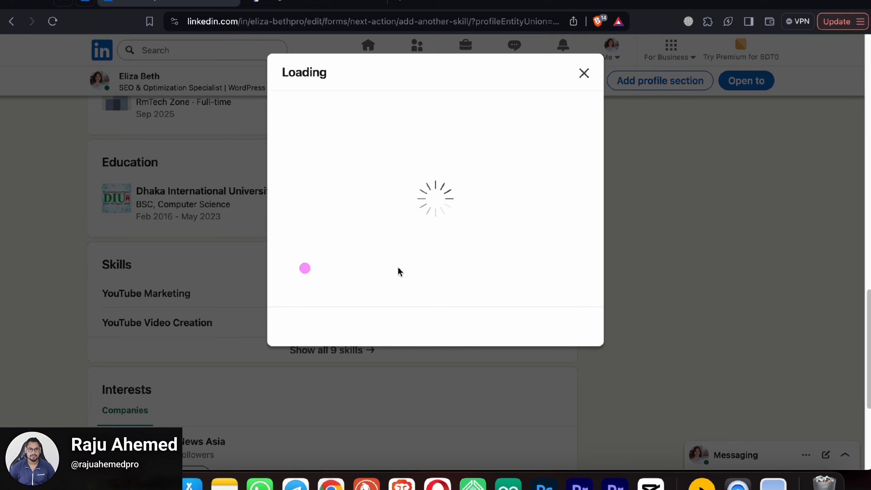
pyautogui.click(308, 334)
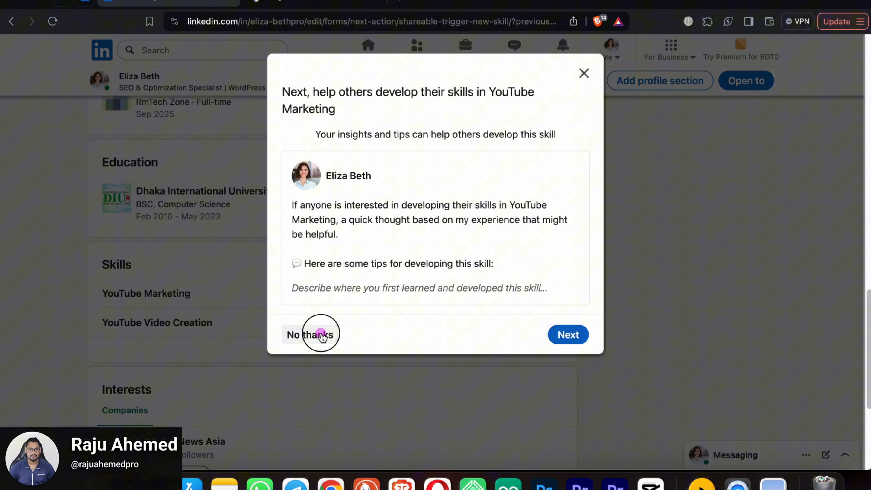
pyautogui.scroll(-1, 307, 304)
pyautogui.scroll(-5, 343, 312)
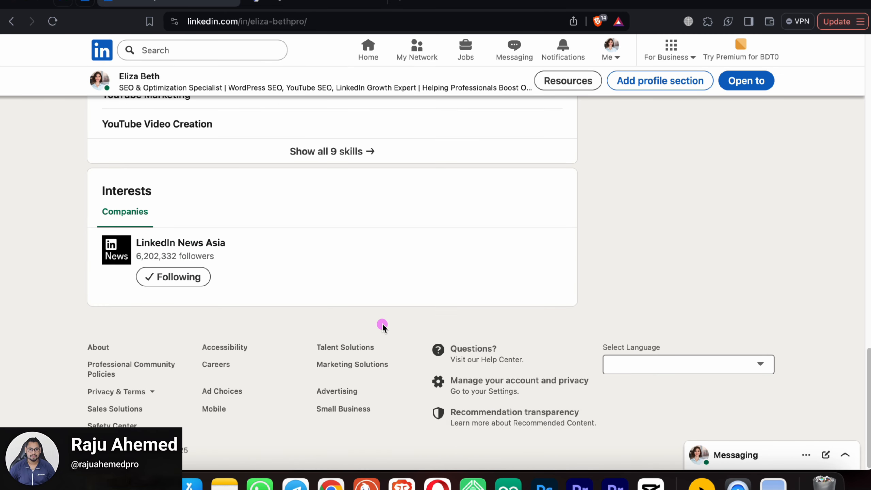
pyautogui.scroll(6, 357, 292)
pyautogui.scroll(15, 348, 277)
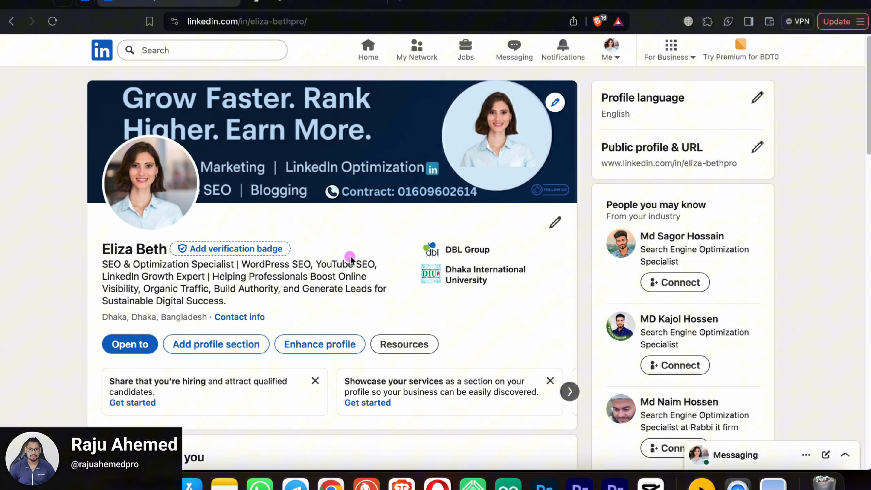